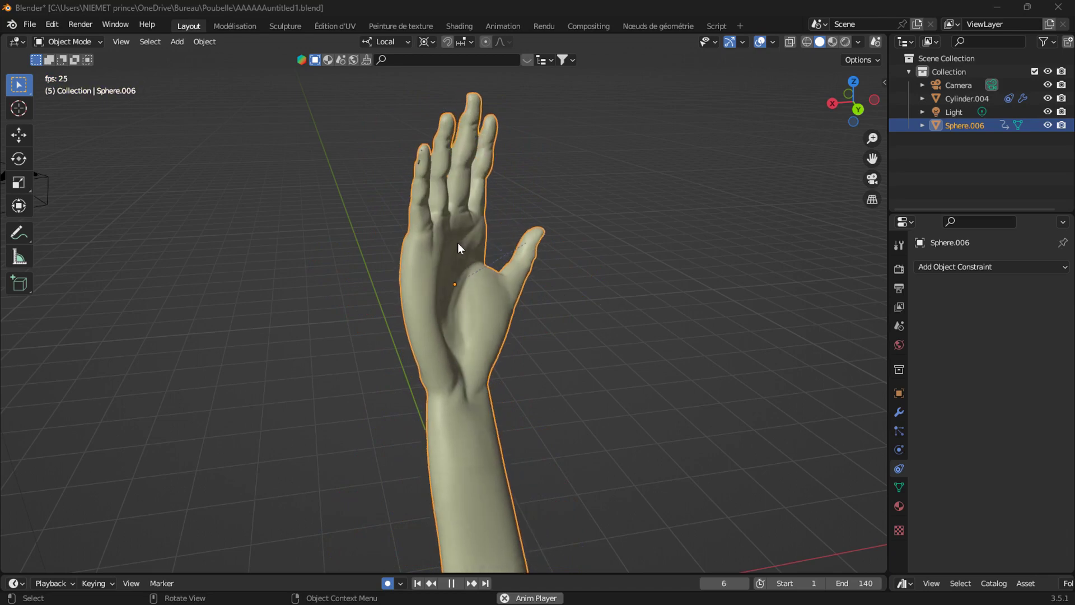
- Pause the hand animation at frame 38 and orbit to see the hand from the side
left_click(450, 580)
mouse_move(504, 345)
middle_mouse_down()
mouse_move(372, 339)
mouse_move(380, 328)
mouse_move(372, 341)
mouse_move(288, 337)
mouse_move(261, 348)
middle_mouse_up()
scroll(367, 303, "up", 2)
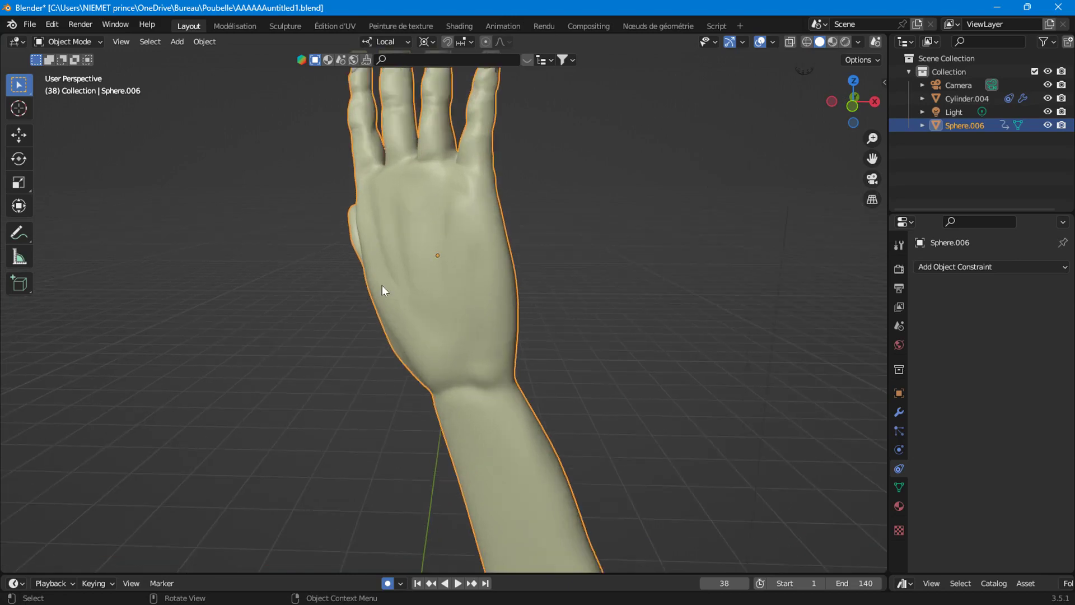
scroll(381, 285, "down", 3)
scroll(414, 321, "down", 1)
scroll(413, 324, "down", 1)
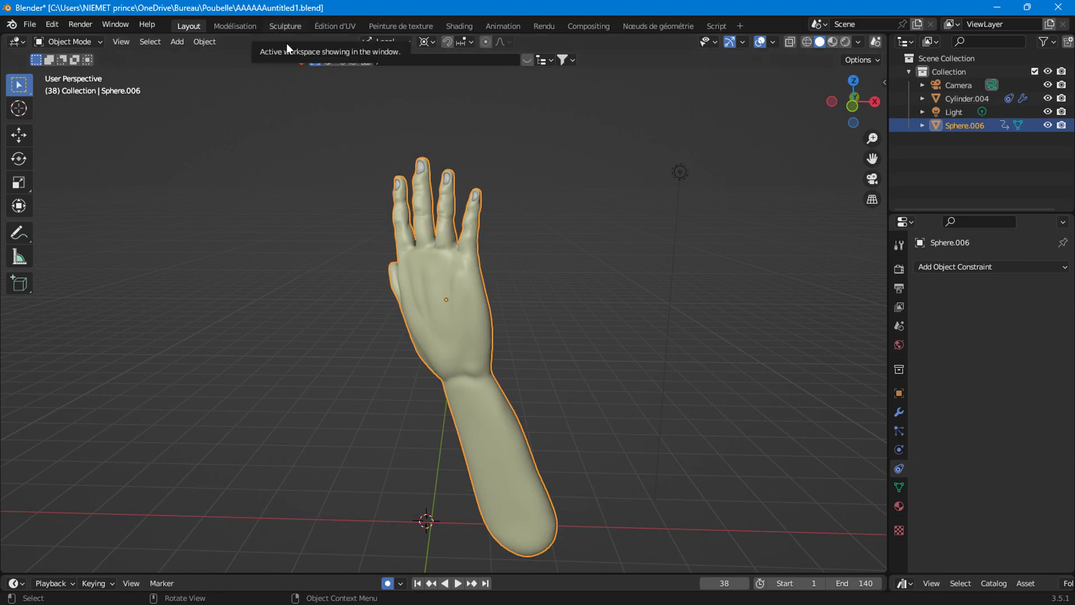
mouse_move(382, 200)
middle_mouse_down()
mouse_move(483, 240)
mouse_move(573, 245)
mouse_move(530, 290)
mouse_move(452, 290)
mouse_move(411, 307)
mouse_move(495, 283)
mouse_move(445, 282)
mouse_move(439, 263)
middle_mouse_up()
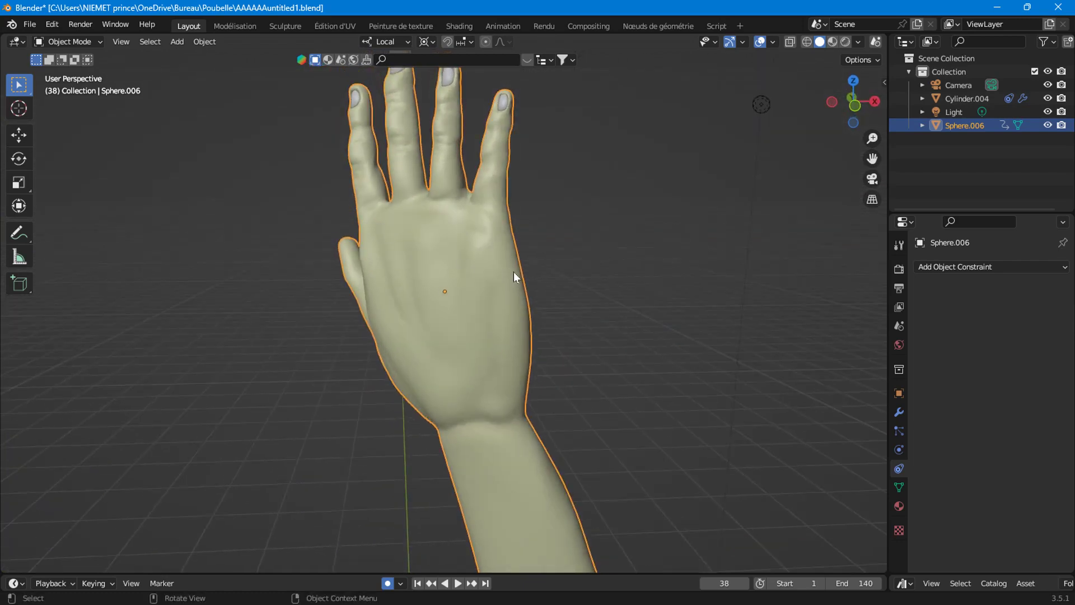
scroll(515, 276, "down", 3)
- Orbit and zoom the hand to edge-on and palm-on views
mouse_move(522, 286)
middle_mouse_down()
mouse_move(388, 288)
mouse_move(262, 308)
middle_mouse_up()
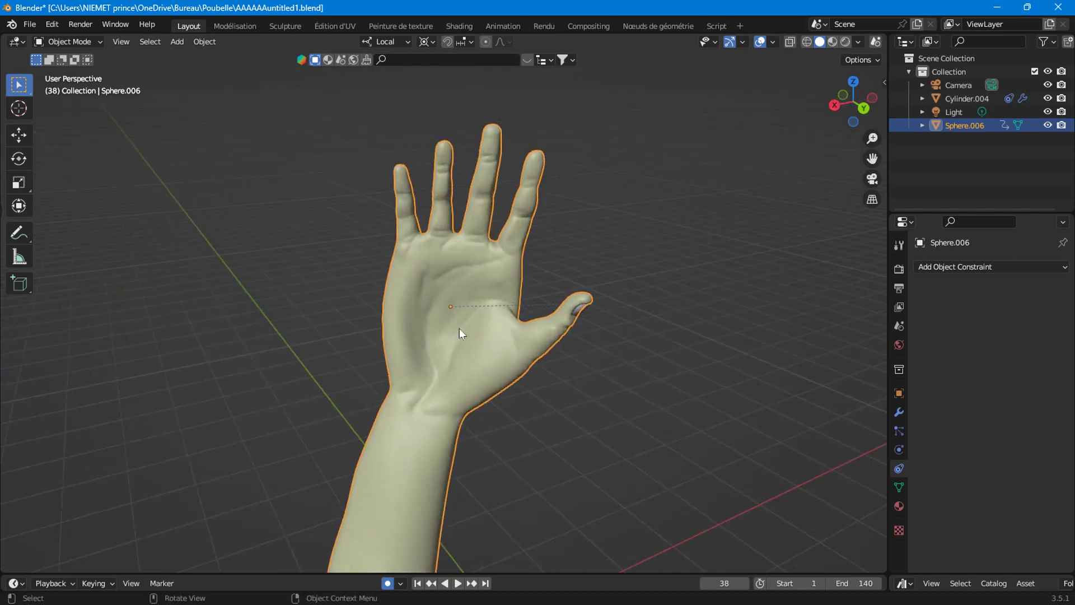
scroll(478, 315, "up", 2)
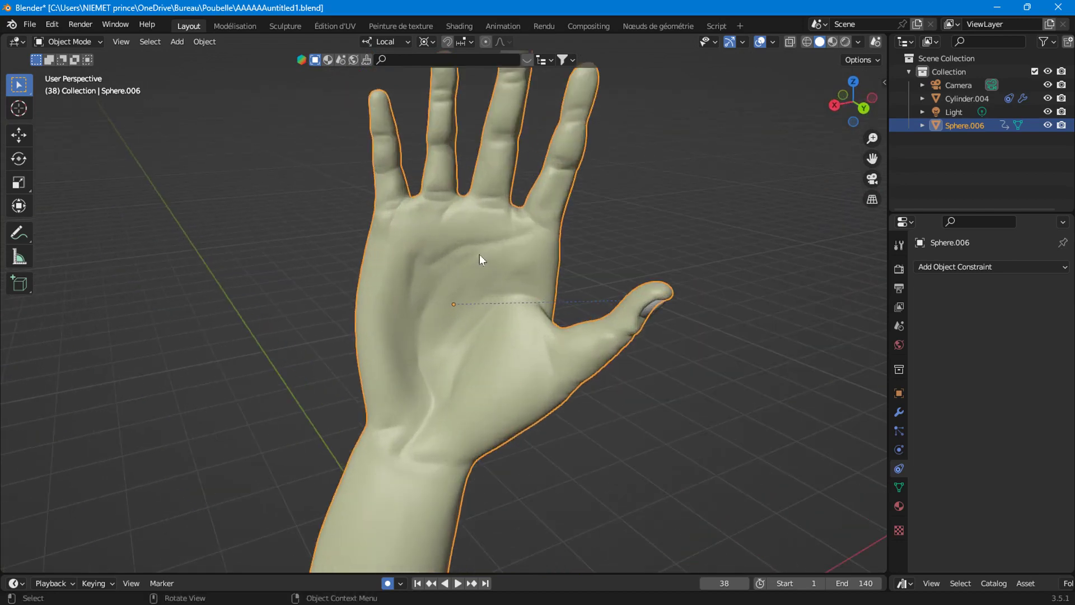
mouse_move(485, 258)
middle_mouse_down()
mouse_move(542, 268)
mouse_move(518, 272)
mouse_move(535, 287)
mouse_move(521, 274)
mouse_move(489, 278)
mouse_move(580, 274)
mouse_move(545, 290)
middle_mouse_up()
scroll(519, 275, "down", 2)
scroll(545, 290, "up", 5)
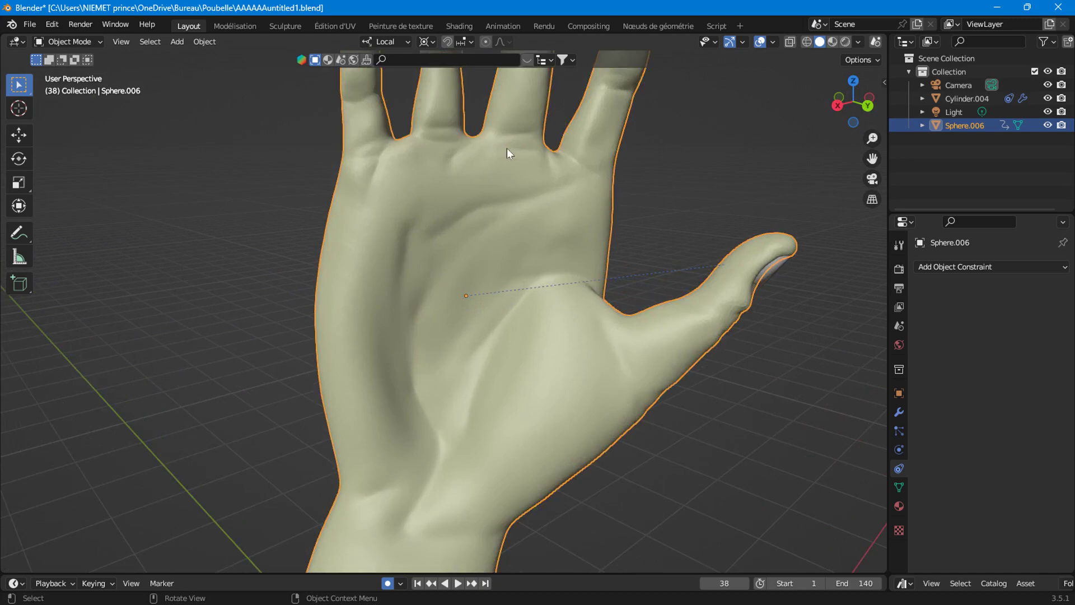
scroll(514, 140, "down", 3)
mouse_move(519, 291)
middle_mouse_down()
mouse_move(213, 285)
mouse_move(273, 294)
mouse_move(434, 280)
mouse_move(398, 224)
middle_mouse_up()
scroll(273, 294, "up", 3)
- Pan to frame the whole hand and orbit to a side view
mouse_move(440, 295)
middle_mouse_down()
mouse_move(445, 247)
mouse_move(414, 294)
middle_mouse_up()
scroll(425, 245, "down", 2)
scroll(445, 280, "up", 1)
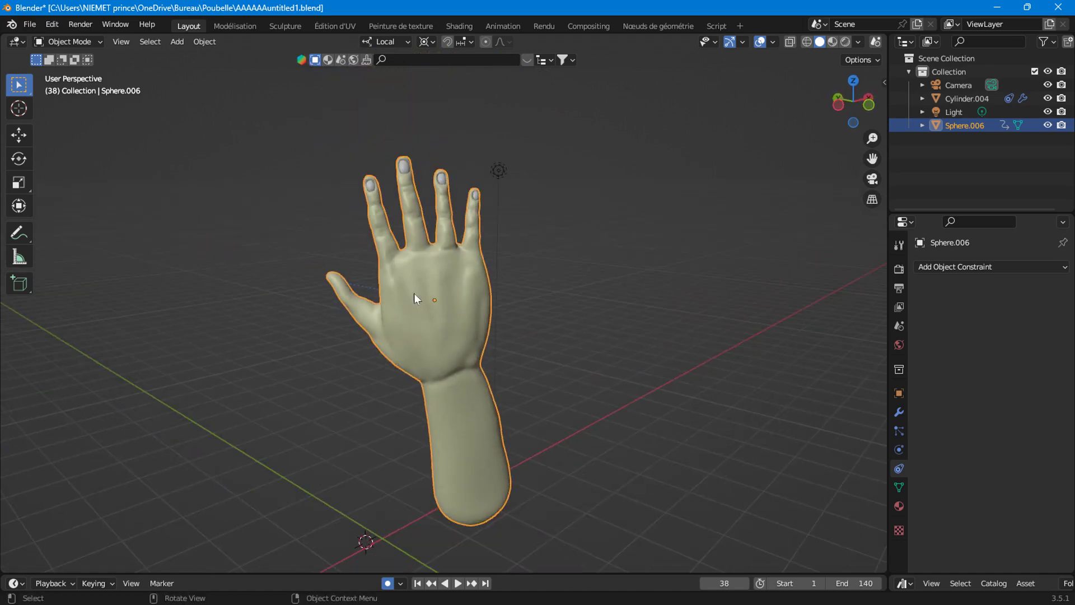
scroll(414, 293, "up", 3)
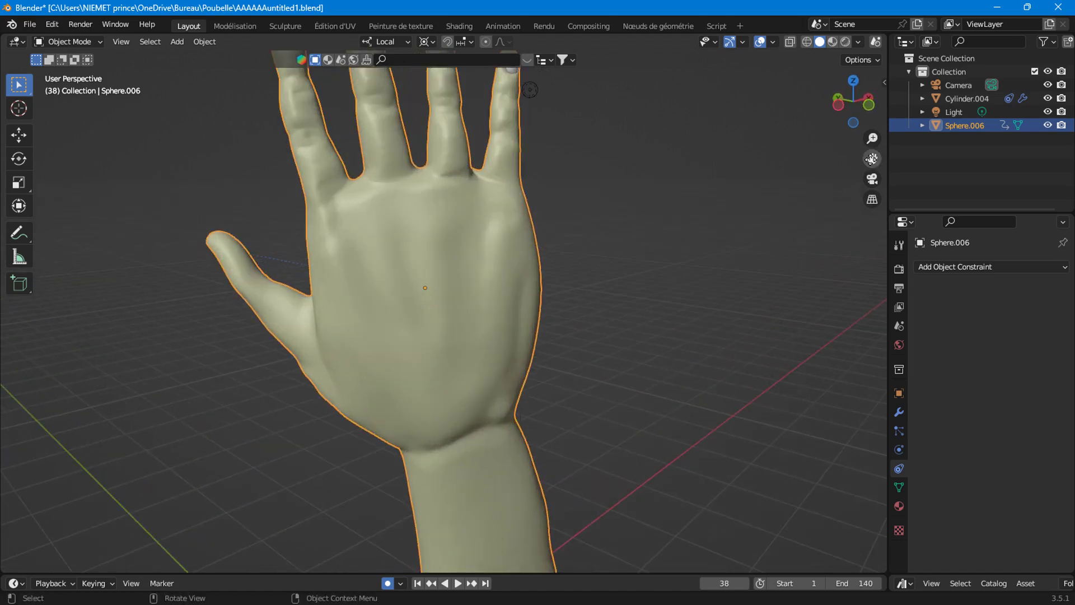
left_click_drag(872, 158, 368, 148)
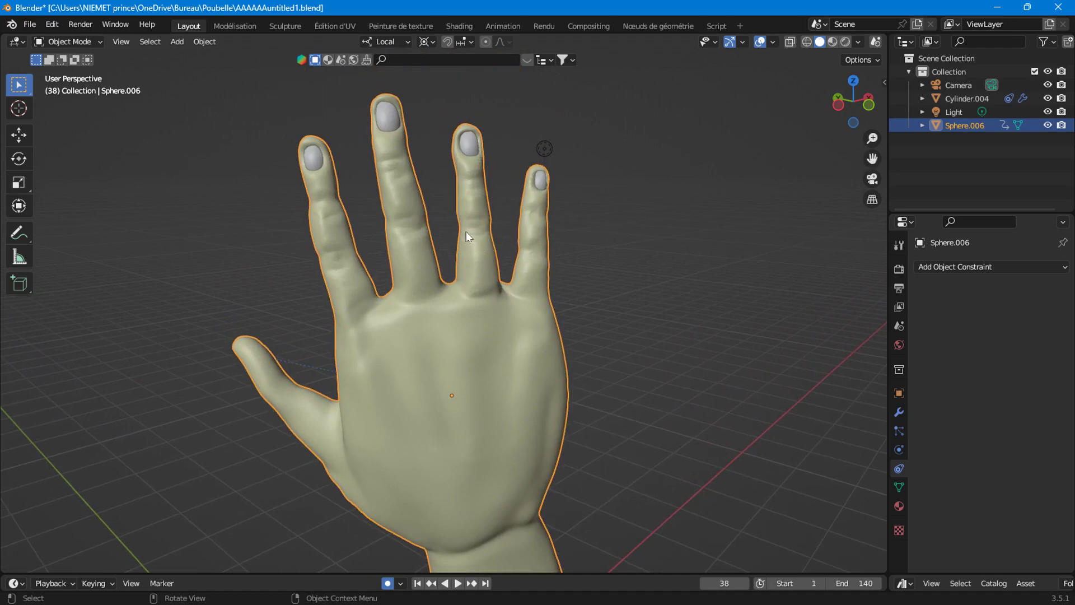
scroll(357, 327, "down", 2)
mouse_move(348, 330)
middle_mouse_down()
mouse_move(559, 325)
mouse_move(583, 342)
middle_mouse_up()
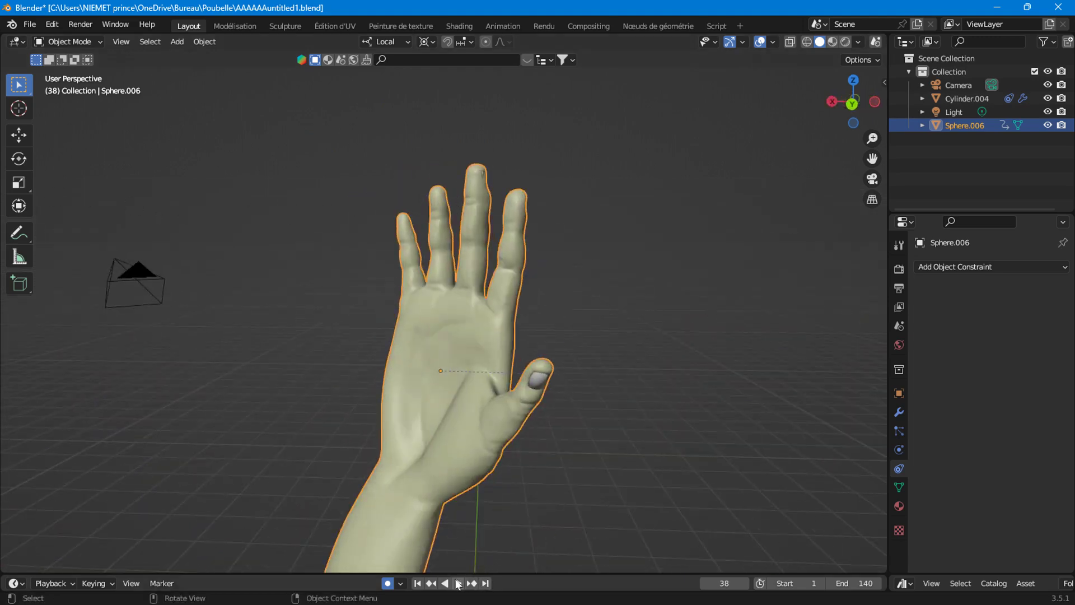
- Replay the hand animation, stop it at frame 26, and zoom on the open palm
left_click(457, 584)
middle_click_drag(469, 467, 459, 398)
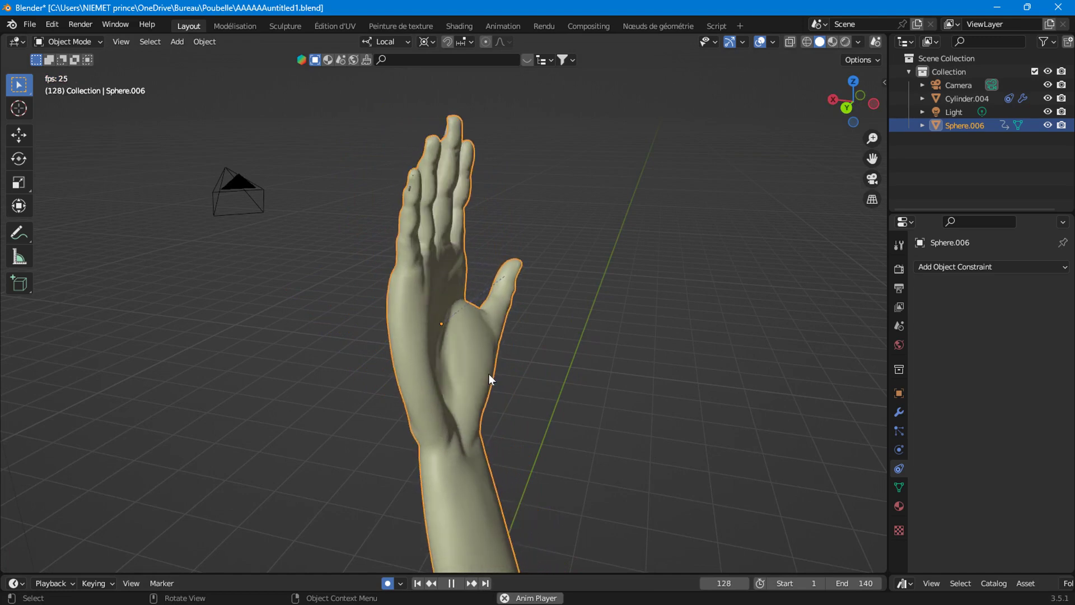
left_click(448, 587)
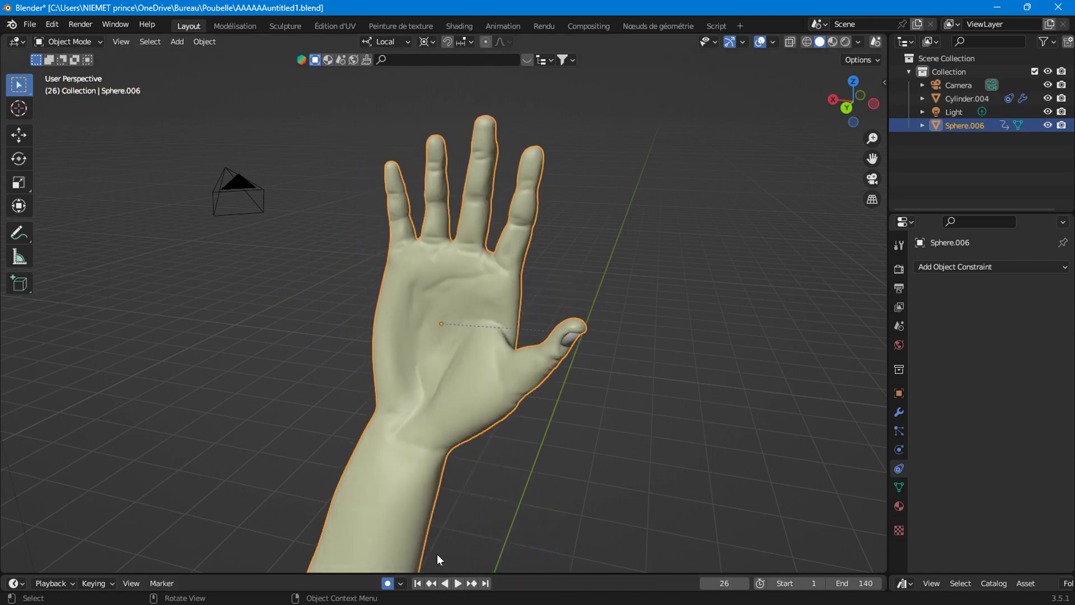
mouse_move(274, 399)
middle_mouse_down()
mouse_move(483, 390)
mouse_move(324, 366)
middle_mouse_up()
scroll(330, 368, "up", 3)
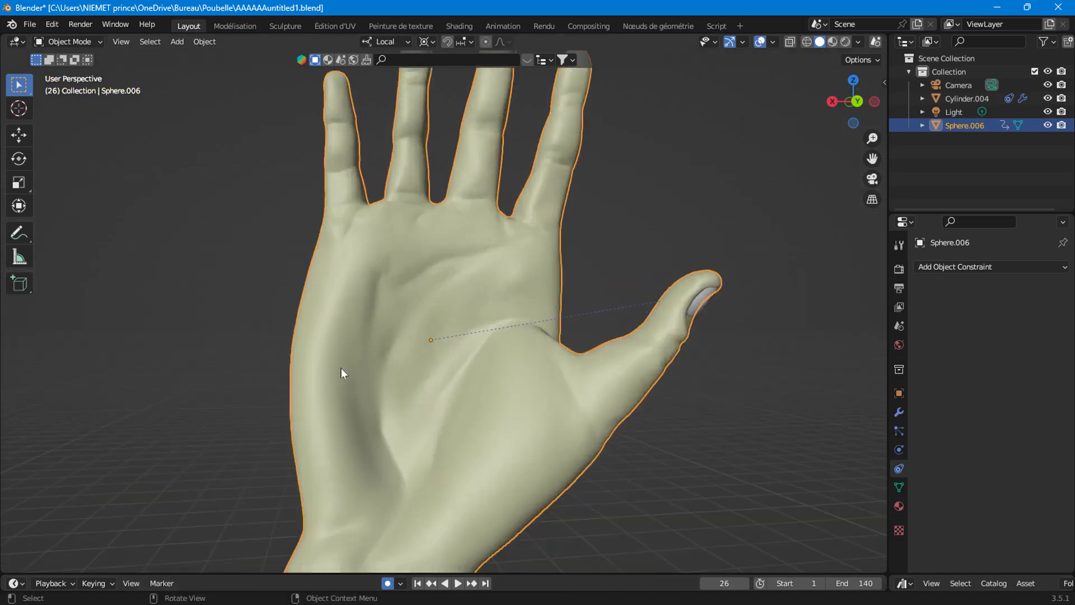
scroll(354, 241, "up", 2)
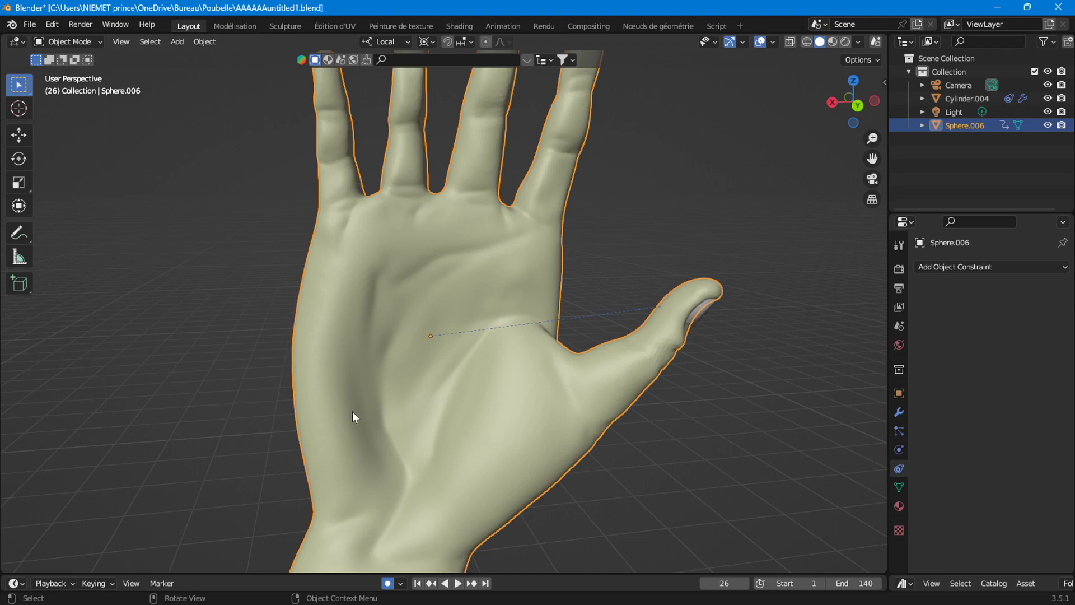
scroll(352, 412, "down", 1)
scroll(442, 395, "down", 1)
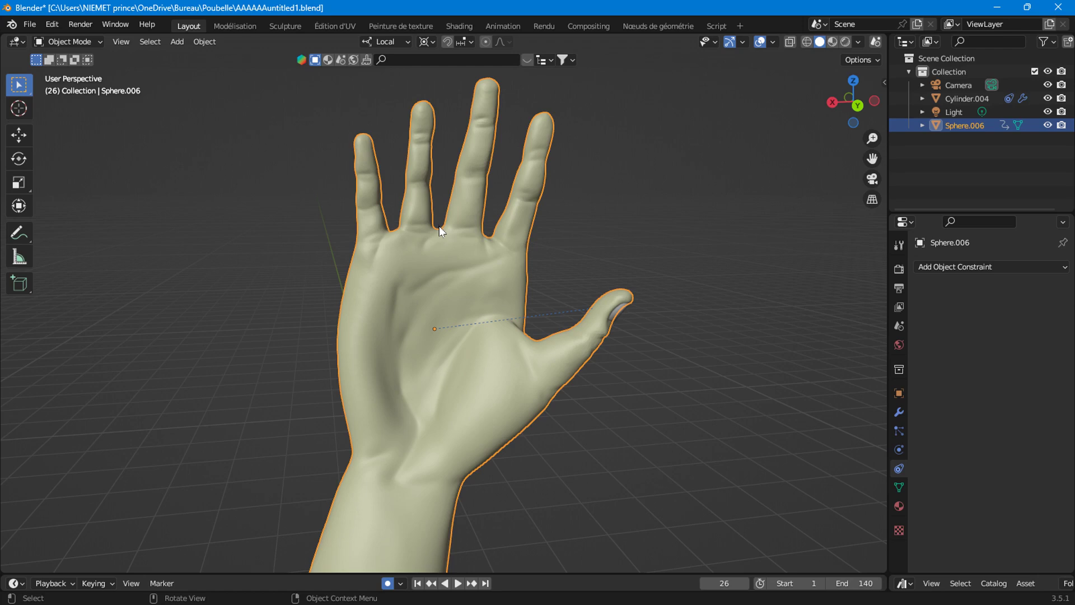
- Orbit the hand to side and front palm views, then save AAAAAuntitled1.blend
middle_click_drag(421, 358, 576, 328)
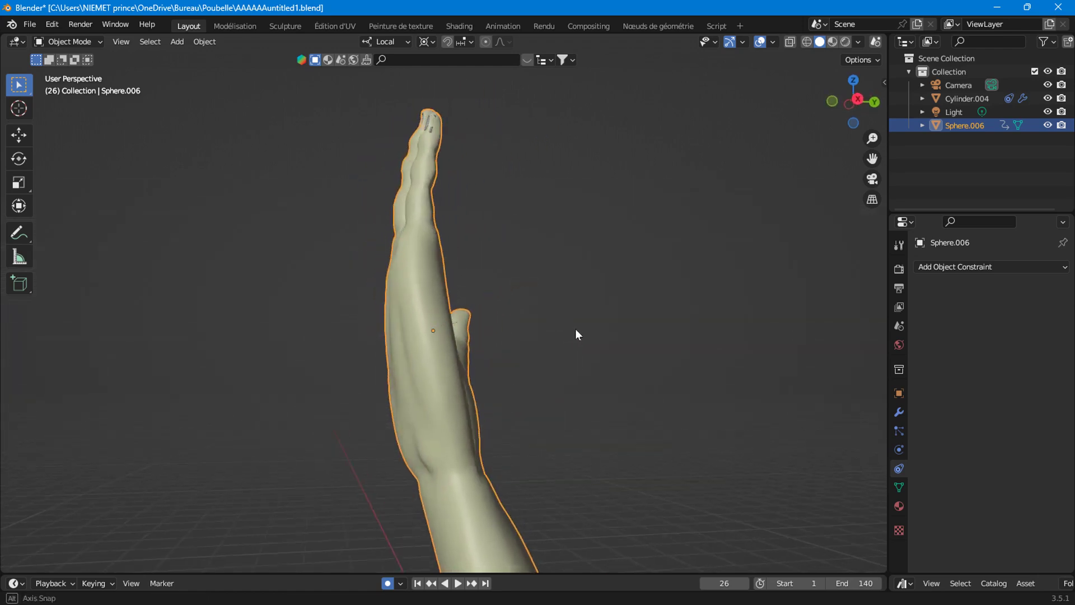
mouse_move(526, 362)
middle_mouse_down()
mouse_move(512, 404)
mouse_move(405, 417)
mouse_move(519, 452)
mouse_move(485, 496)
mouse_move(488, 475)
middle_mouse_up()
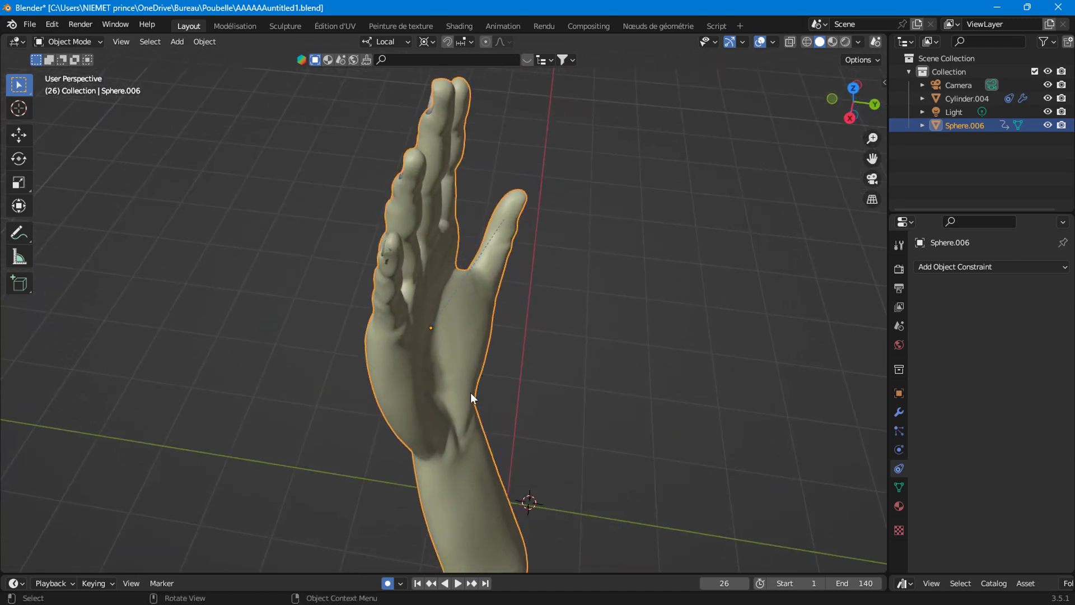
mouse_move(447, 400)
middle_mouse_down()
mouse_move(479, 311)
mouse_move(436, 287)
middle_mouse_up()
mouse_move(458, 429)
middle_mouse_down()
mouse_move(513, 364)
mouse_move(418, 387)
middle_mouse_up()
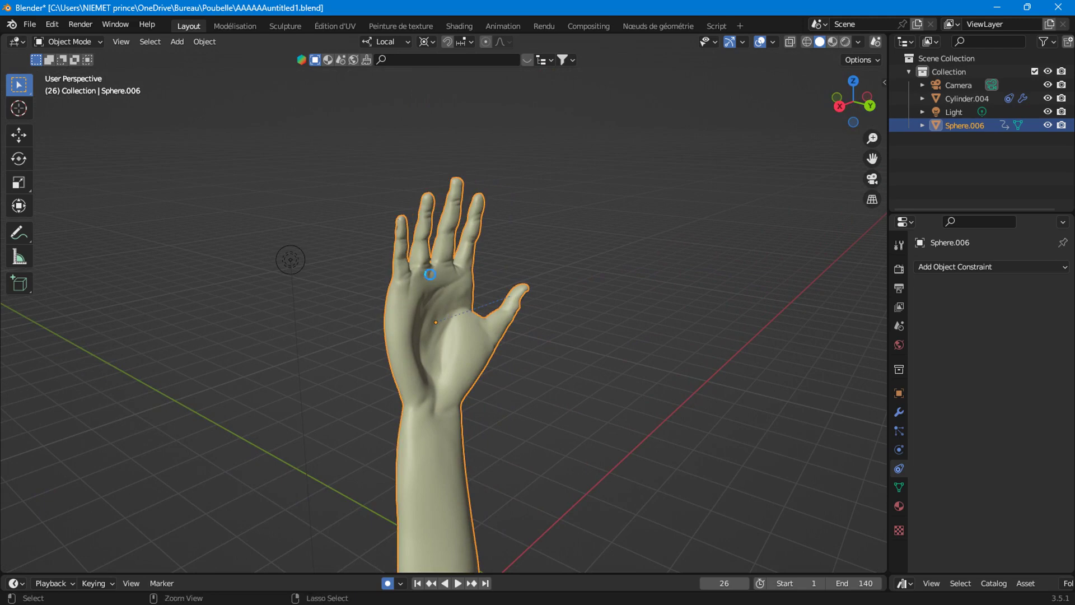
key("ctrl+s")
- Start a new General scene, delete the default cube, and add a UV sphere
left_click(31, 24)
mouse_move(48, 39)
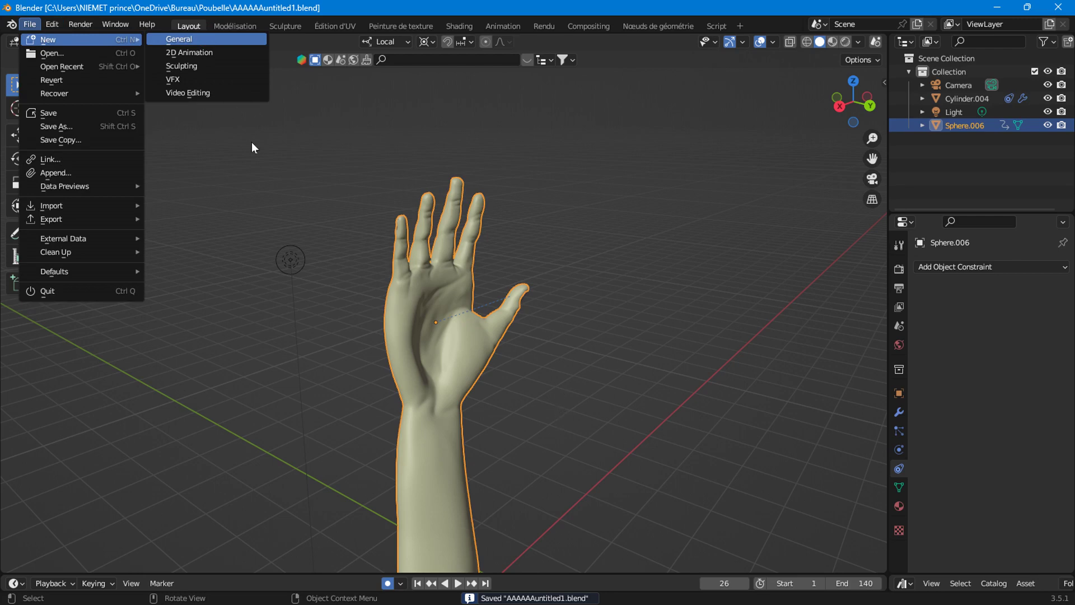
key("Return")
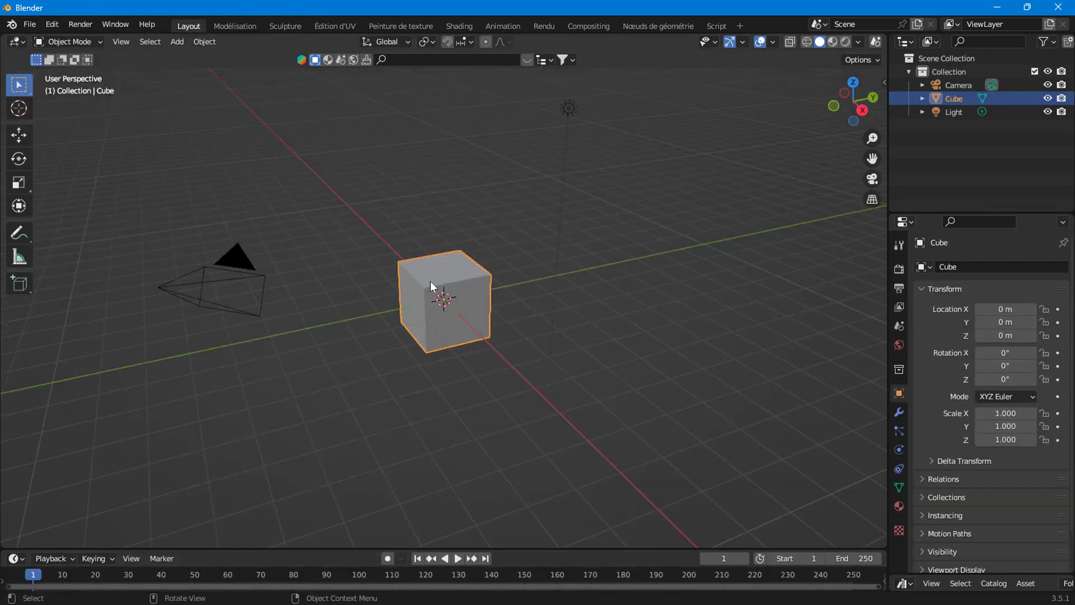
key("Delete")
key("shift+a")
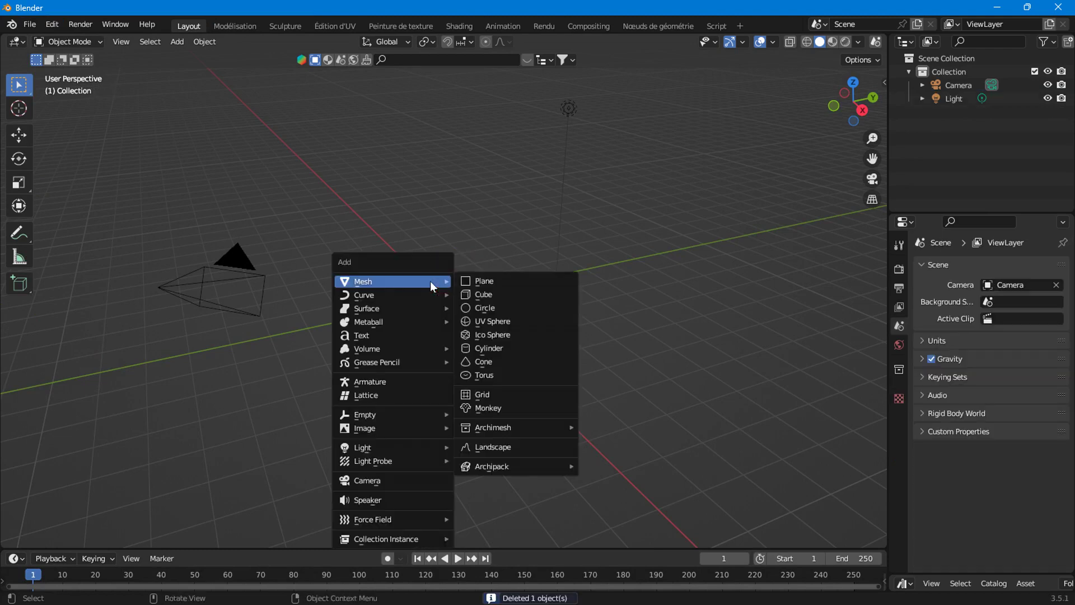
left_click(515, 308)
- Flatten the UV sphere along Z to a scale of 0.288
key("s")
key("z")
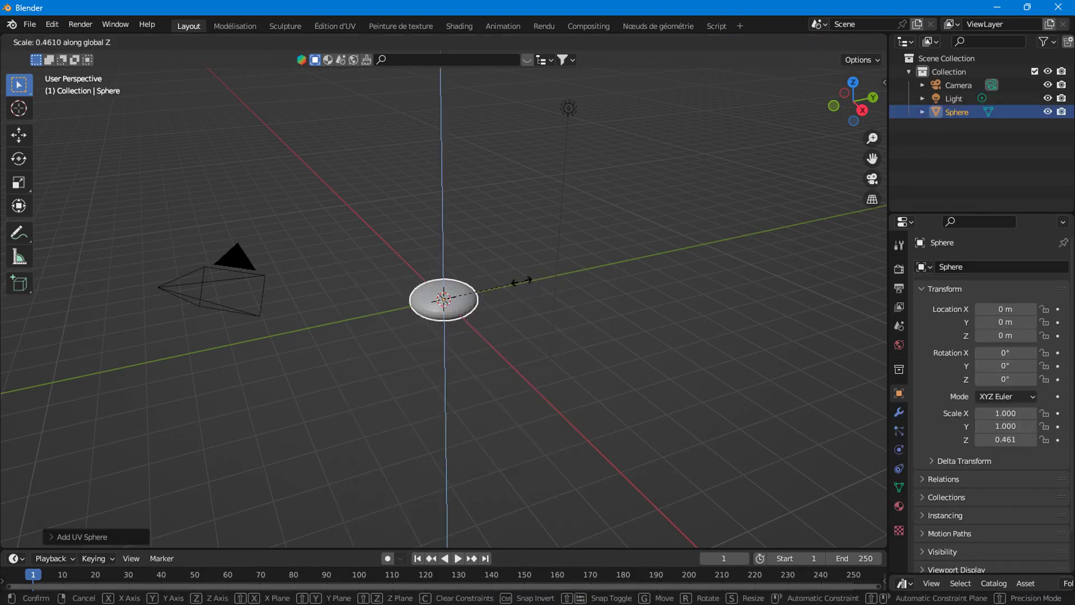
left_click(501, 303)
scroll(528, 330, "up", 5)
mouse_move(527, 331)
middle_mouse_down()
mouse_move(623, 292)
mouse_move(636, 368)
middle_mouse_up()
scroll(624, 351, "down", 3)
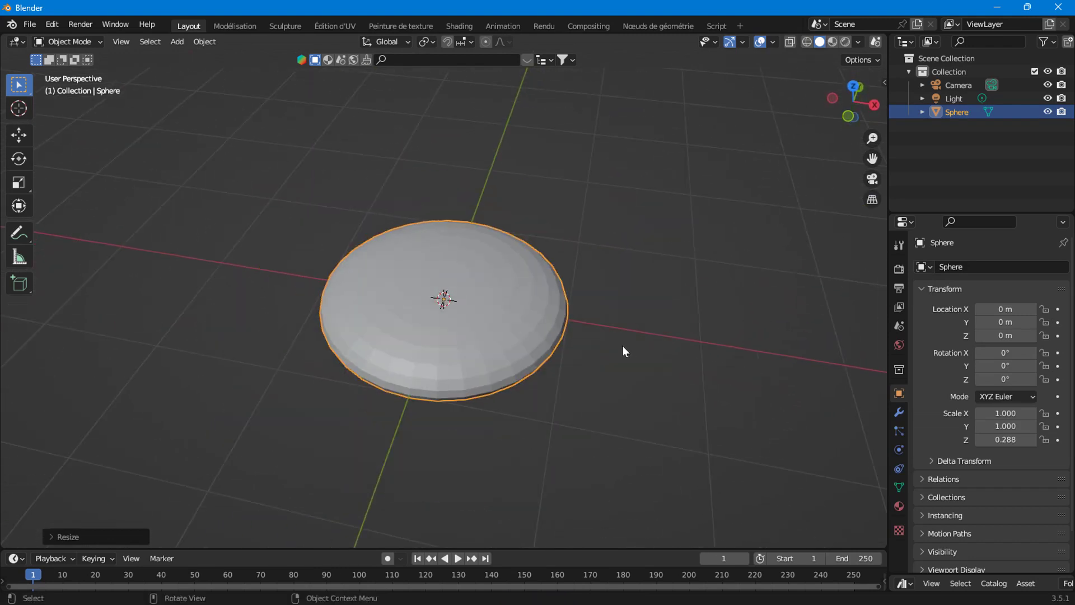
left_click(520, 330)
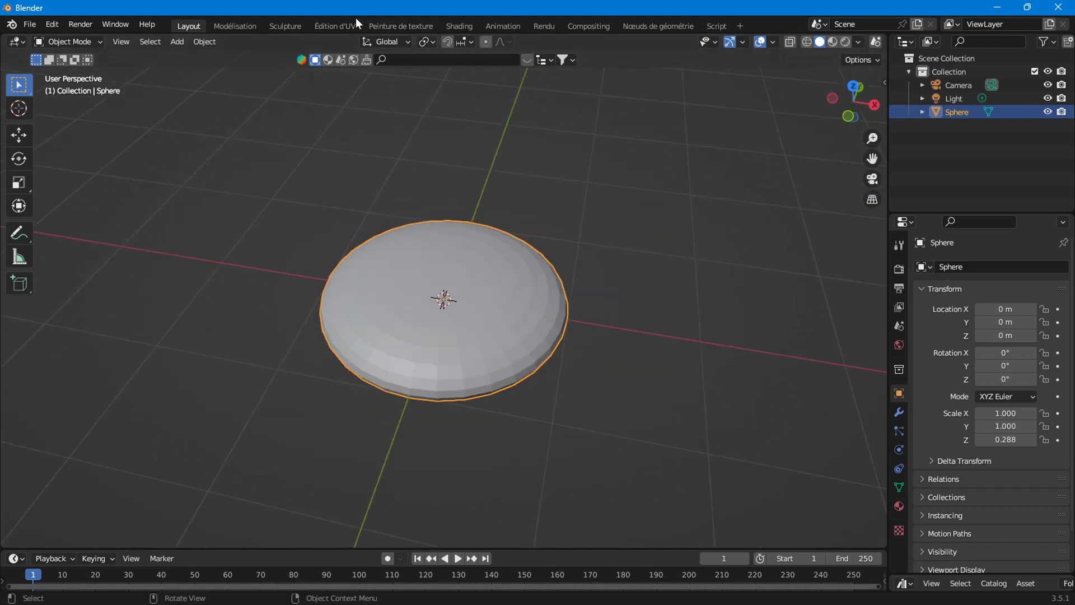
- Apply all transforms so the sphere's scale reads 1.000, then enter the Sculpting workspace
left_click(287, 25)
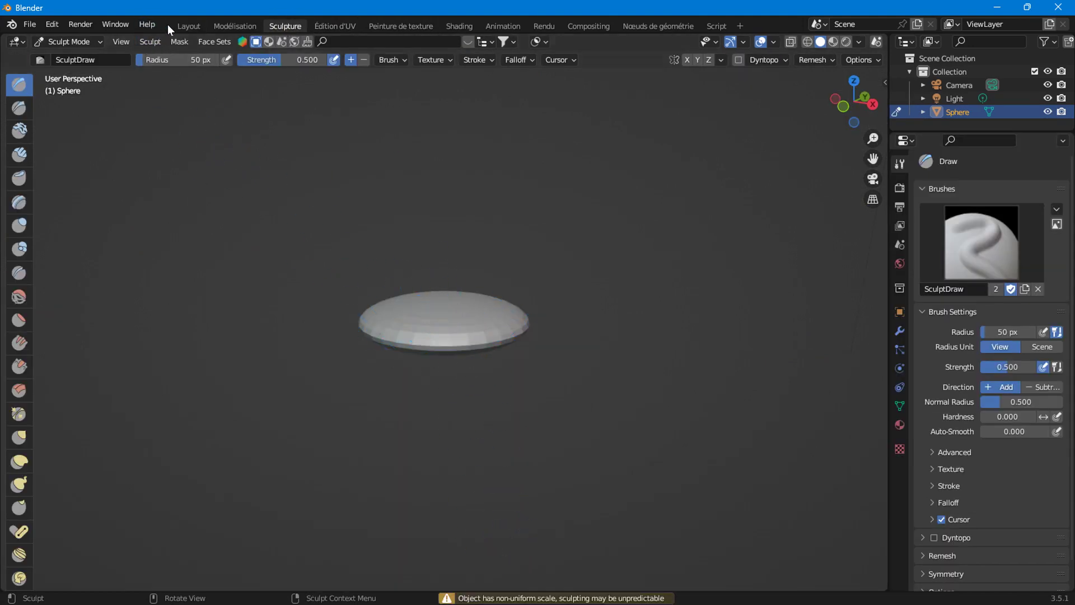
left_click(191, 26)
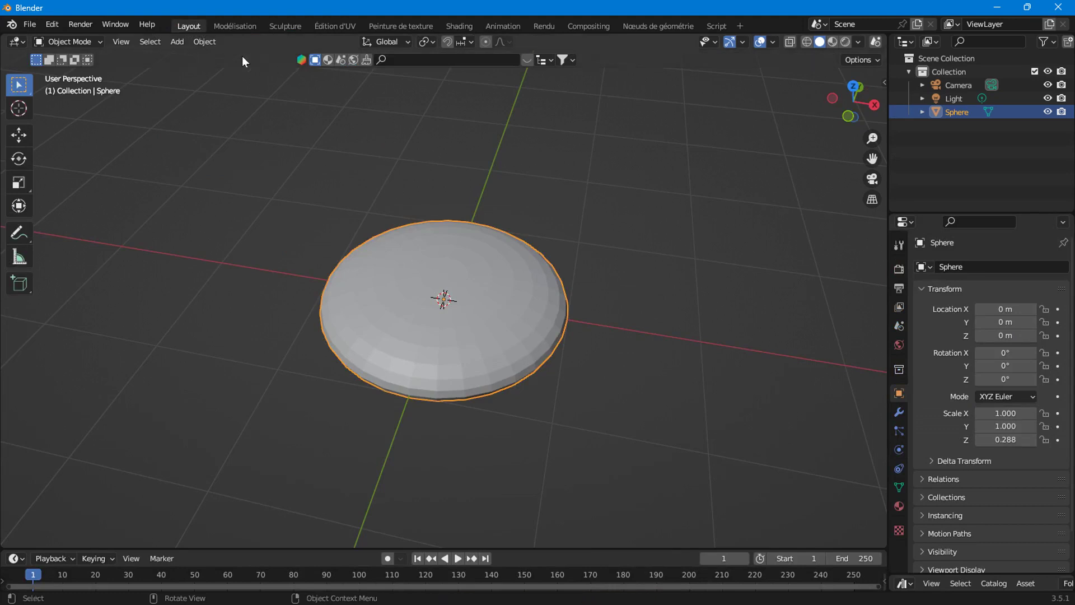
left_click(205, 43)
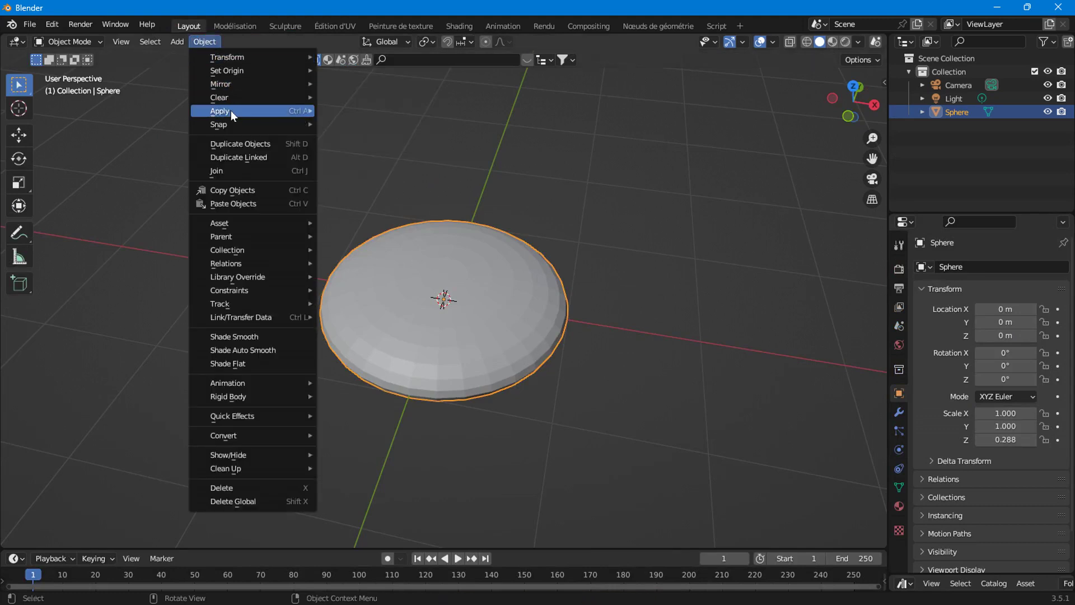
mouse_move(220, 111)
left_click(378, 150)
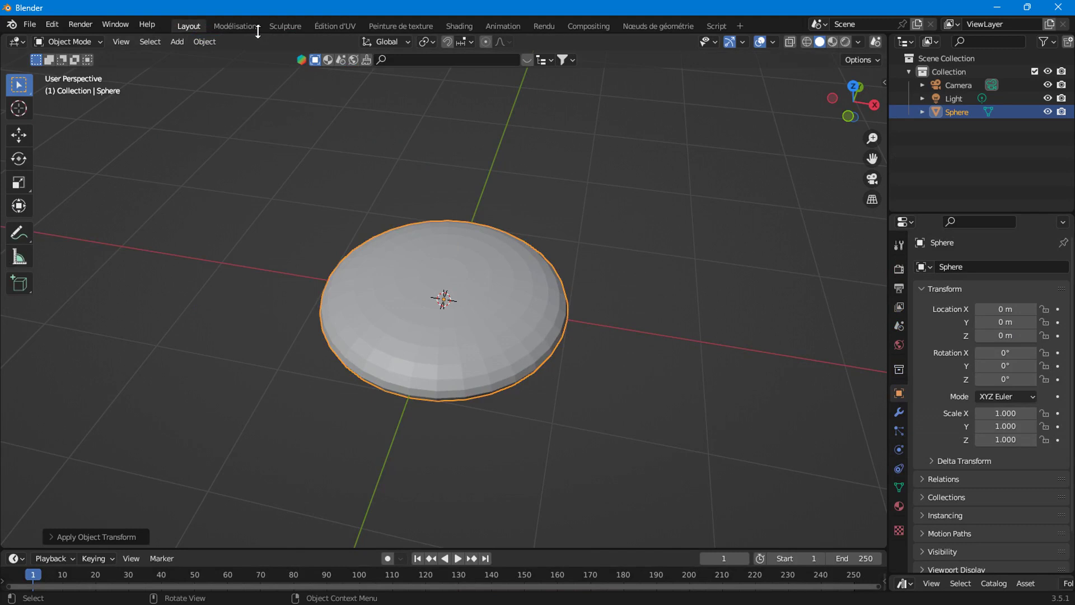
left_click(283, 26)
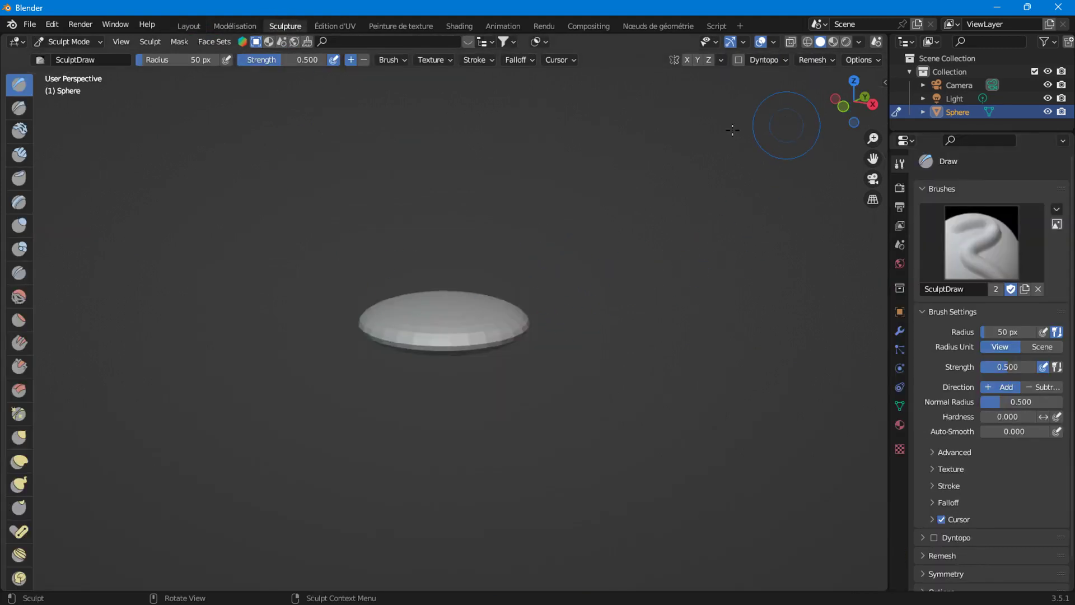
- With the Elastic Deform brush, press the dome flat and pull a dimple into its top
scroll(456, 329, "up", 4)
middle_click_drag(456, 329, 490, 397)
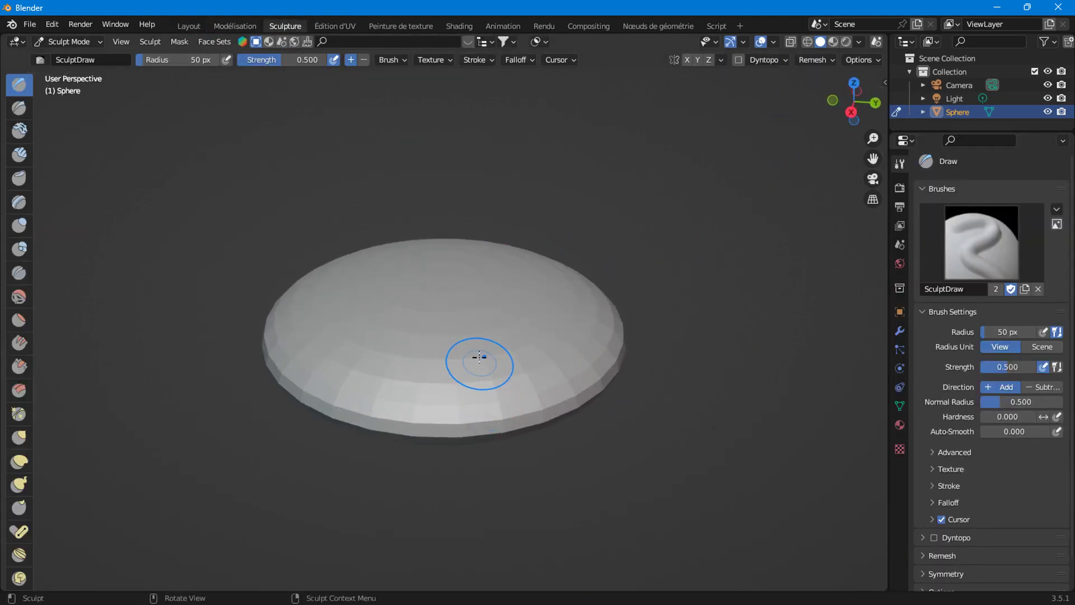
left_click(18, 462)
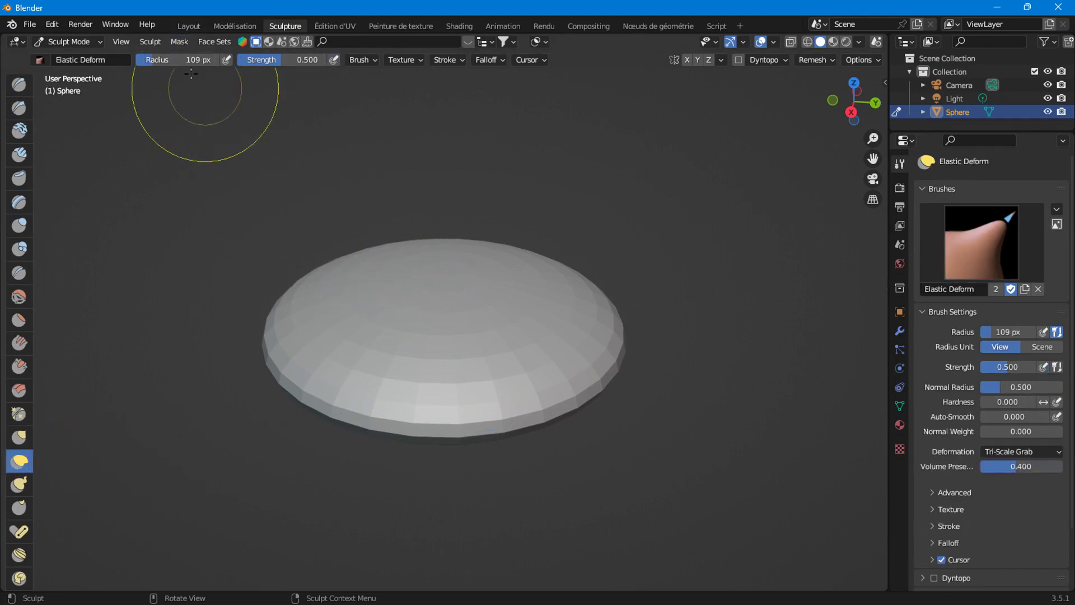
left_click_drag(447, 249, 432, 270)
middle_click_drag(468, 283, 408, 264)
left_click_drag(444, 283, 444, 499)
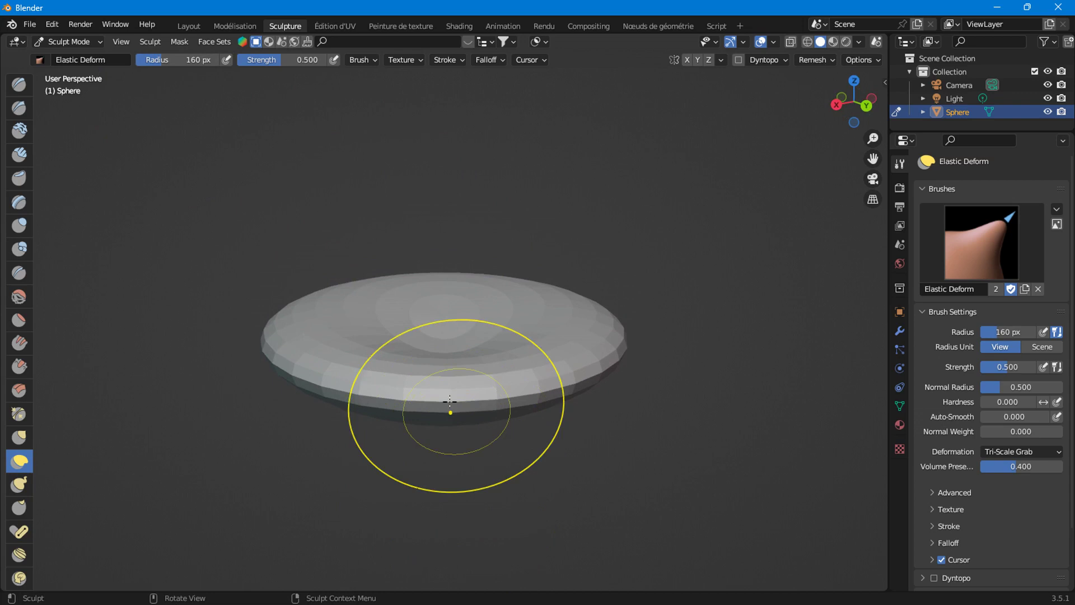
- Reshape the disc's central depression into a shallow dish and view it from above
mouse_move(432, 282)
middle_mouse_down()
mouse_move(461, 392)
mouse_move(426, 335)
mouse_move(540, 392)
mouse_move(502, 360)
middle_mouse_up()
scroll(471, 465, "up", 4)
left_click_drag(471, 464, 571, 384)
mouse_move(422, 468)
middle_mouse_down()
mouse_move(492, 439)
mouse_move(379, 509)
mouse_move(307, 408)
mouse_move(379, 406)
middle_mouse_up()
scroll(379, 406, "down", 3)
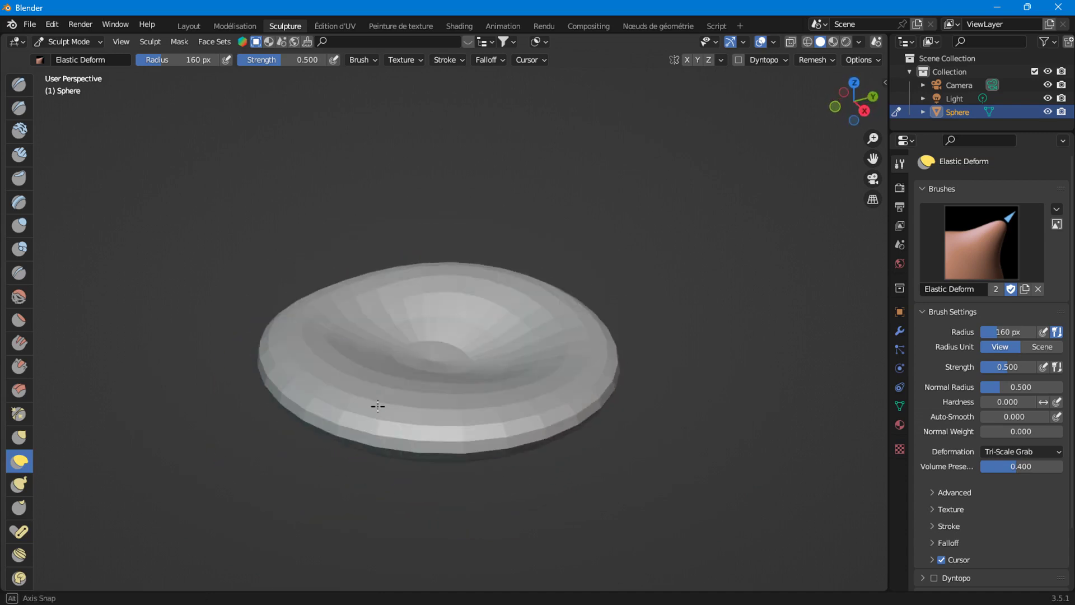
left_click_drag(853, 100, 831, 89)
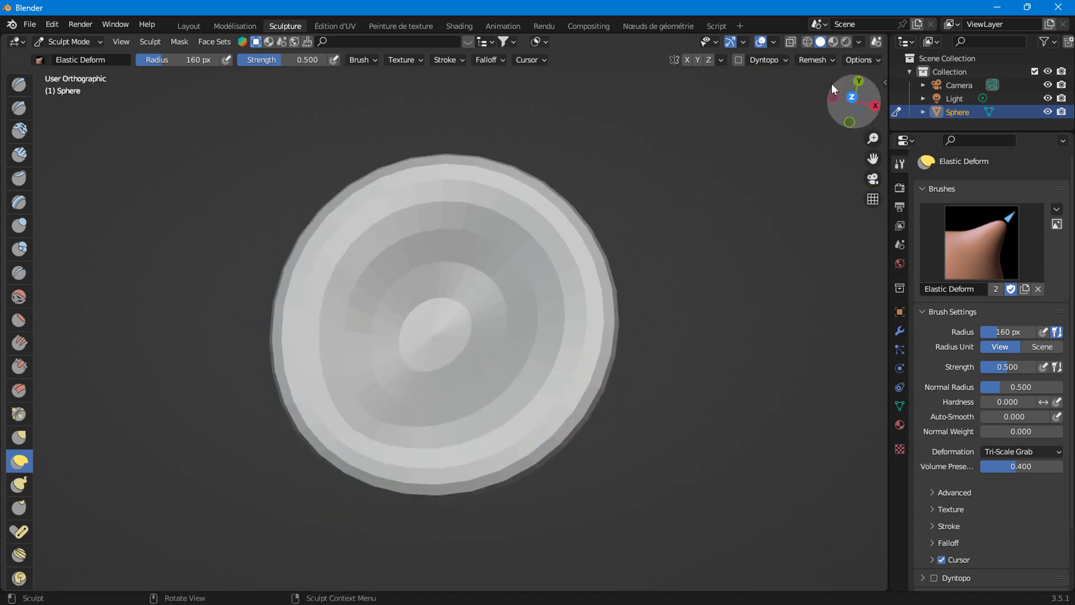
- In top view, stretch the disc's outline and push its left edge inward
key("KP_7")
left_click_drag(513, 242, 510, 246)
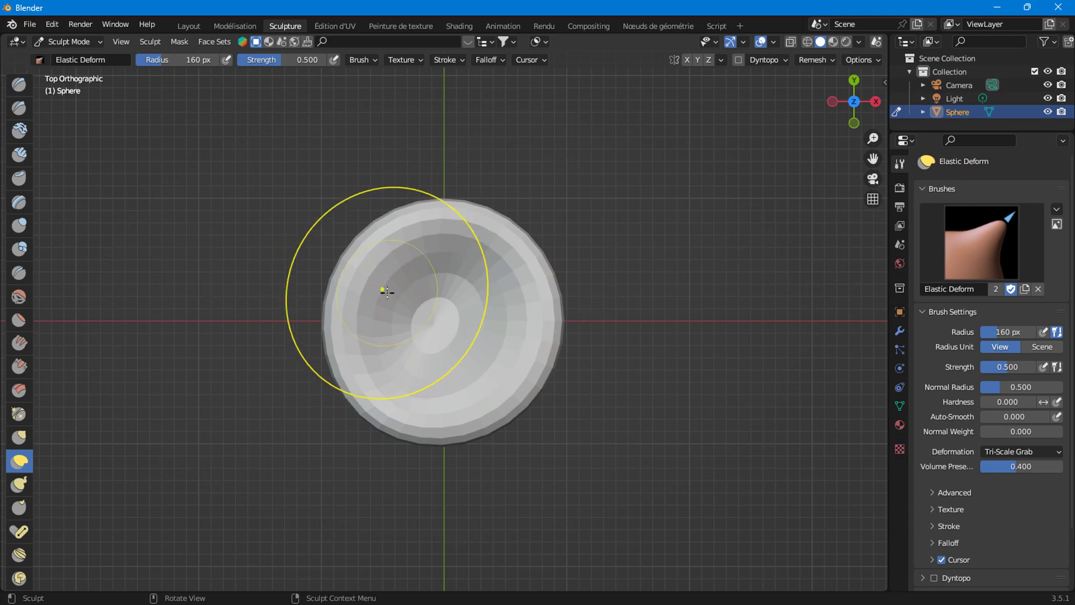
mouse_move(361, 262)
left_mouse_down()
mouse_move(362, 218)
mouse_move(335, 372)
mouse_move(281, 331)
mouse_move(241, 336)
mouse_move(329, 331)
left_mouse_up()
key("ctrl+z")
key("ctrl+z")
key("ctrl+z")
key("ctrl+shift+z")
key("ctrl+shift+z")
key("ctrl+shift+z")
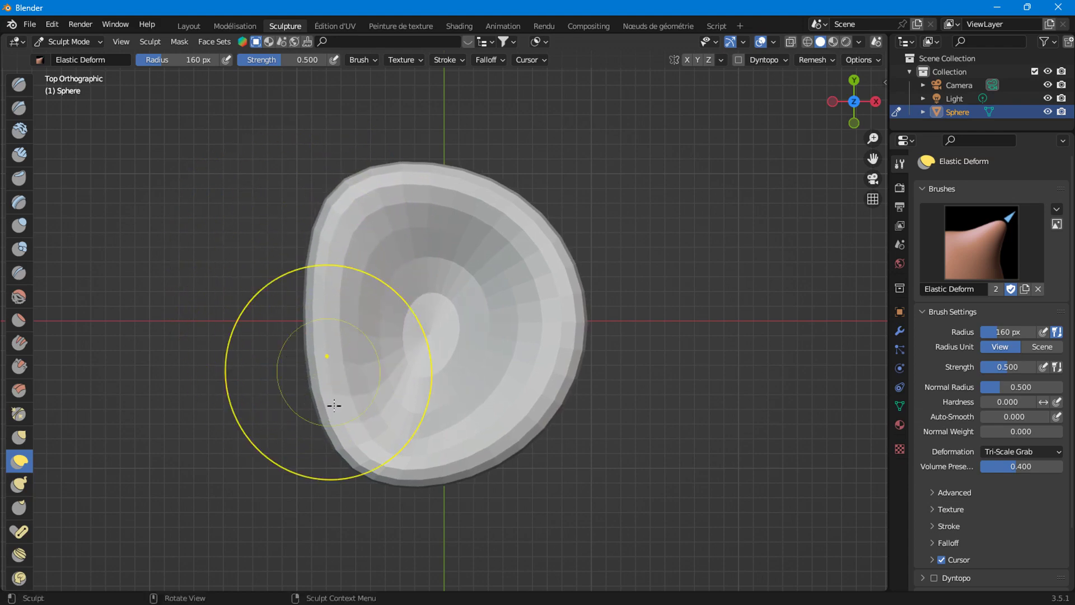
mouse_move(352, 242)
left_mouse_down()
mouse_move(322, 310)
mouse_move(331, 384)
left_mouse_up()
middle_click_drag(423, 473, 376, 312, "shift")
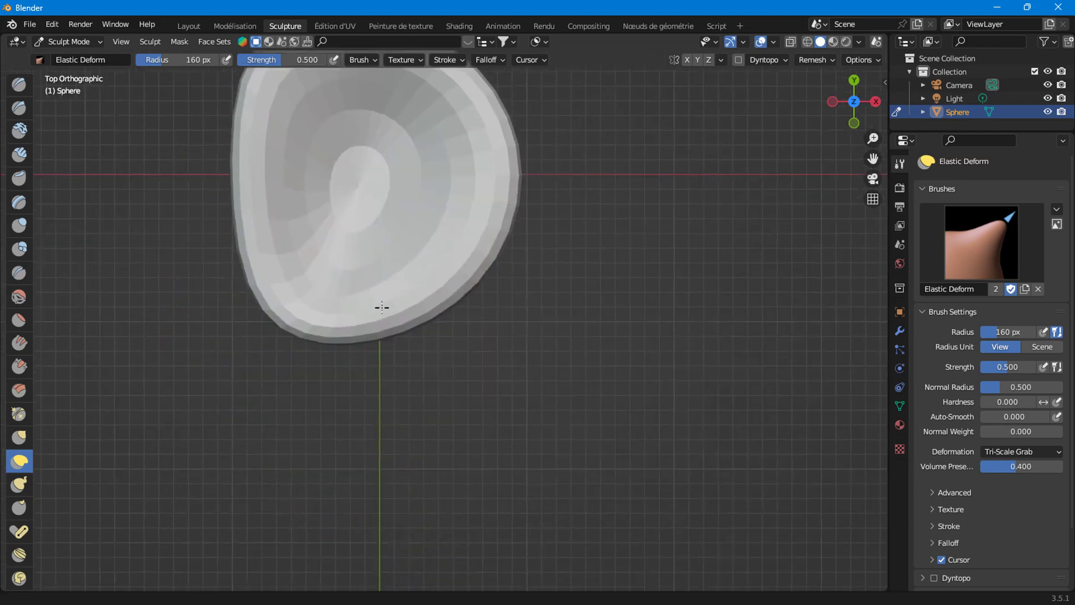
scroll(391, 276, "up", 1)
- Square off the lower edge, bulge the right edge, and widen the upper edge
left_click_drag(324, 366, 384, 364)
left_click_drag(319, 329, 442, 358)
left_click_drag(292, 309, 276, 330)
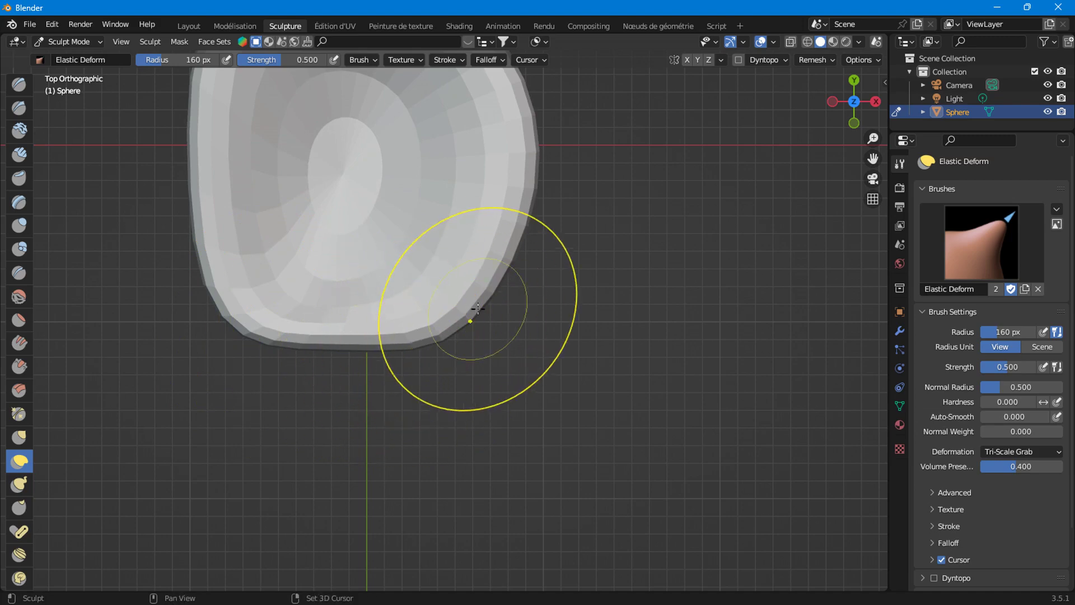
middle_click_drag(477, 308, 524, 394, "shift")
left_click_drag(484, 356, 516, 307)
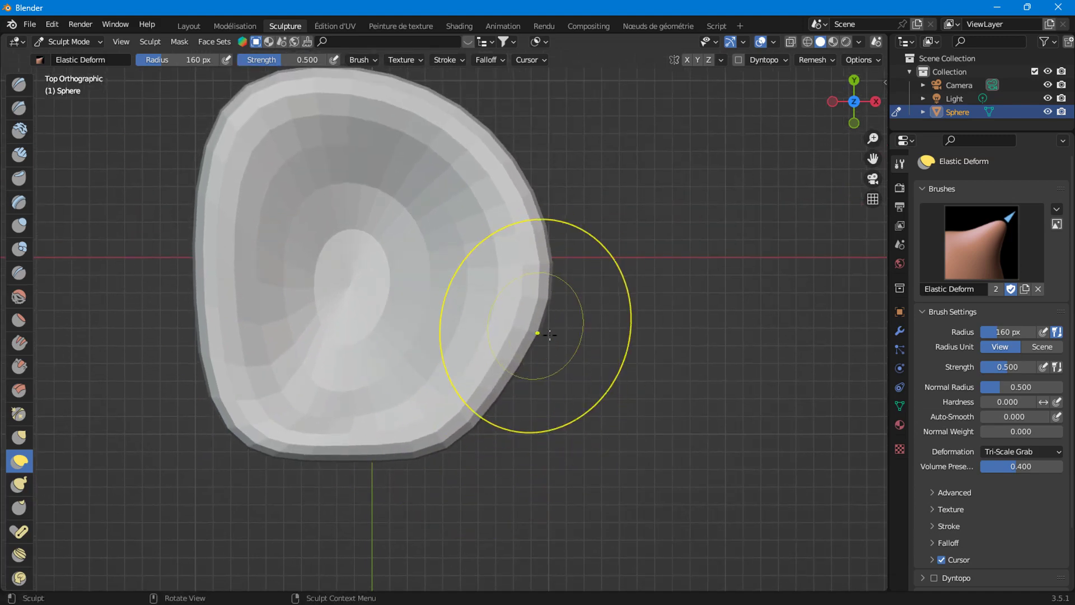
middle_click_drag(479, 192, 472, 329, "shift")
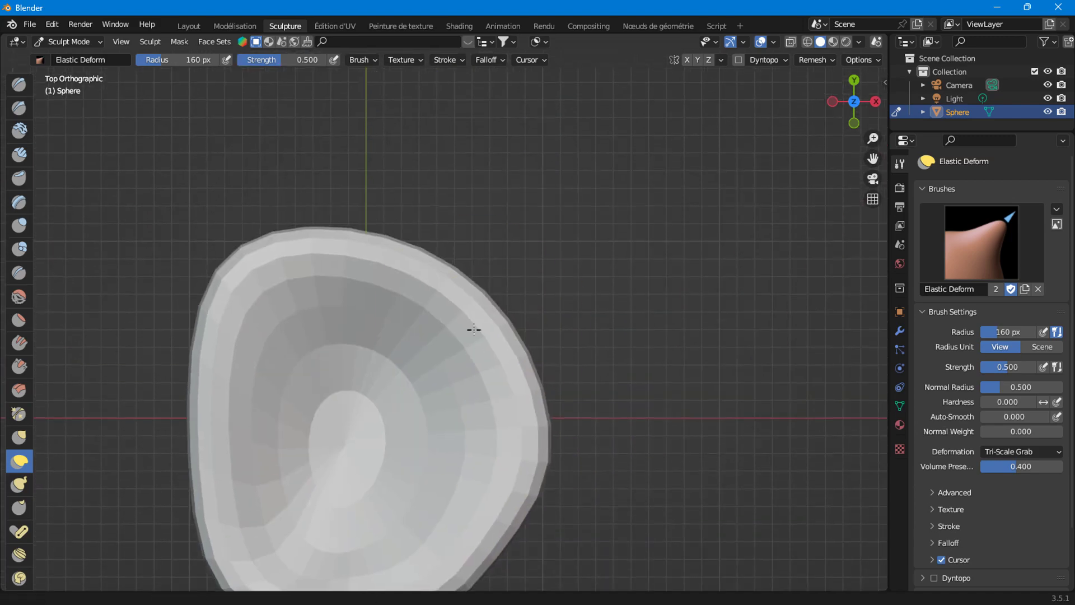
mouse_move(462, 283)
left_mouse_down()
mouse_move(341, 186)
mouse_move(450, 275)
mouse_move(295, 252)
mouse_move(288, 281)
mouse_move(456, 300)
mouse_move(358, 288)
left_mouse_up()
middle_click_drag(369, 330, 387, 198, "shift")
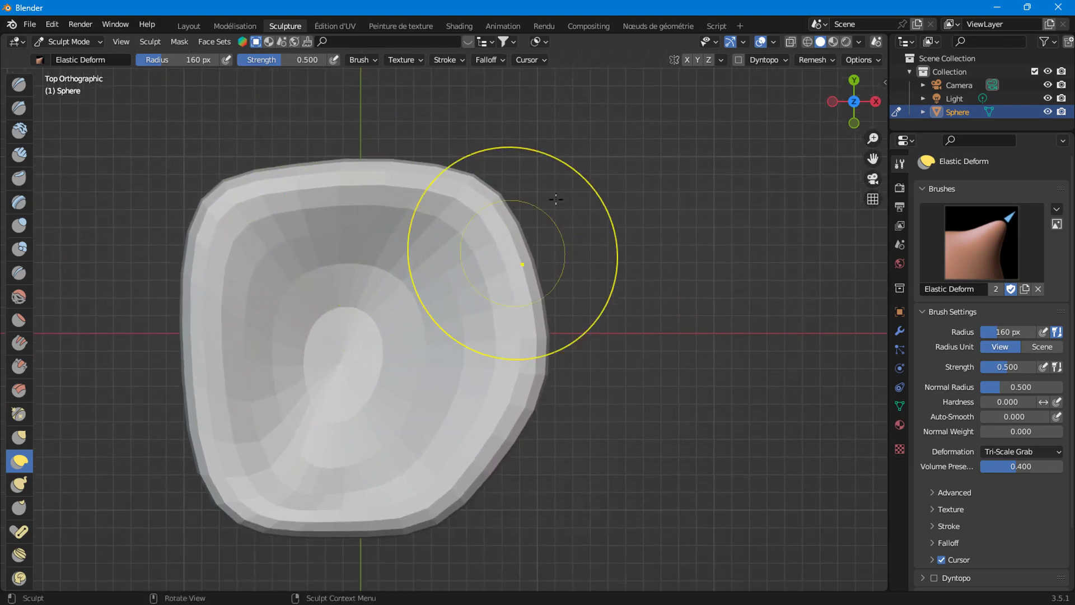
- Bulge the right side and pull a notch into it, checking thickness from the back
scroll(546, 241, "up", 1)
mouse_move(528, 295)
left_mouse_down()
mouse_move(519, 372)
mouse_move(557, 388)
mouse_move(498, 392)
left_mouse_up()
mouse_move(501, 308)
left_mouse_down()
mouse_move(451, 353)
mouse_move(470, 340)
left_mouse_up()
left_click_drag(464, 385, 614, 427)
middle_click_drag(614, 427, 568, 406)
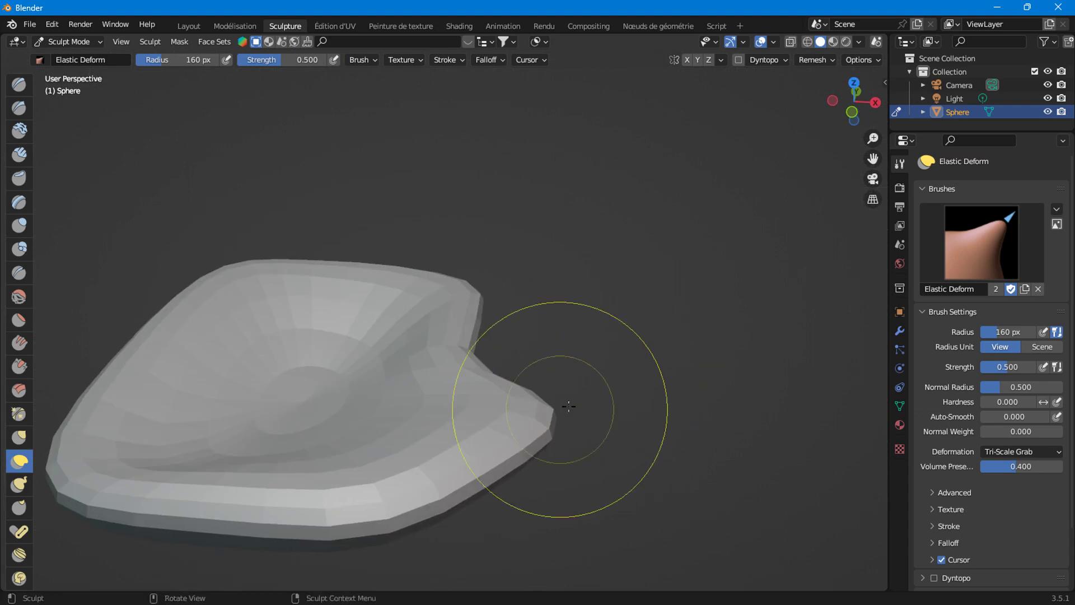
left_click_drag(856, 100, 851, 77)
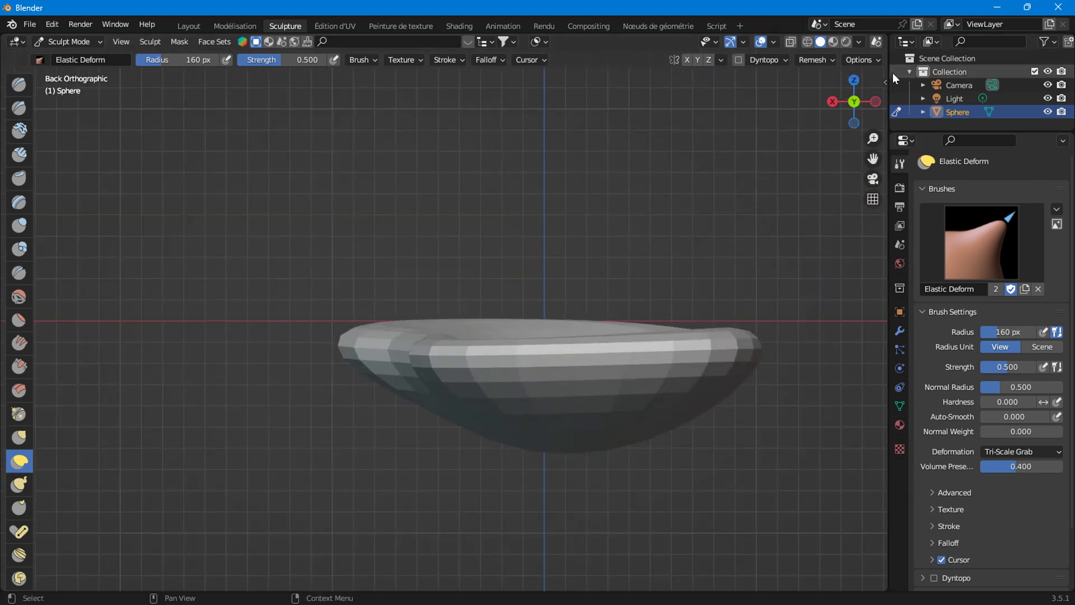
left_click(851, 77)
scroll(571, 235, "down", 1)
scroll(577, 280, "down", 1)
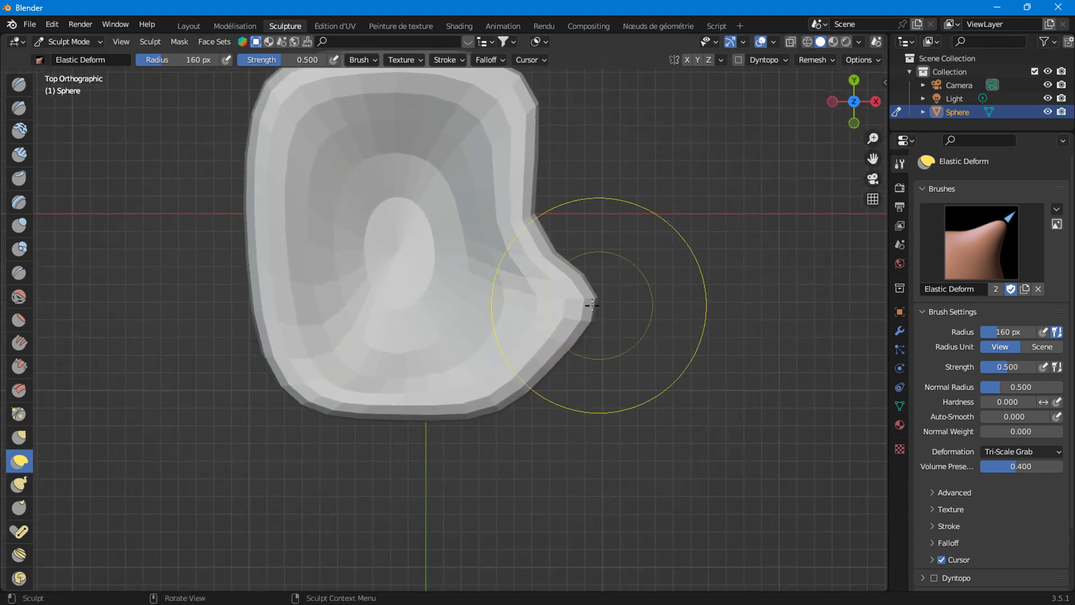
- Refine the shape of the right-side notch and adjust the left edge
left_click_drag(567, 255, 602, 213)
left_click_drag(532, 180, 497, 355)
left_click_drag(595, 250, 571, 216)
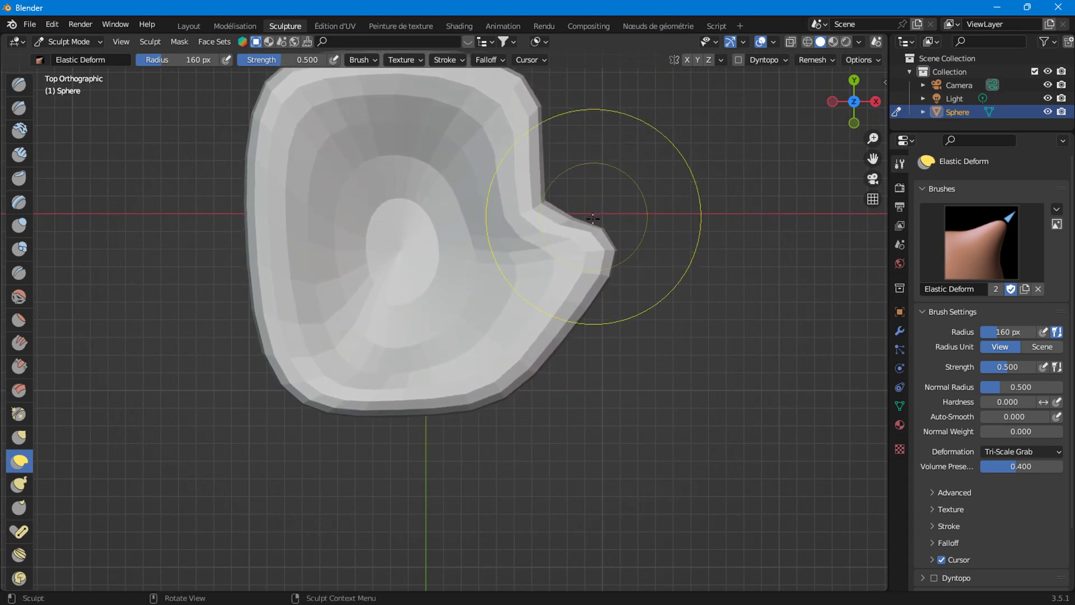
middle_click_drag(571, 216, 524, 302, "shift")
left_click_drag(524, 302, 512, 258)
left_click_drag(538, 312, 520, 340)
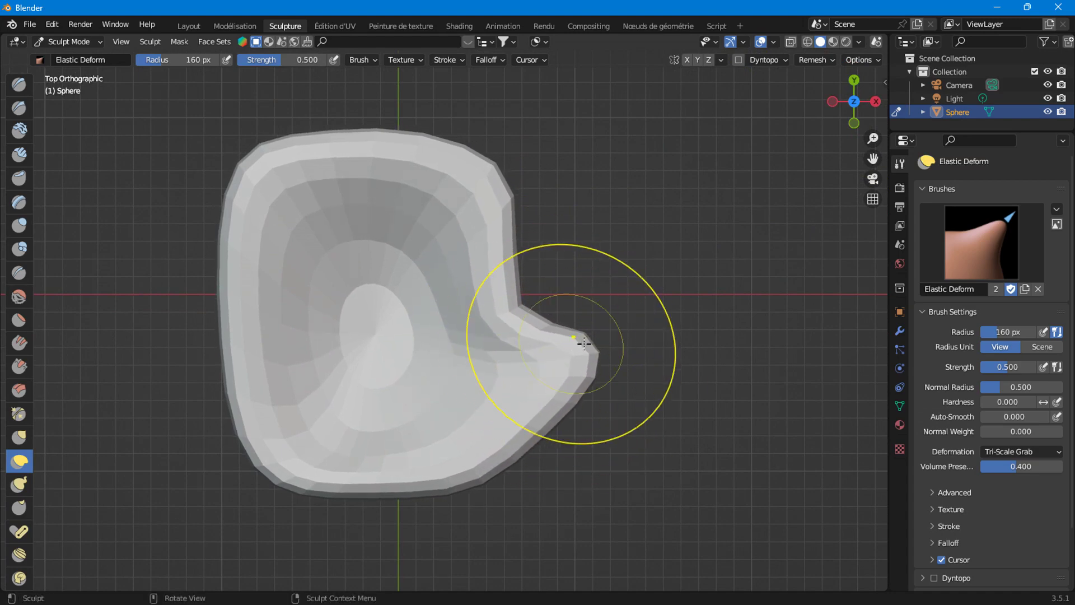
left_click_drag(229, 306, 228, 307)
left_click_drag(547, 360, 588, 277)
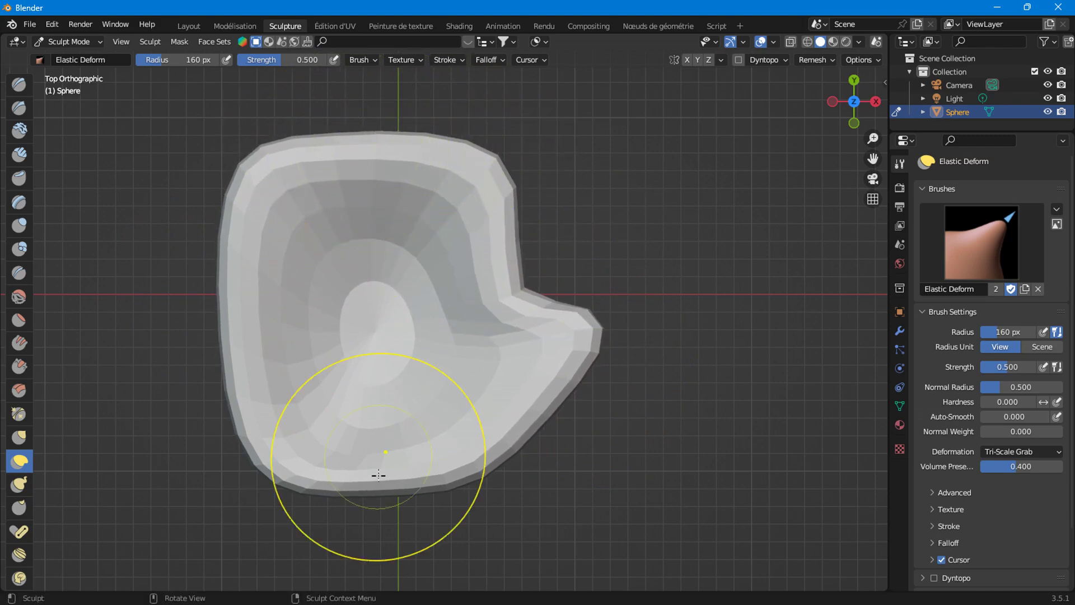
- Pull the palm's lower edge down, reshape both upper corners, and smooth the right interior
left_click_drag(388, 482, 453, 507)
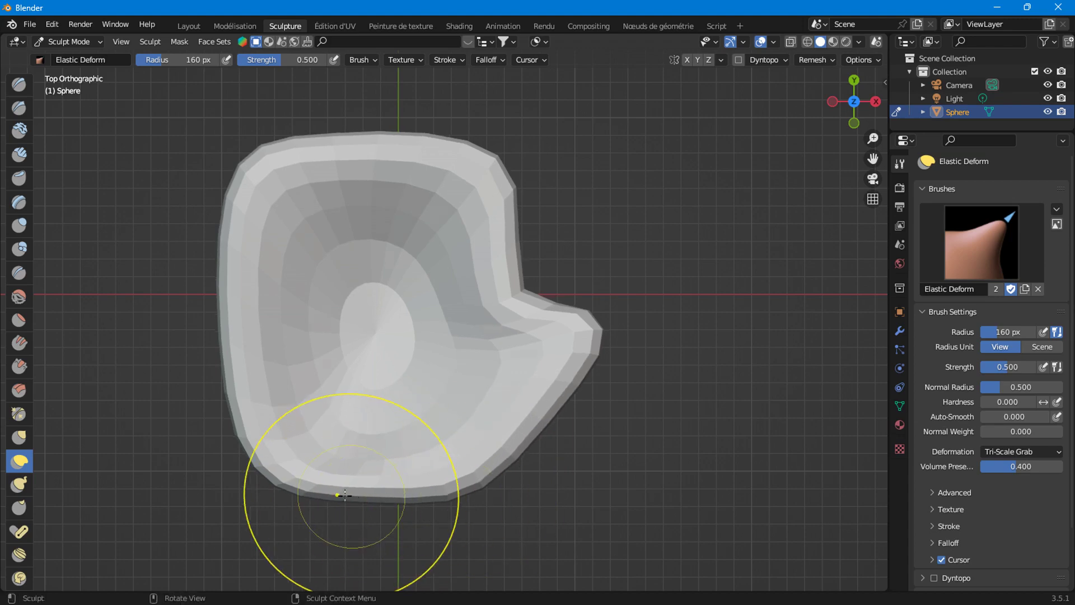
left_click_drag(353, 496, 384, 514)
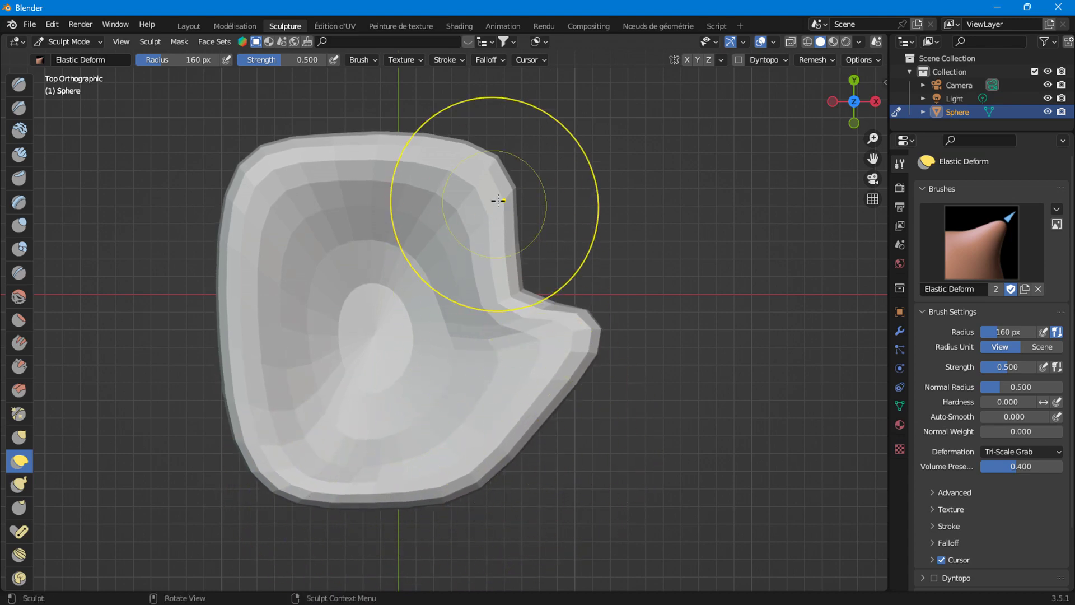
left_click_drag(492, 208, 492, 168)
left_click_drag(252, 180, 277, 171)
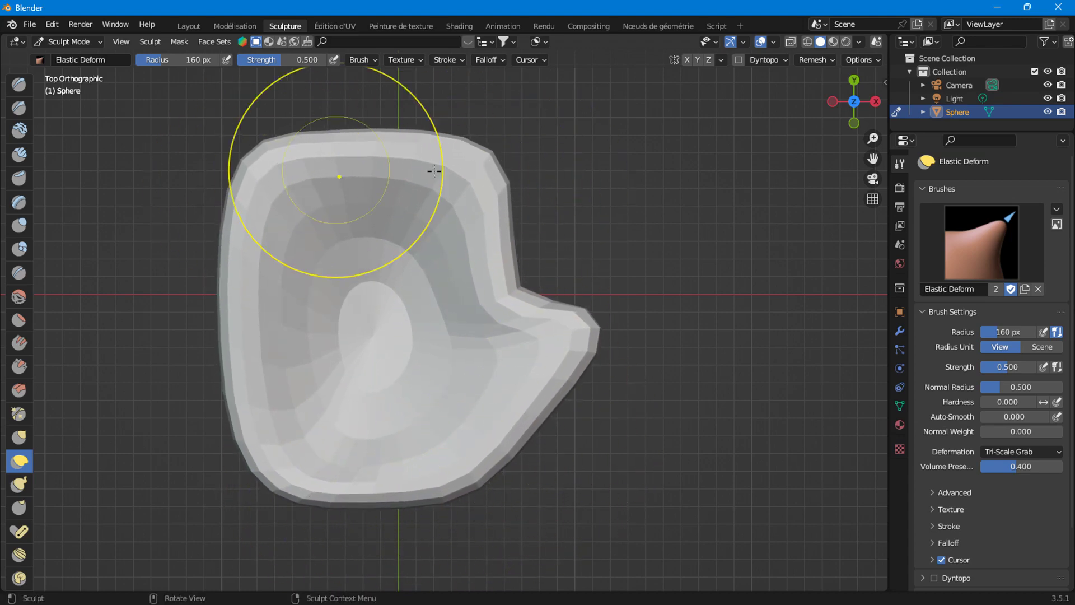
left_click_drag(457, 187, 492, 336)
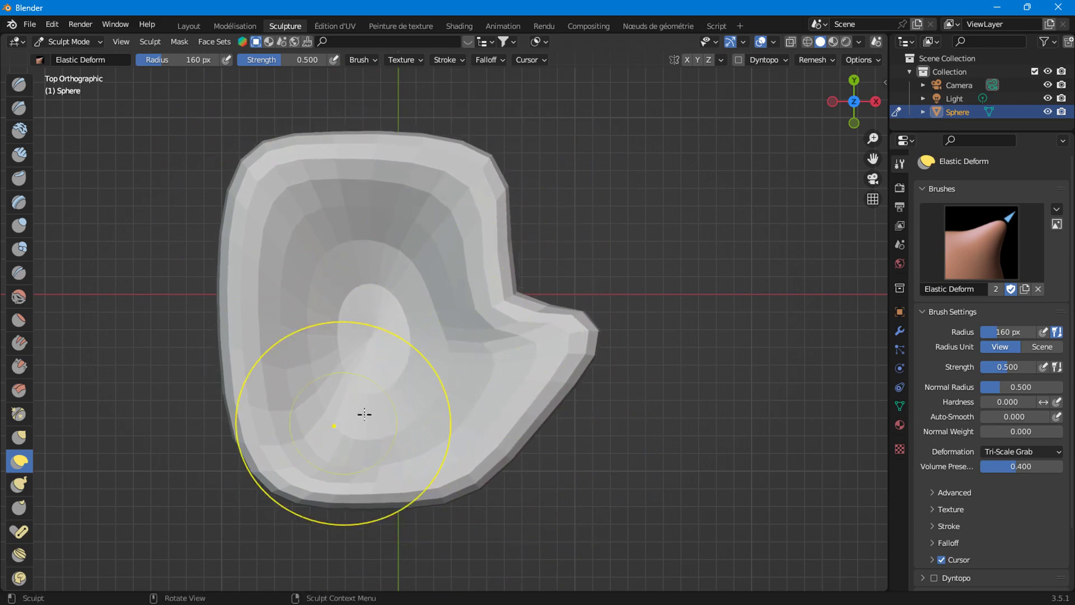
mouse_move(365, 414)
middle_mouse_down()
mouse_move(394, 247)
mouse_move(449, 401)
mouse_move(515, 314)
middle_mouse_up()
middle_click_drag(851, 103, 403, 360)
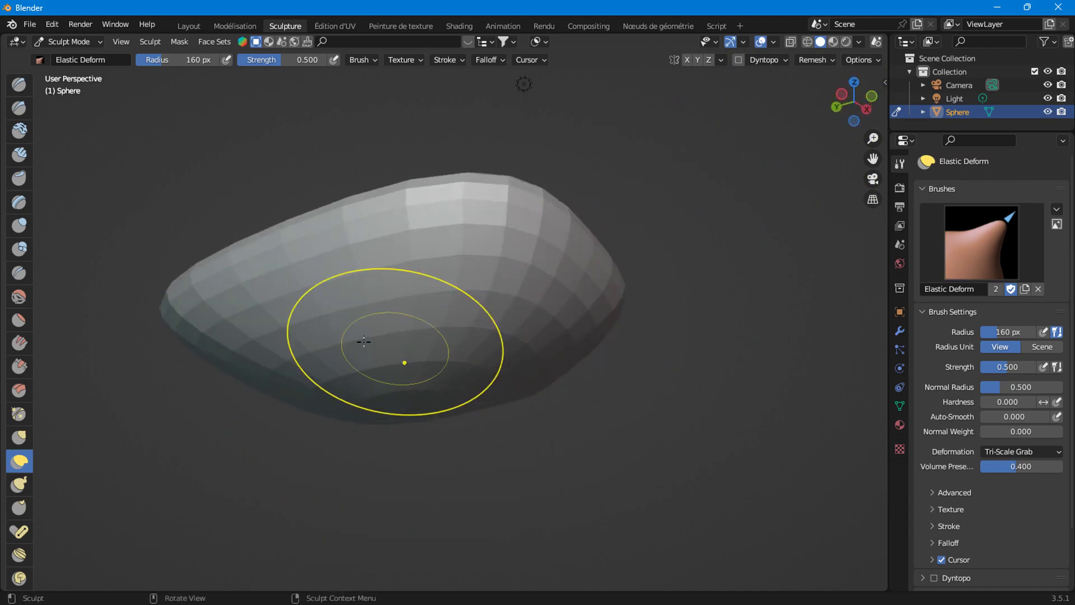
left_click(836, 106)
- Make a trial reshaping stroke on the palm from the back view
scroll(513, 389, "down", 1)
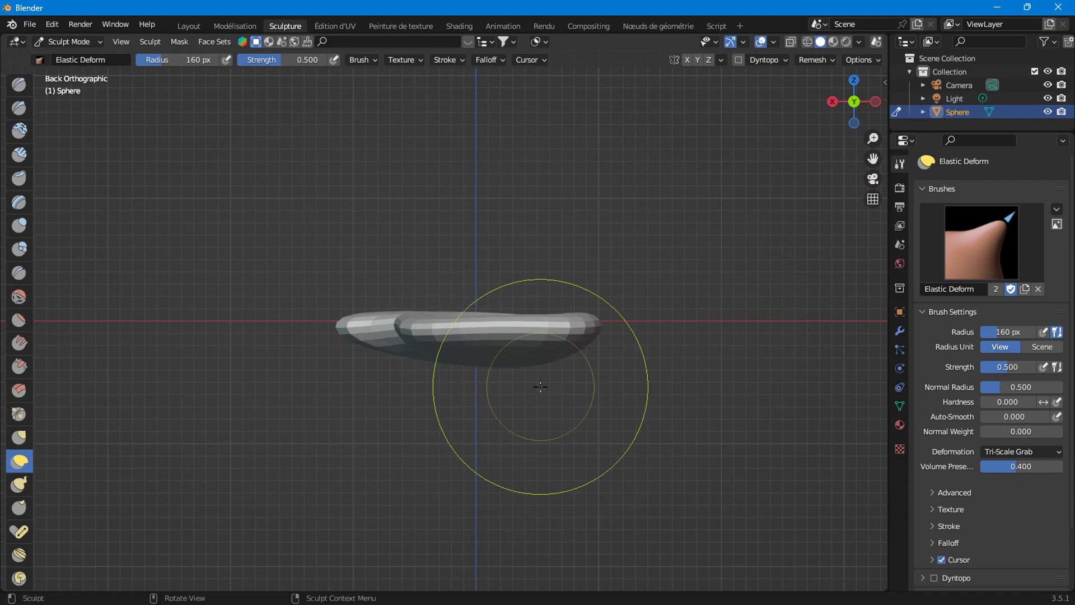
scroll(555, 384, "up", 2)
left_click_drag(405, 384, 473, 401)
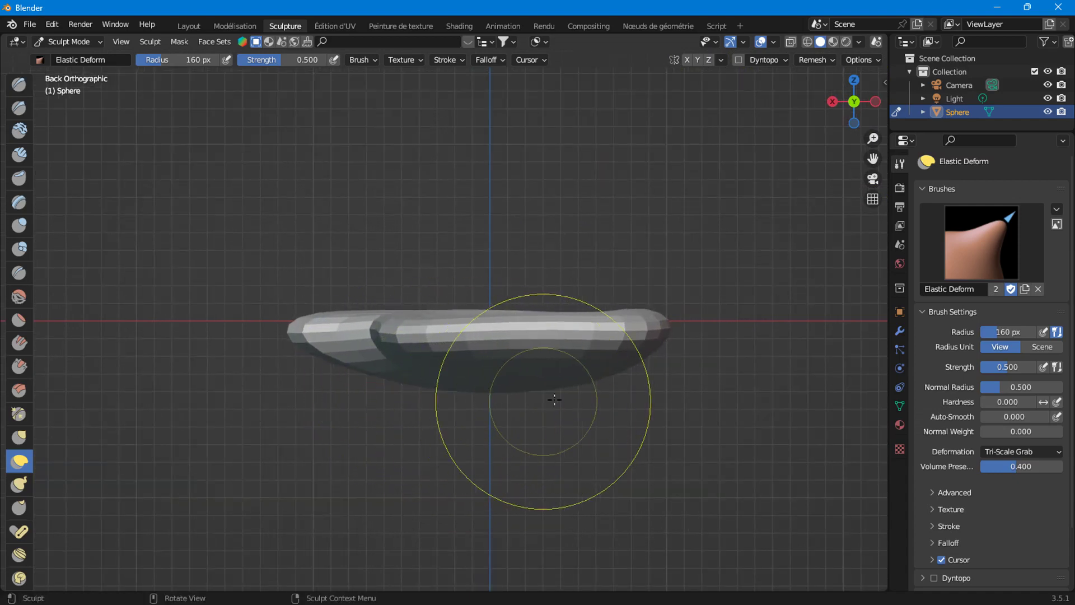
mouse_move(566, 340)
middle_mouse_down()
mouse_move(367, 368)
mouse_move(381, 358)
middle_mouse_up()
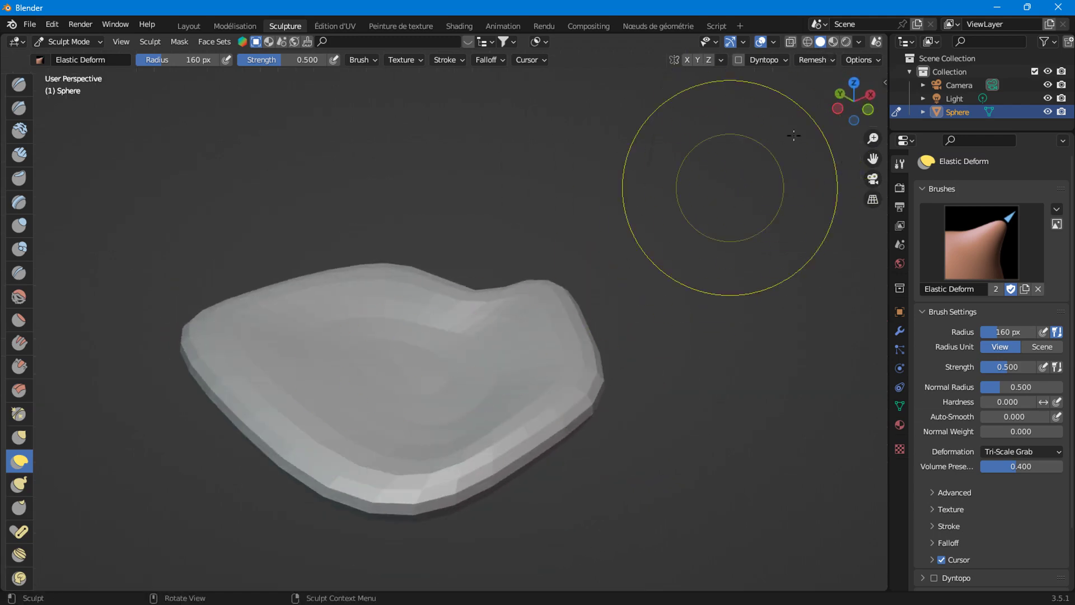
- From the left view, thicken the palm and round its underside and right end
left_click(837, 108)
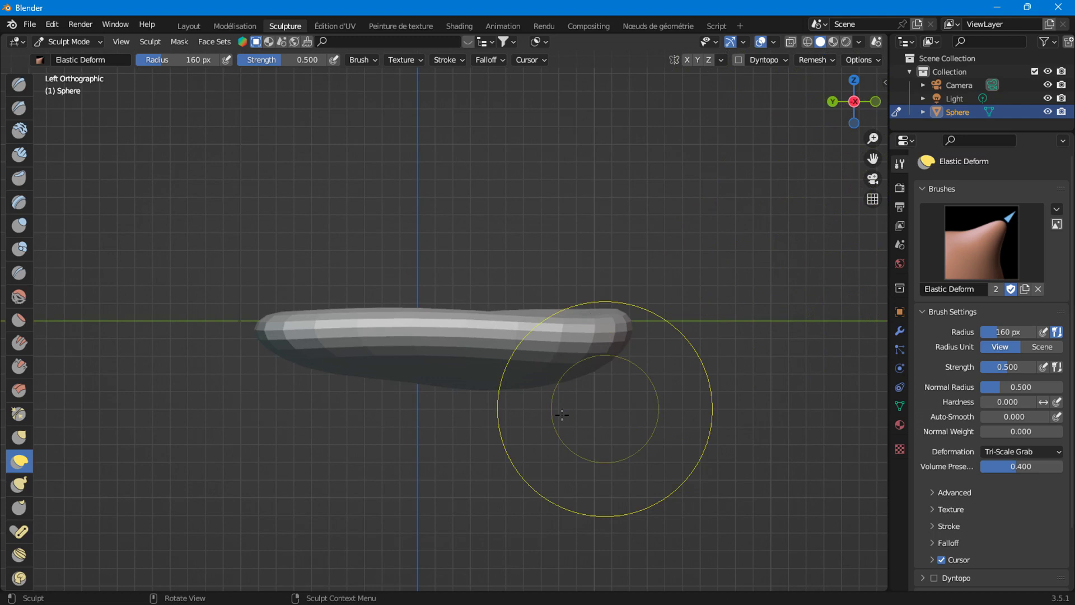
left_click_drag(414, 364, 396, 413)
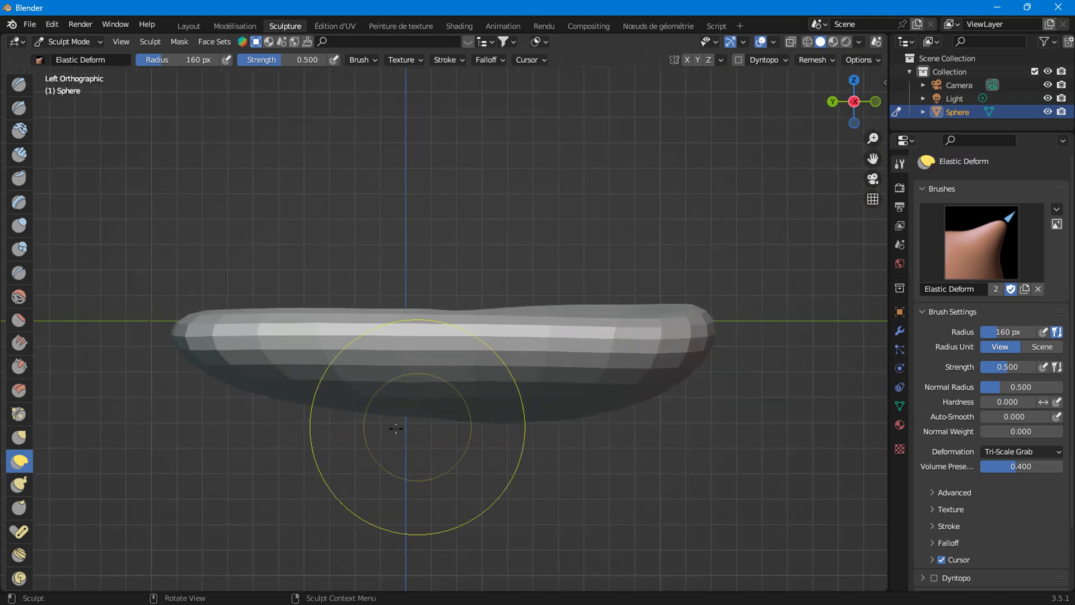
left_click_drag(486, 413, 436, 395)
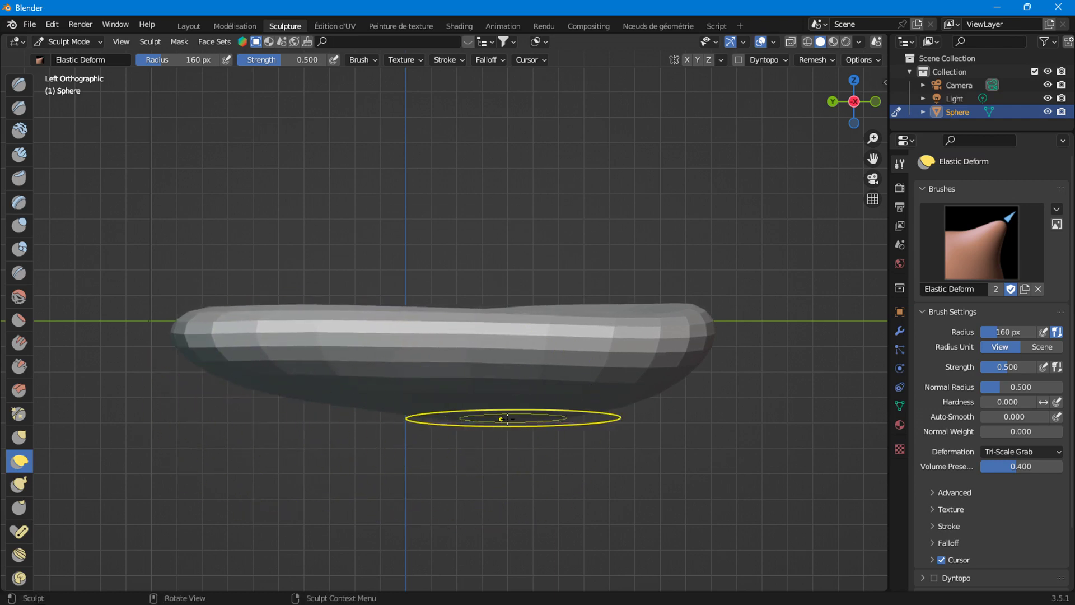
mouse_move(669, 391)
left_mouse_down()
mouse_move(643, 431)
mouse_move(643, 408)
mouse_move(529, 399)
left_mouse_up()
left_click_drag(691, 384, 696, 371)
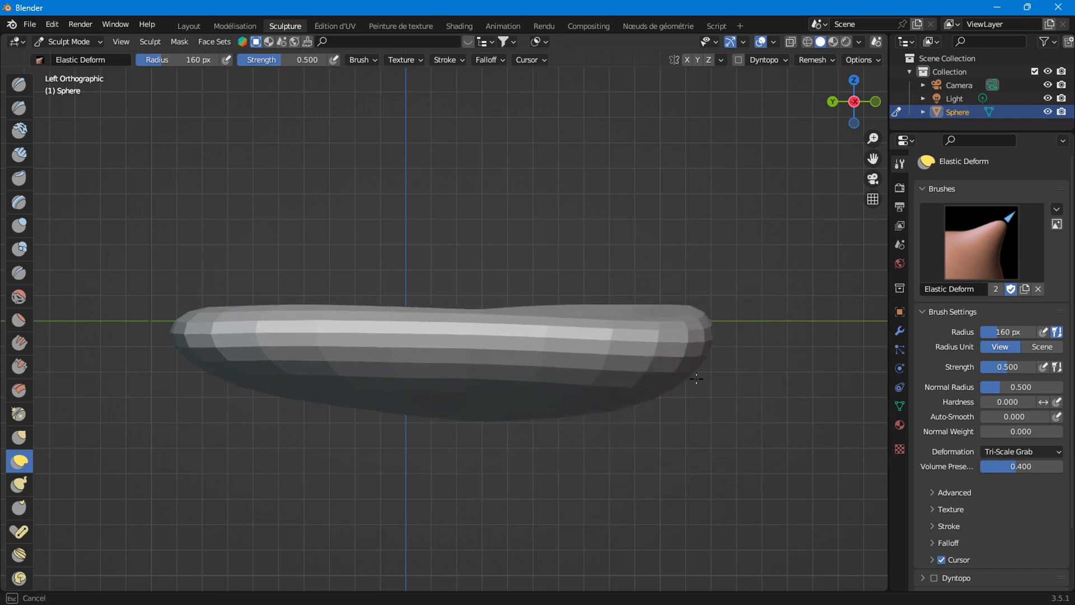
scroll(529, 435, "down", 2)
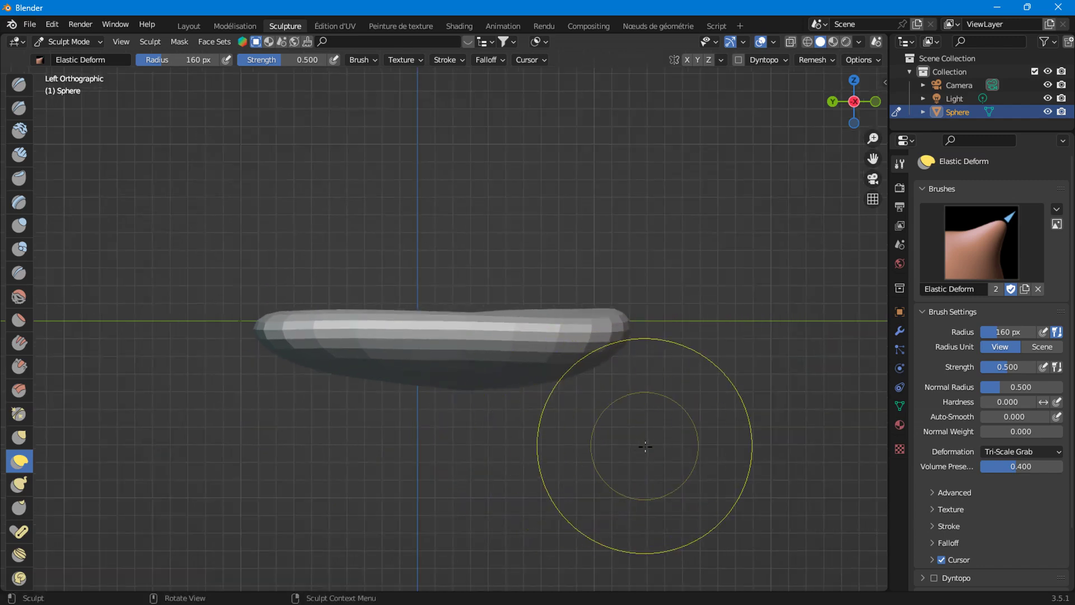
mouse_move(605, 372)
middle_mouse_down()
mouse_move(434, 404)
mouse_move(425, 265)
mouse_move(588, 251)
mouse_move(567, 159)
middle_mouse_up()
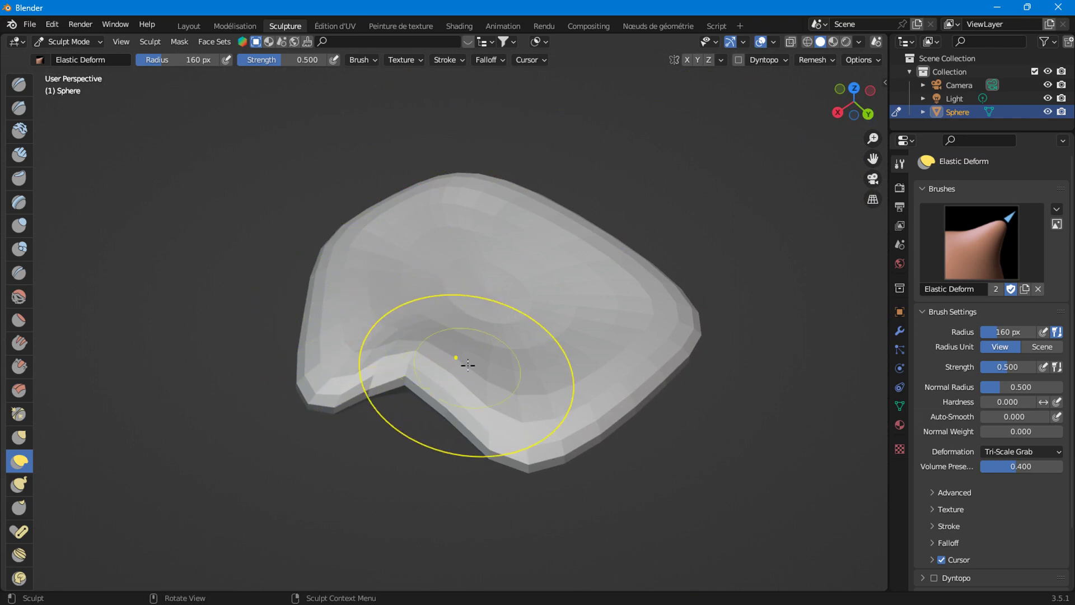
- Stretch the palm's lip and pull its upper rim strongly upward
middle_click_drag(467, 365, 391, 362)
scroll(408, 356, "up", 3)
scroll(488, 343, "up", 3)
mouse_move(487, 343)
middle_mouse_down()
mouse_move(346, 308)
mouse_move(381, 351)
middle_mouse_up()
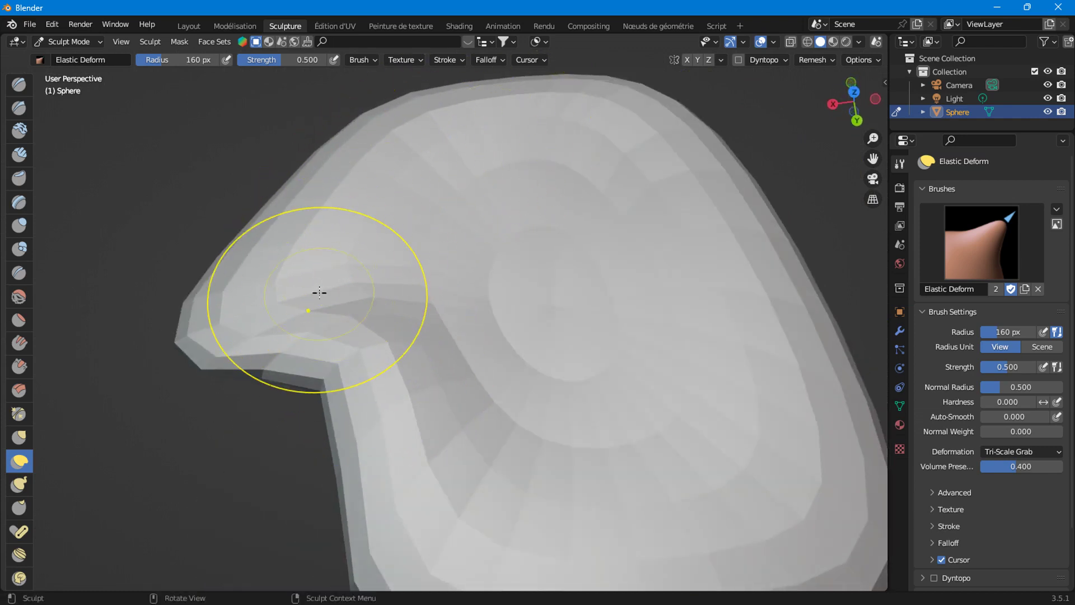
middle_click_drag(348, 332, 356, 283)
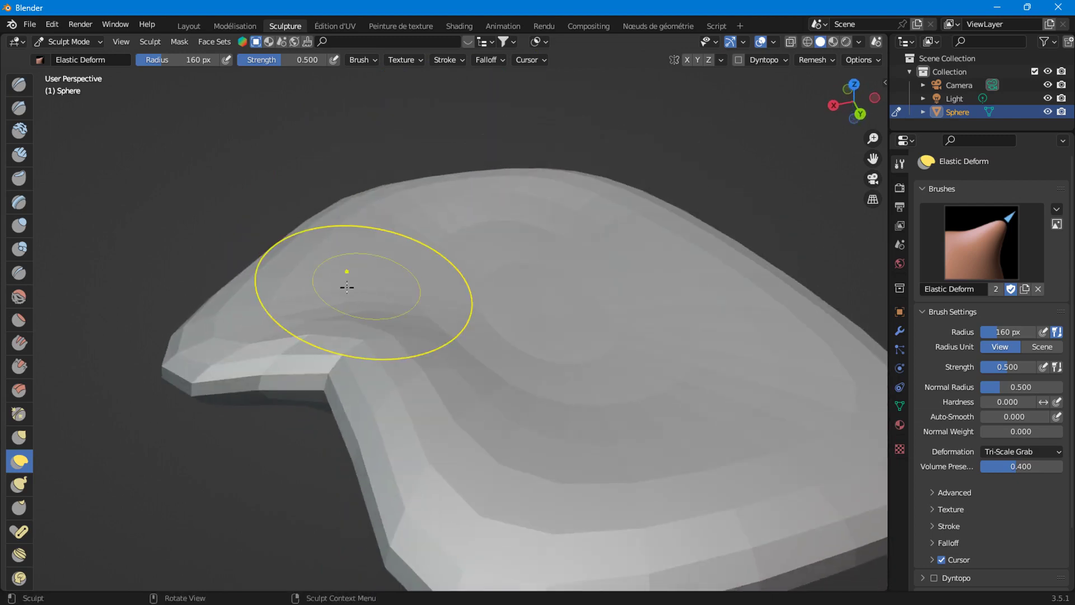
mouse_move(271, 313)
left_mouse_down()
mouse_move(263, 240)
mouse_move(360, 241)
left_mouse_up()
left_click_drag(413, 216, 413, 238)
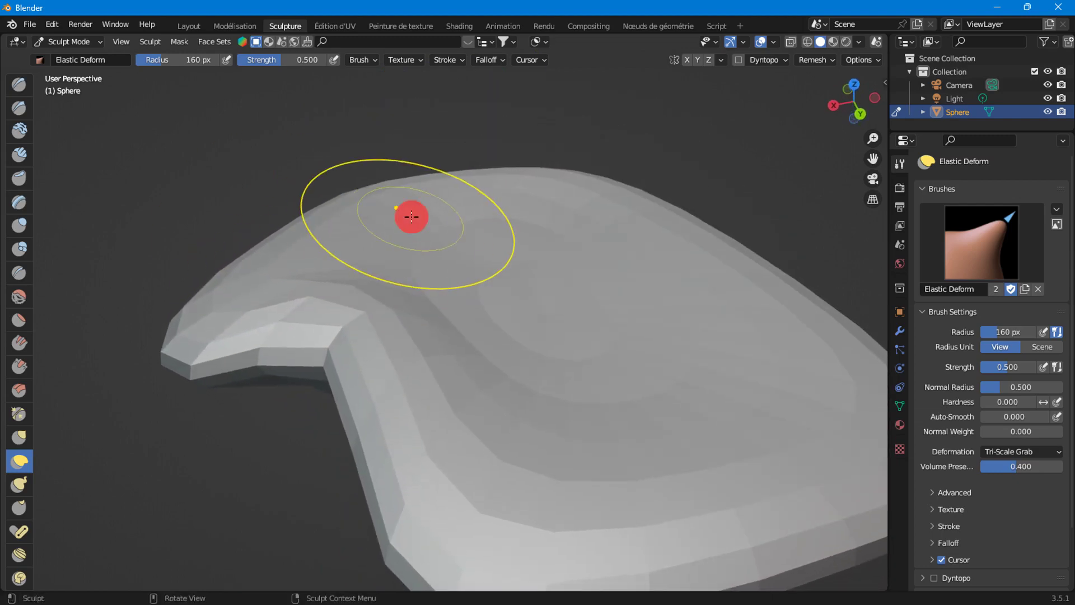
left_click_drag(419, 316, 403, 384)
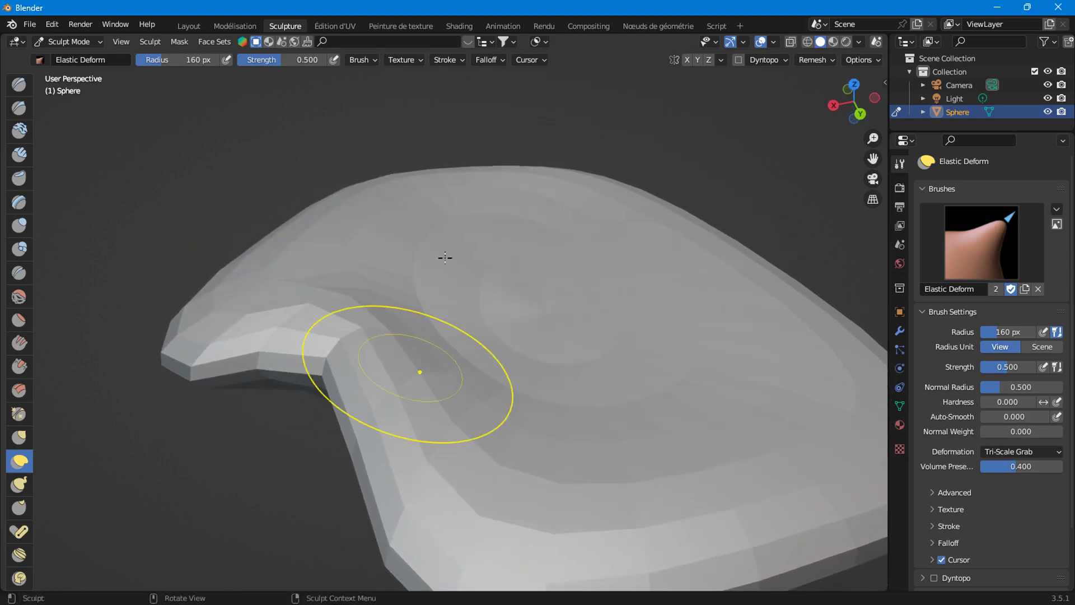
mouse_move(410, 250)
left_mouse_down()
mouse_move(349, 210)
mouse_move(432, 192)
mouse_move(456, 288)
mouse_move(511, 139)
mouse_move(476, 142)
mouse_move(528, 112)
left_mouse_up()
- Orbit around the deformed mesh and pull a creased fold into its side
middle_click_drag(410, 359, 413, 370)
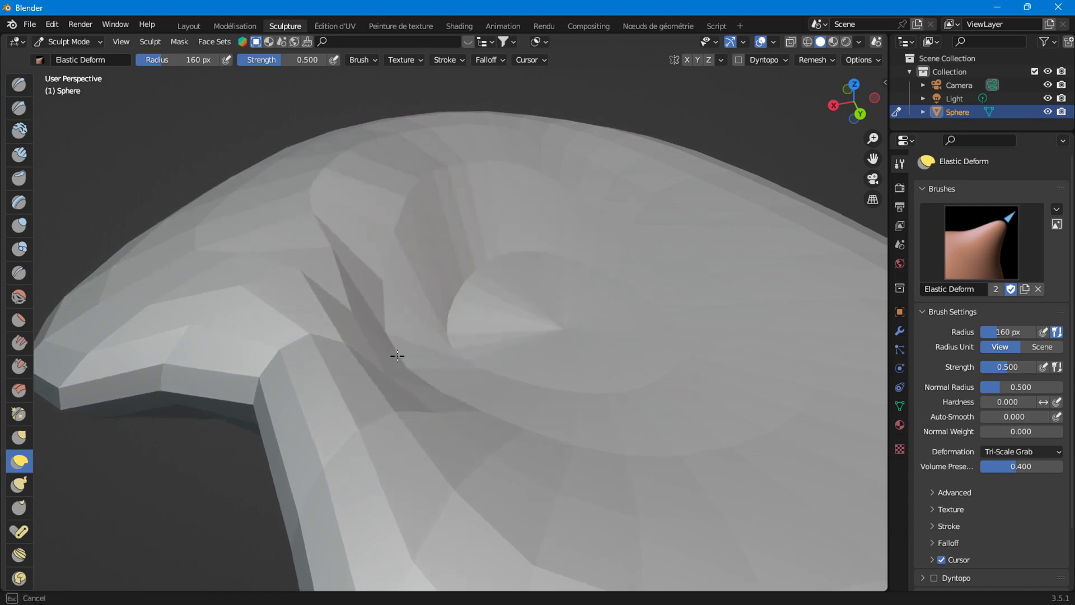
scroll(452, 305, "down", 3)
mouse_move(451, 305)
middle_mouse_down()
mouse_move(482, 370)
mouse_move(458, 304)
mouse_move(420, 319)
mouse_move(385, 300)
mouse_move(325, 229)
middle_mouse_up()
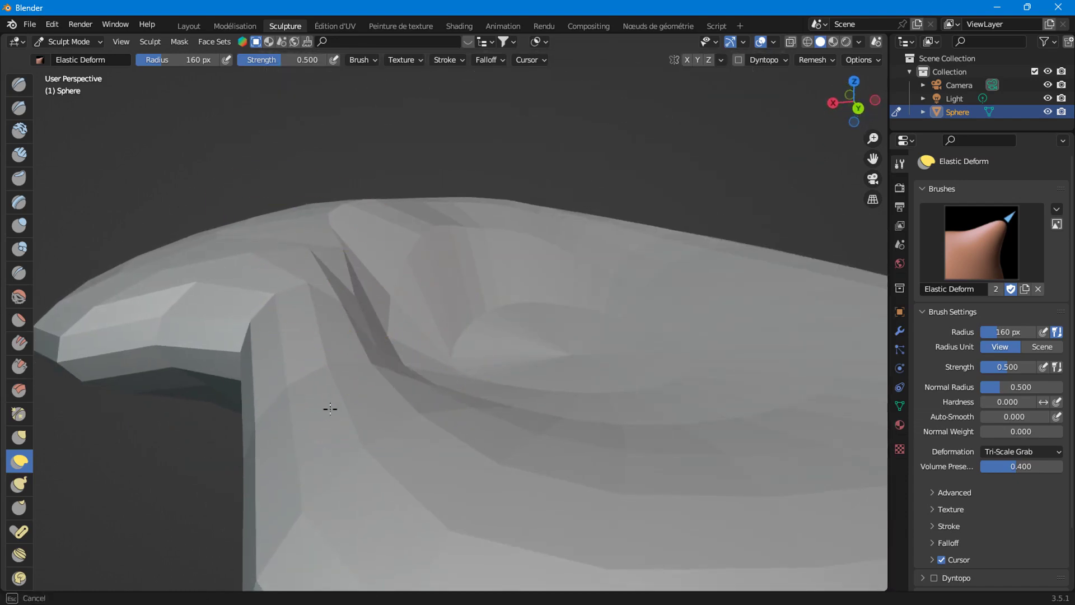
middle_click_drag(336, 396, 360, 394)
mouse_move(468, 312)
middle_mouse_down()
mouse_move(440, 311)
mouse_move(573, 334)
mouse_move(621, 329)
middle_mouse_up()
mouse_move(581, 363)
middle_mouse_down()
mouse_move(614, 314)
mouse_move(619, 344)
mouse_move(566, 334)
mouse_move(571, 381)
mouse_move(504, 379)
middle_mouse_up()
mouse_move(504, 379)
left_mouse_down()
mouse_move(474, 320)
mouse_move(524, 331)
left_mouse_up()
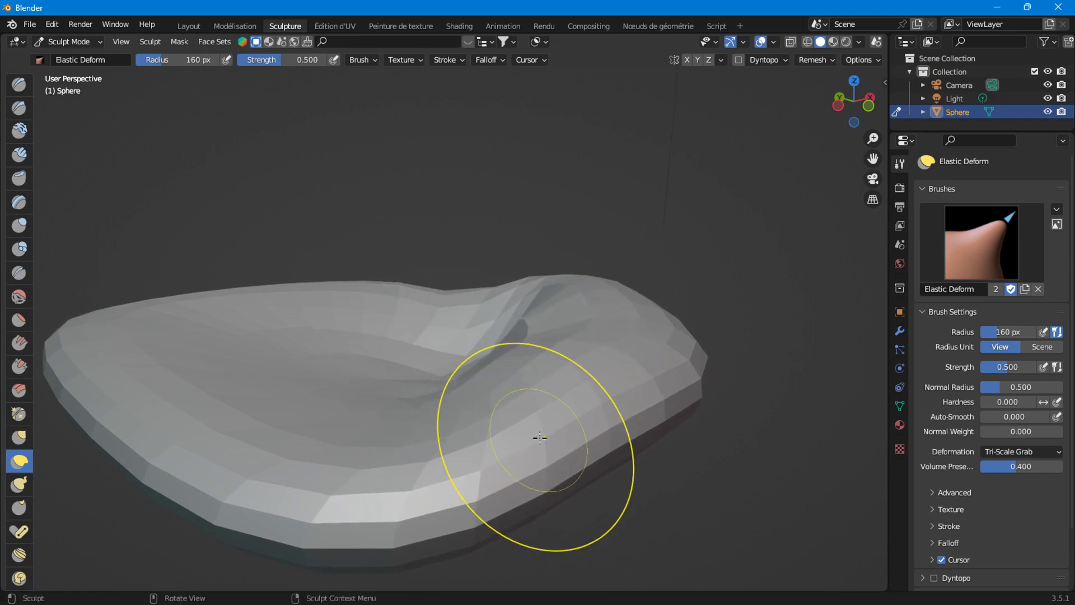
mouse_move(539, 437)
middle_mouse_down()
mouse_move(480, 490)
mouse_move(512, 353)
mouse_move(547, 304)
mouse_move(372, 355)
mouse_move(336, 341)
mouse_move(439, 343)
mouse_move(365, 355)
mouse_move(463, 372)
mouse_move(462, 383)
mouse_move(492, 324)
mouse_move(436, 444)
mouse_move(371, 262)
mouse_move(540, 211)
mouse_move(576, 336)
mouse_move(773, 372)
mouse_move(315, 294)
middle_mouse_up()
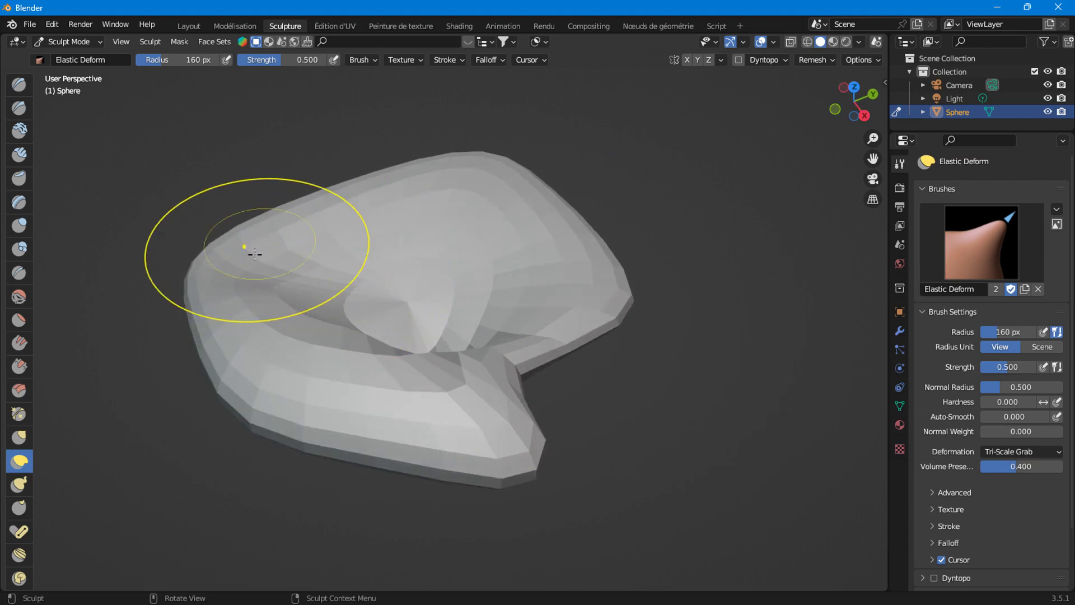
mouse_move(255, 318)
middle_mouse_down()
mouse_move(432, 295)
mouse_move(448, 379)
mouse_move(328, 336)
middle_mouse_up()
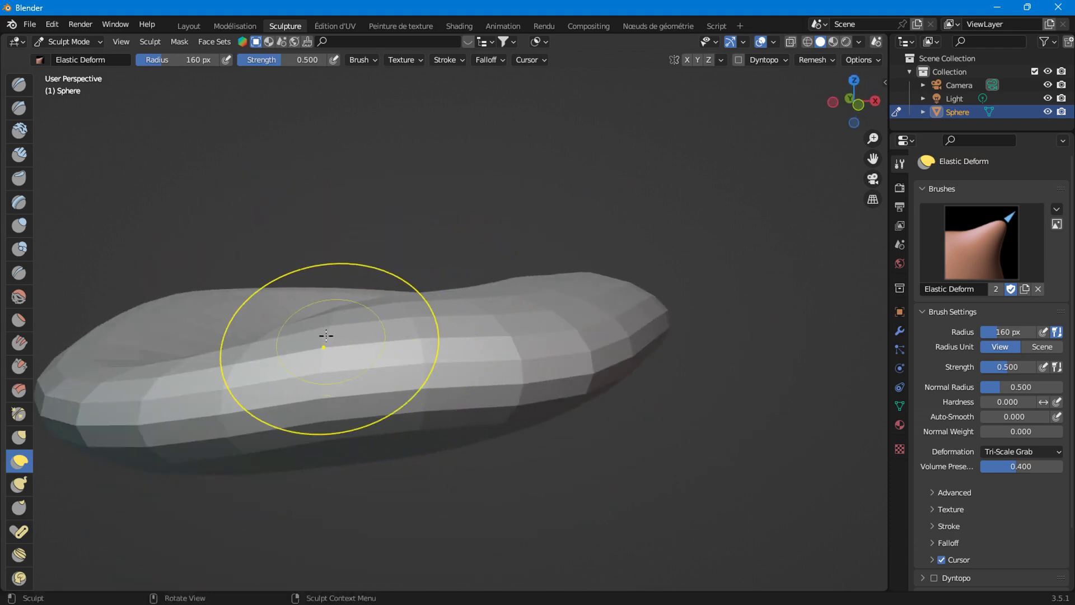
- Pull the palm's front section downward with Elastic Deform and nudge the surface down-left
left_click_drag(314, 331, 367, 521)
mouse_move(387, 345)
middle_mouse_down()
mouse_move(473, 312)
mouse_move(521, 334)
middle_mouse_up()
left_click_drag(524, 336, 457, 386)
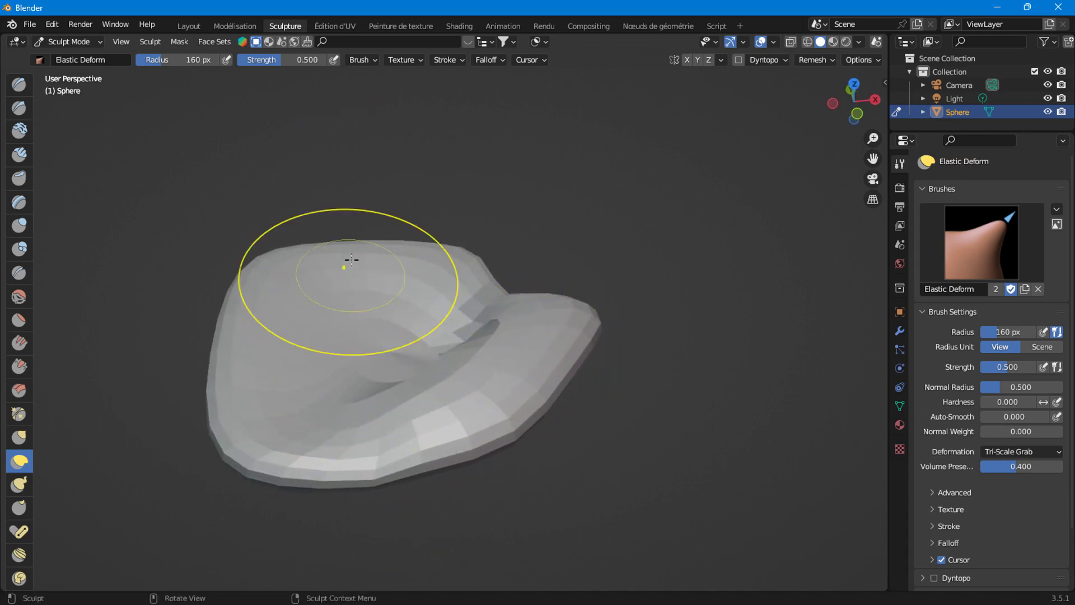
middle_click_drag(351, 259, 394, 323)
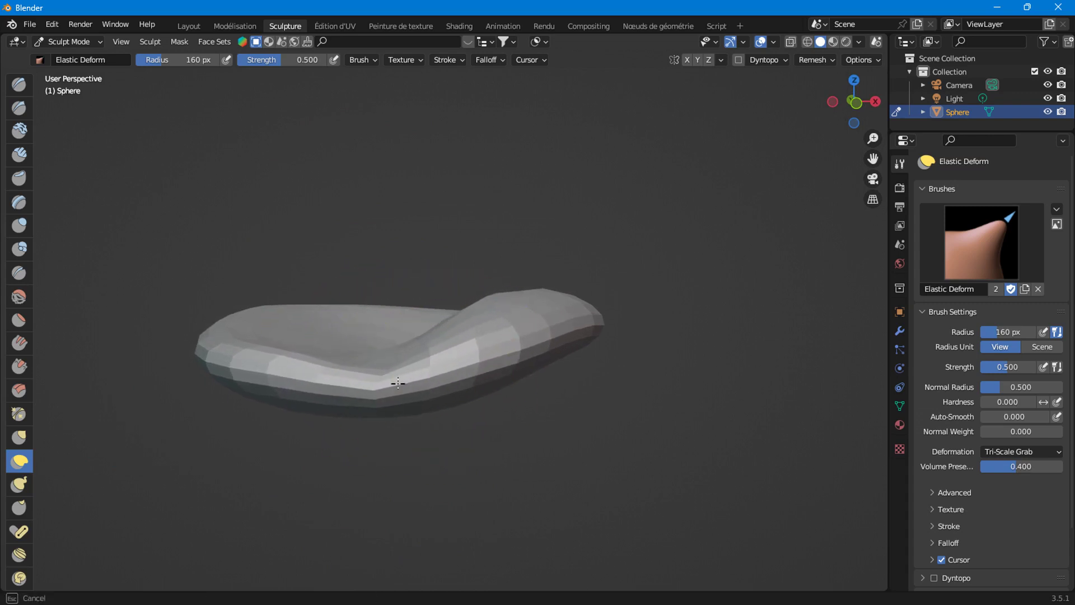
mouse_move(401, 364)
middle_mouse_down()
mouse_move(389, 464)
mouse_move(490, 439)
mouse_move(423, 444)
mouse_move(328, 427)
middle_mouse_up()
- Zoom in and orbit around the palm mesh to inspect the deformed front
scroll(276, 446, "up", 3)
scroll(288, 379, "up", 2)
mouse_move(288, 379)
middle_mouse_down()
mouse_move(204, 309)
mouse_move(180, 240)
middle_mouse_up()
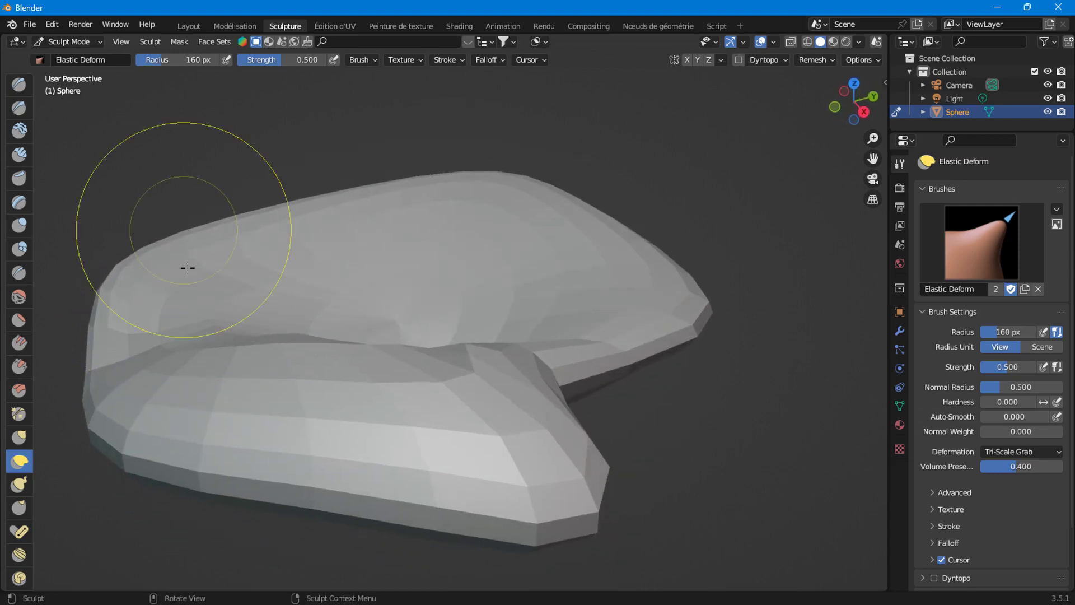
scroll(204, 311, "up", 3)
middle_click_drag(171, 321, 331, 302)
mouse_move(192, 308)
middle_mouse_down()
mouse_move(506, 252)
mouse_move(396, 312)
mouse_move(319, 284)
mouse_move(308, 255)
mouse_move(230, 245)
middle_mouse_up()
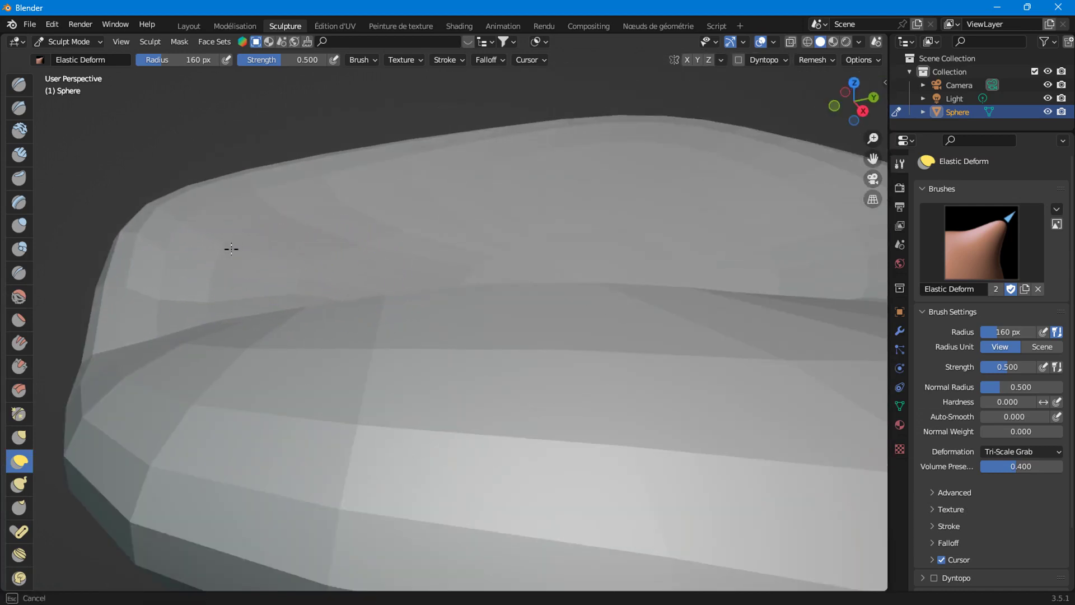
middle_click_drag(352, 202, 363, 205)
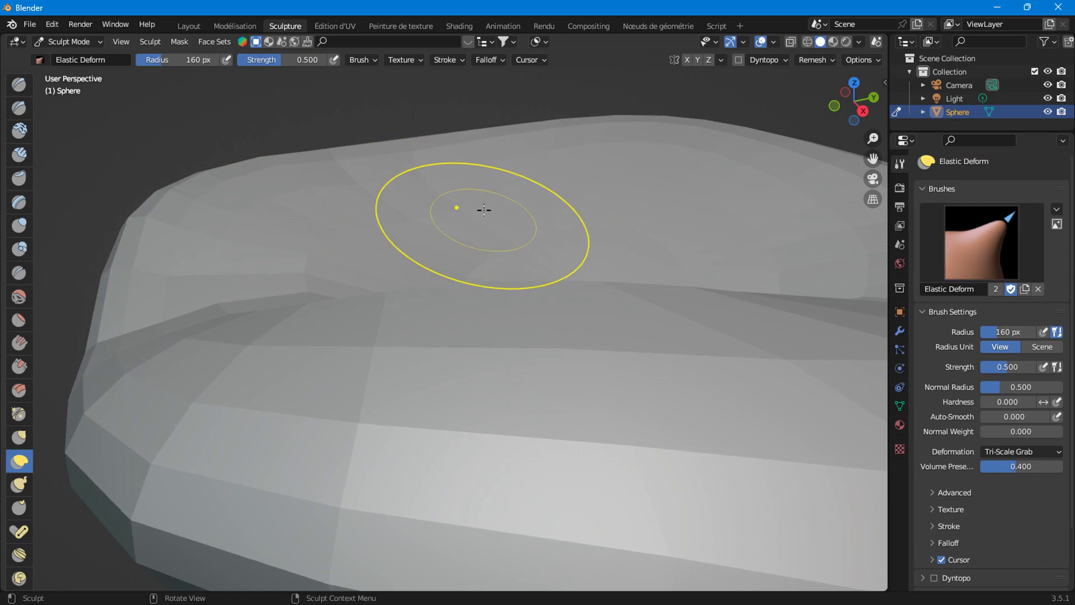
mouse_move(609, 149)
middle_mouse_down()
mouse_move(466, 264)
mouse_move(413, 271)
mouse_move(403, 284)
mouse_move(221, 87)
middle_mouse_up()
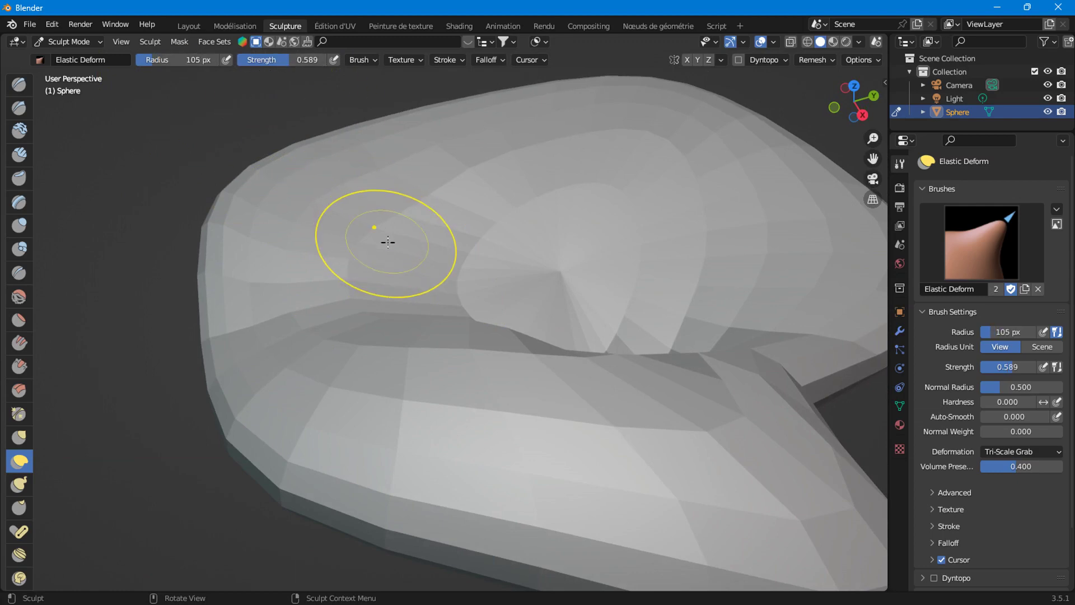
- Zoom out and shrink the brush radius to 73 px
scroll(386, 237, "down", 3)
scroll(398, 240, "down", 2)
scroll(392, 251, "down", 3)
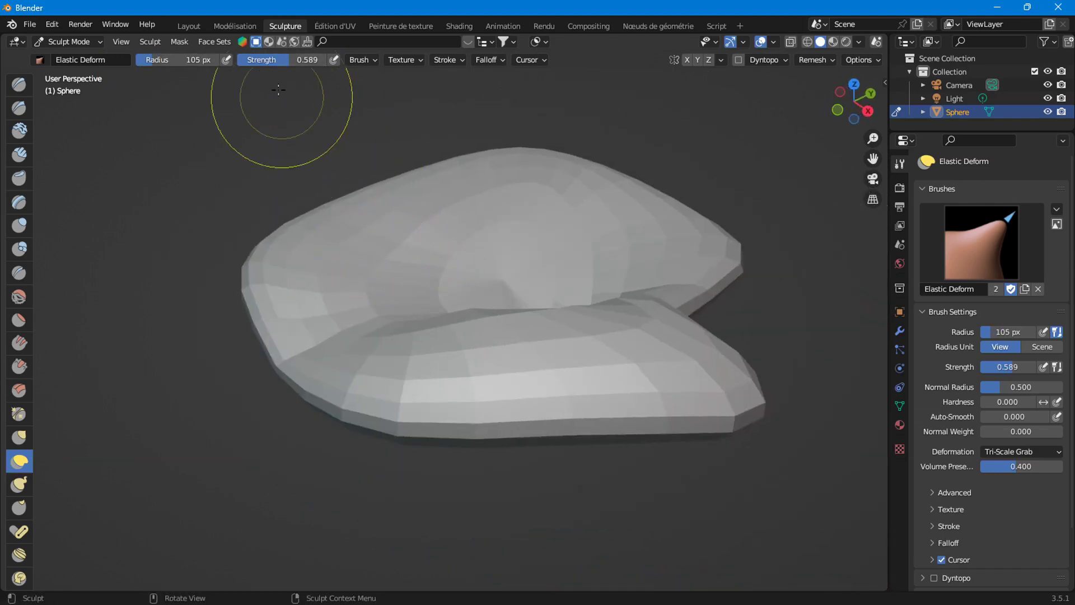
left_click_drag(172, 59, 153, 59)
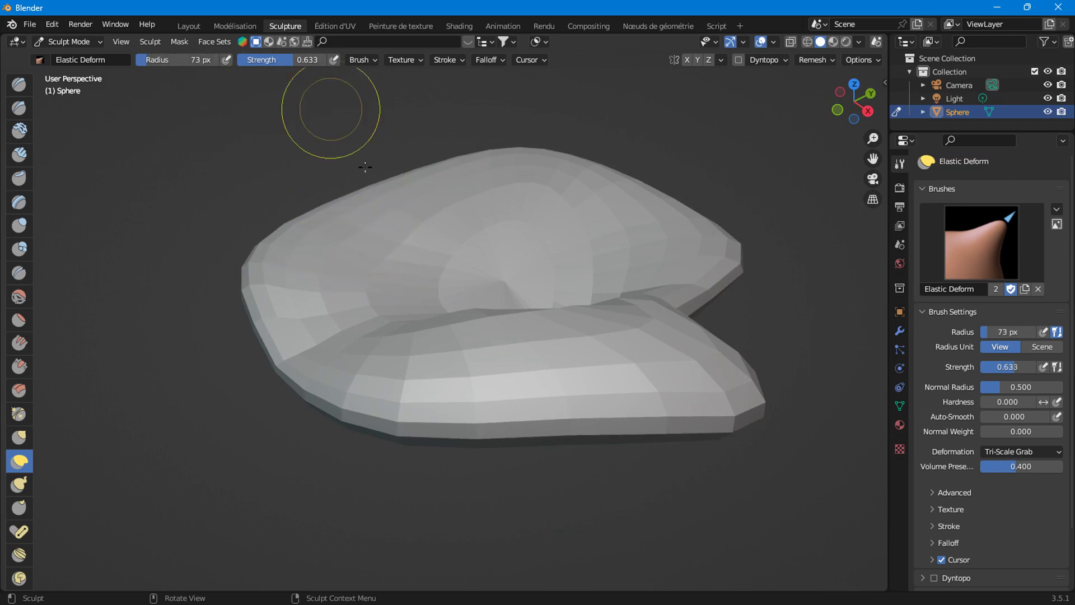
- Sculpt a new fold and dent into the palm's top, then select the Smooth brush
middle_click_drag(330, 109, 325, 258)
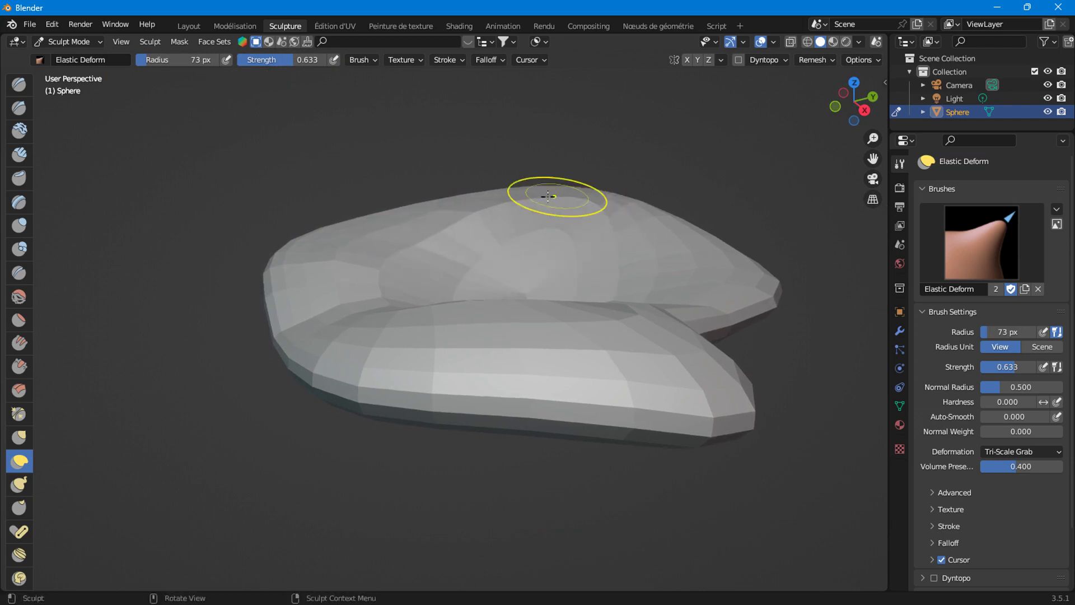
middle_click_drag(547, 196, 423, 212)
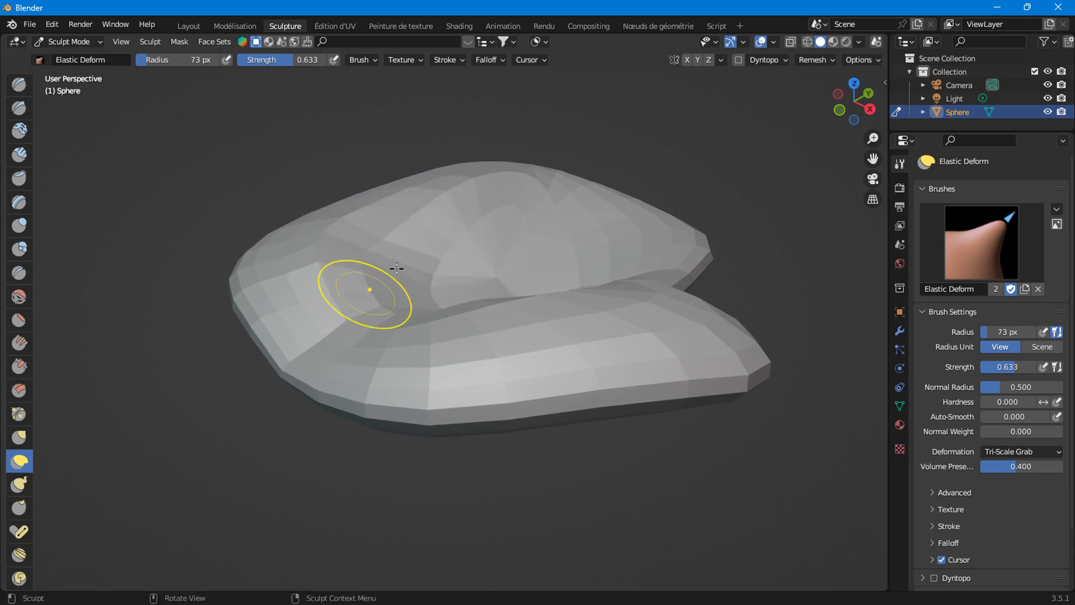
middle_click_drag(396, 254, 334, 266)
left_click_drag(334, 266, 359, 246)
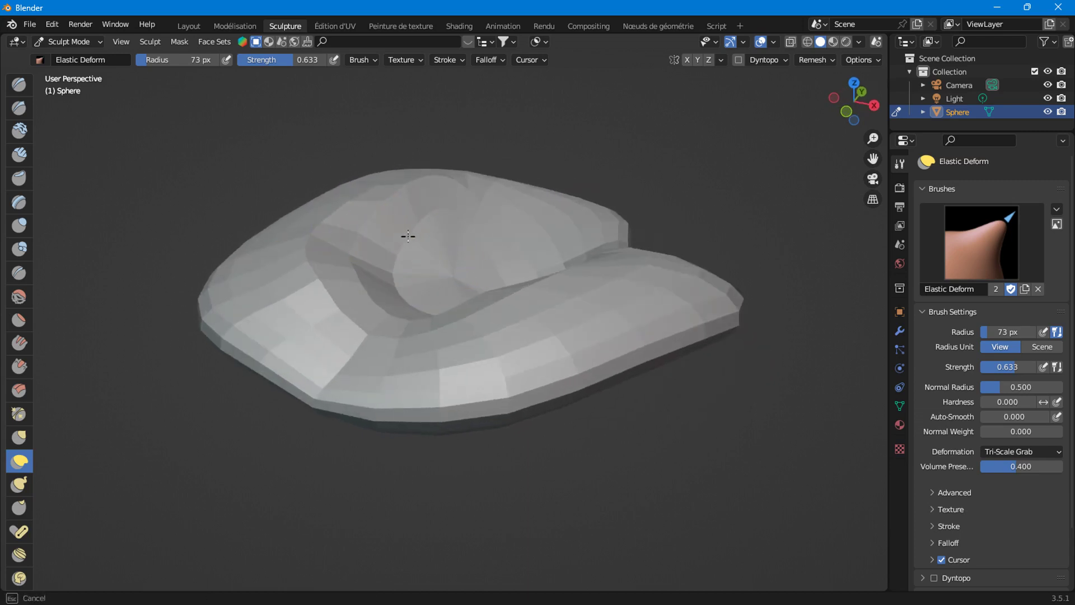
middle_click_drag(408, 236, 422, 242)
mouse_move(333, 281)
middle_mouse_down()
mouse_move(307, 312)
mouse_move(288, 268)
middle_mouse_up()
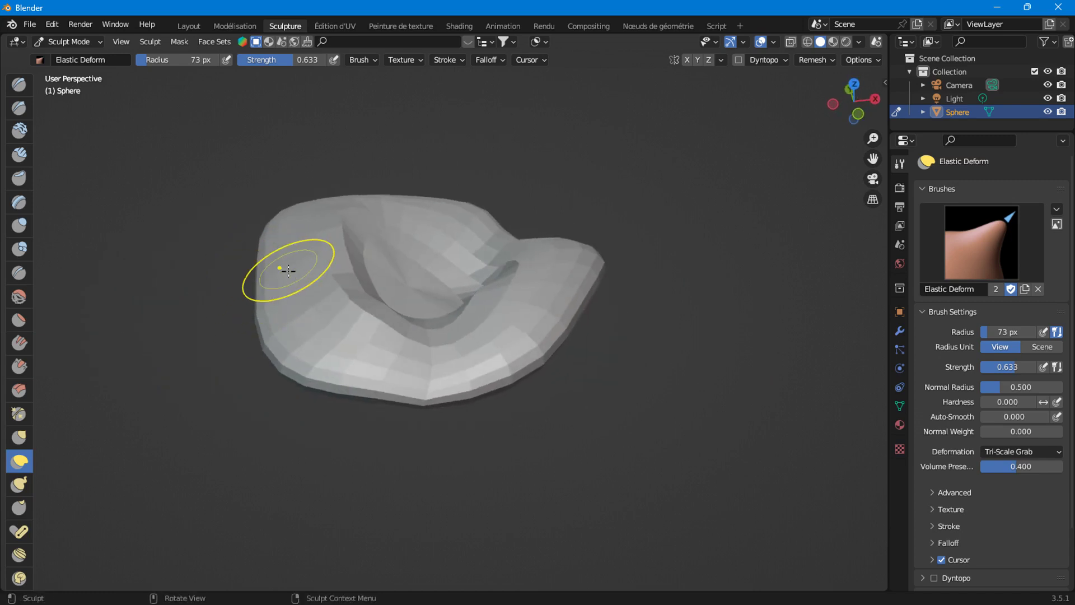
mouse_move(347, 312)
middle_mouse_down()
mouse_move(320, 285)
mouse_move(372, 307)
mouse_move(367, 250)
middle_mouse_up()
left_click_drag(464, 181, 414, 240)
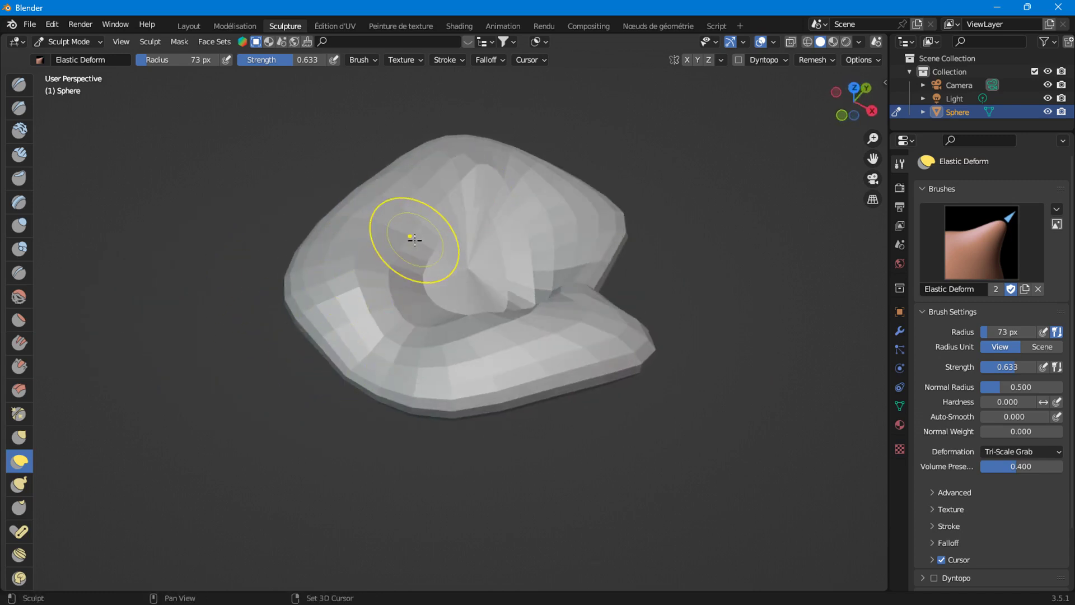
middle_click_drag(402, 242, 434, 230)
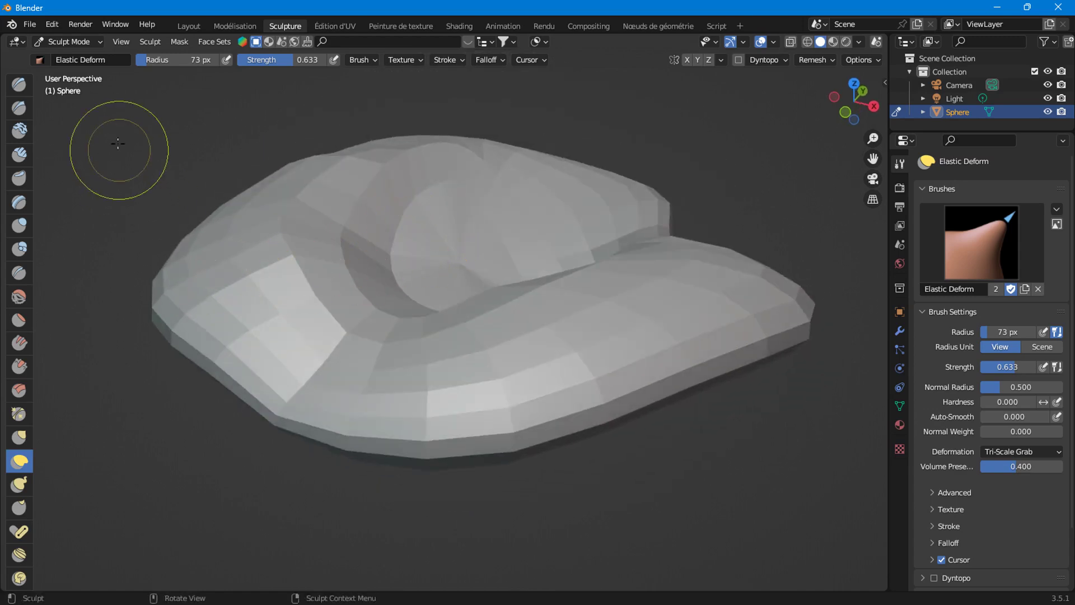
left_click(19, 296)
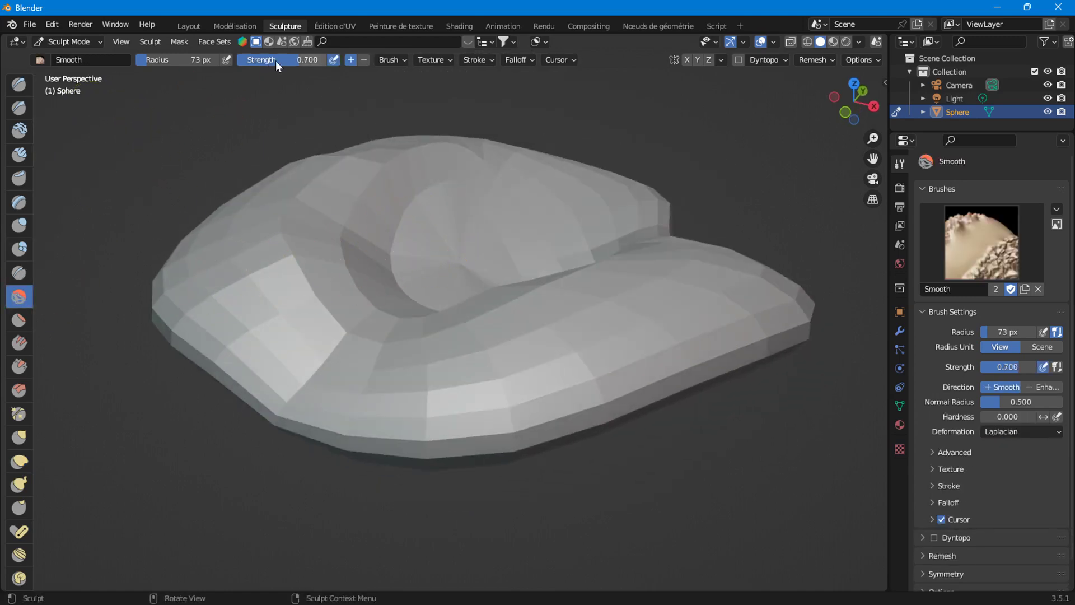
- Inspect the palm from steep and low angles, then reselect the Elastic Deform brush
middle_click_drag(385, 170, 379, 240)
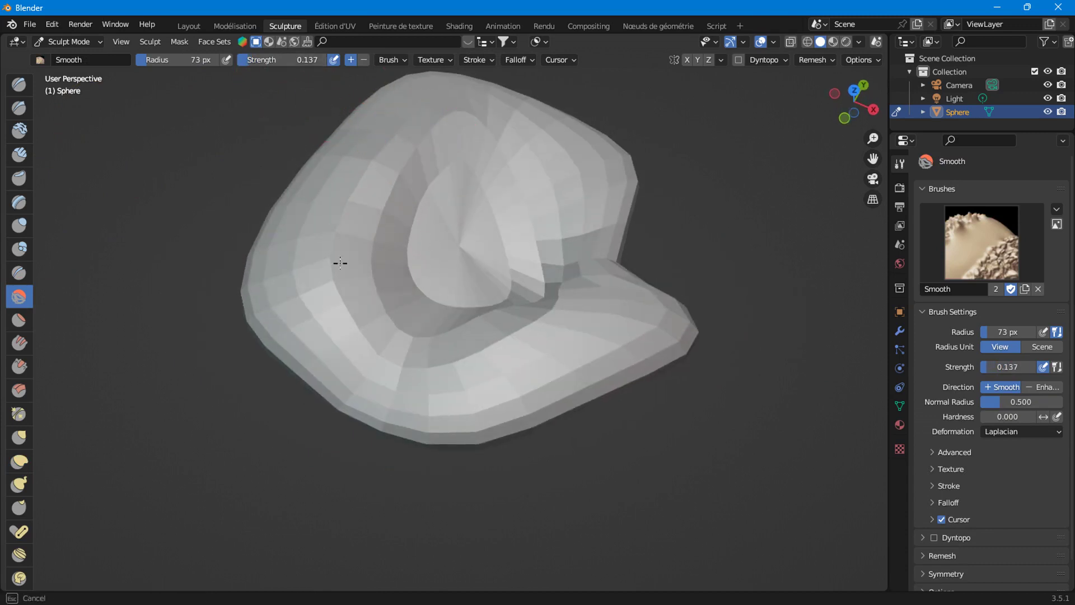
middle_click_drag(376, 280, 353, 331)
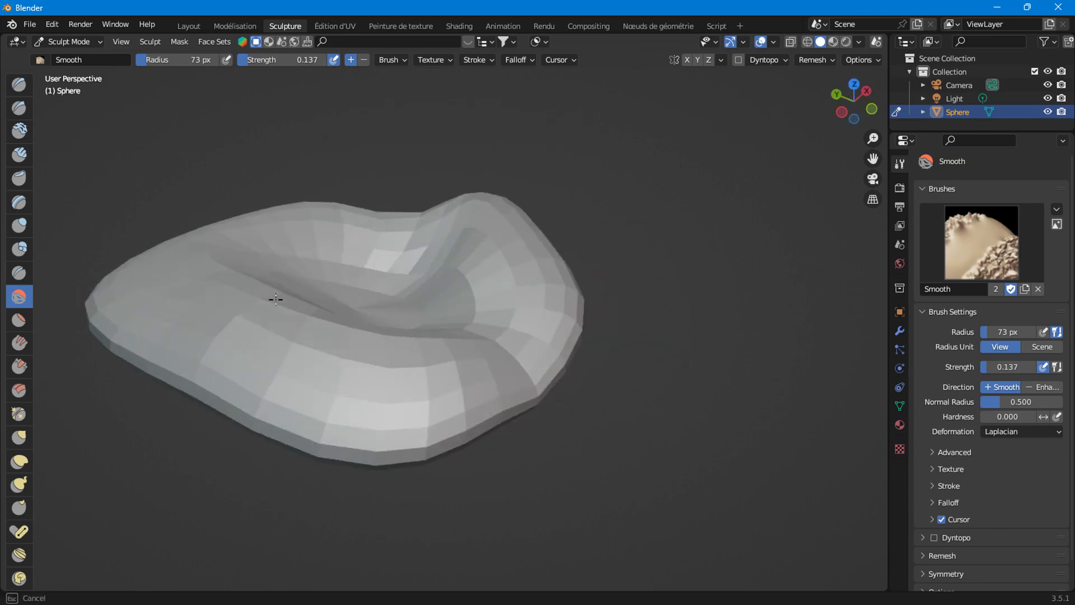
mouse_move(376, 354)
middle_mouse_down()
mouse_move(331, 391)
mouse_move(355, 355)
middle_mouse_up()
scroll(438, 206, "up", 4)
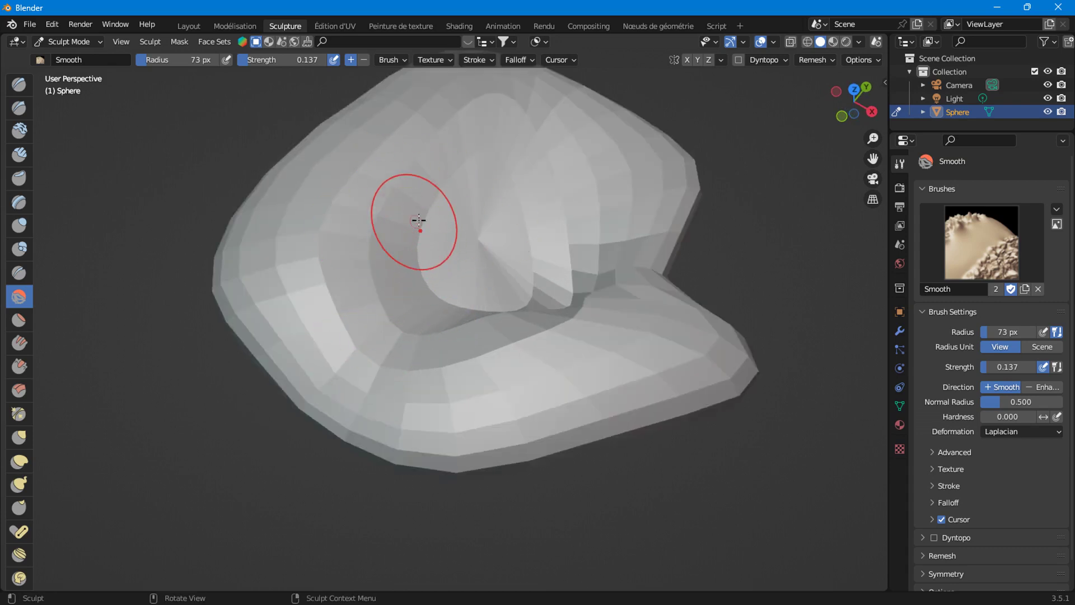
scroll(431, 221, "down", 3)
middle_click_drag(444, 223, 427, 293)
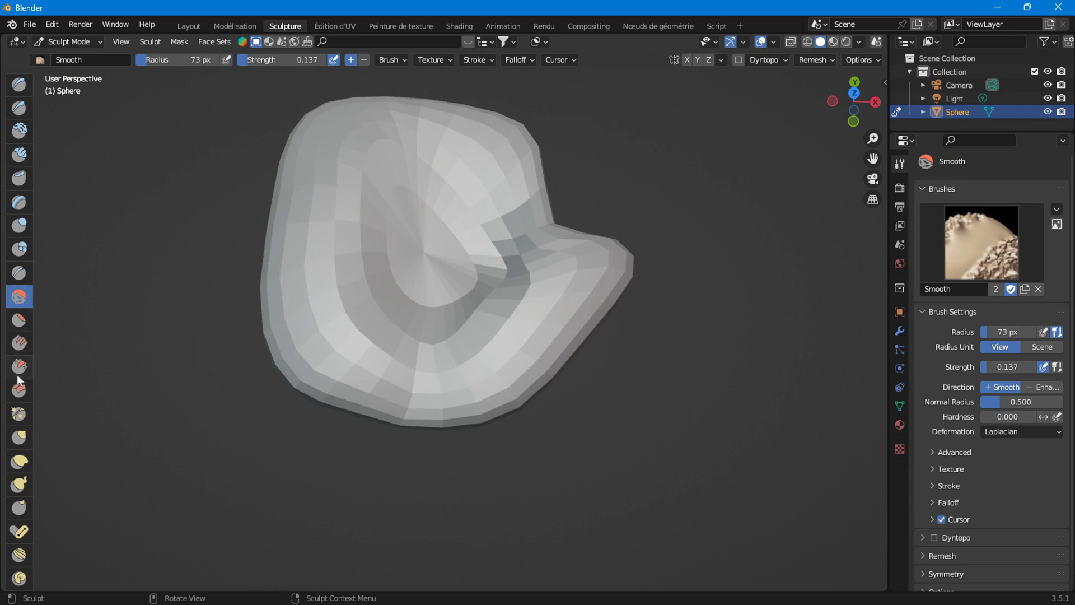
left_click(21, 469)
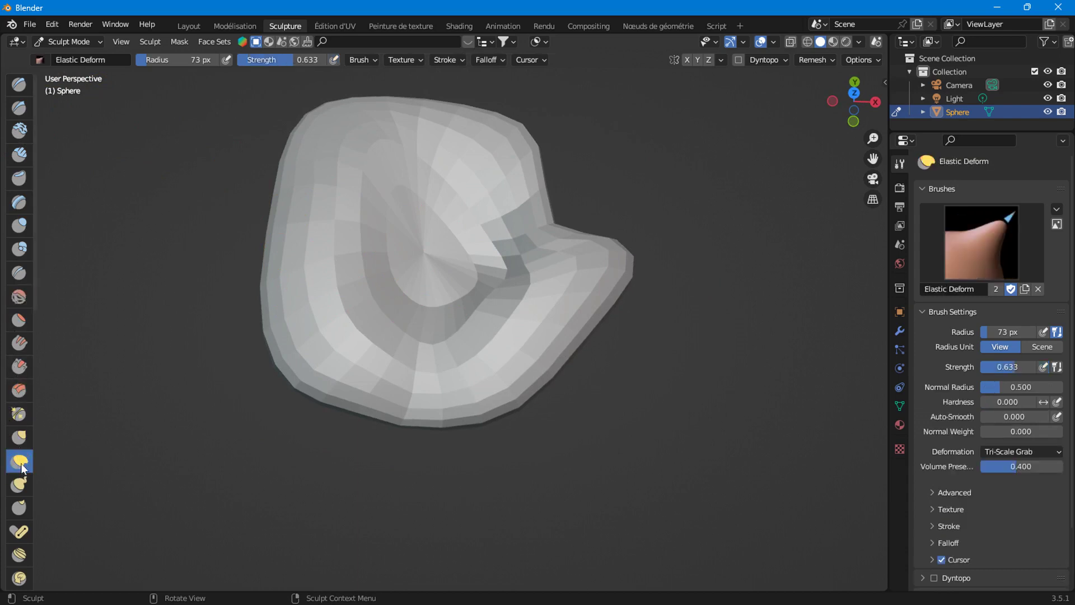
- Sculpt a vertical crease down through the hollow and try lifting the bottom edge, undoing it
mouse_move(385, 215)
left_mouse_down()
mouse_move(360, 216)
mouse_move(355, 286)
mouse_move(336, 233)
mouse_move(374, 267)
mouse_move(372, 161)
left_mouse_up()
left_click_drag(368, 258, 391, 326)
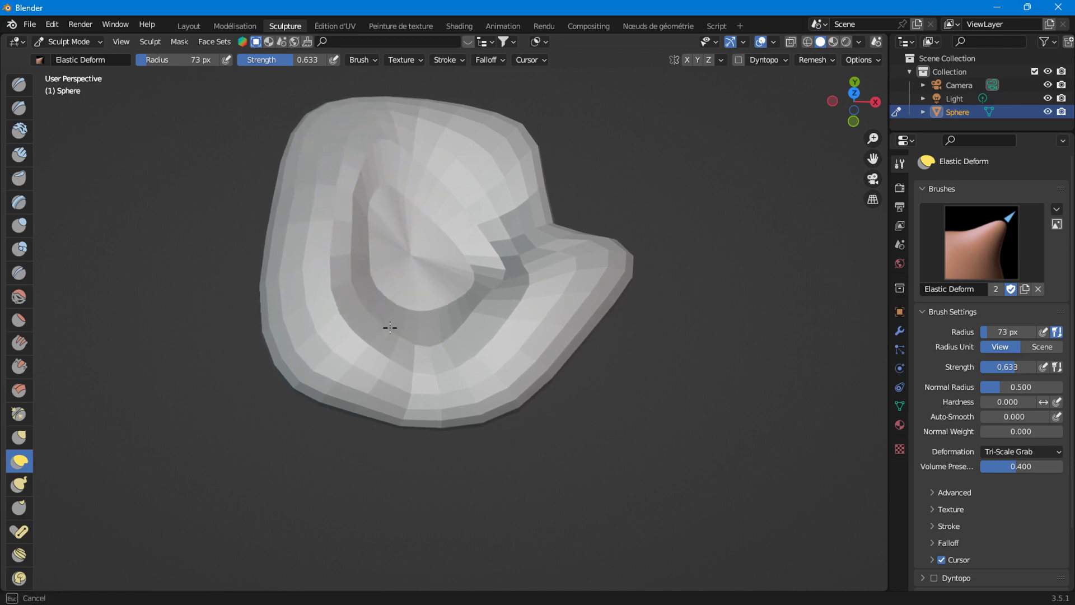
mouse_move(431, 355)
middle_mouse_down()
mouse_move(449, 281)
mouse_move(416, 350)
middle_mouse_up()
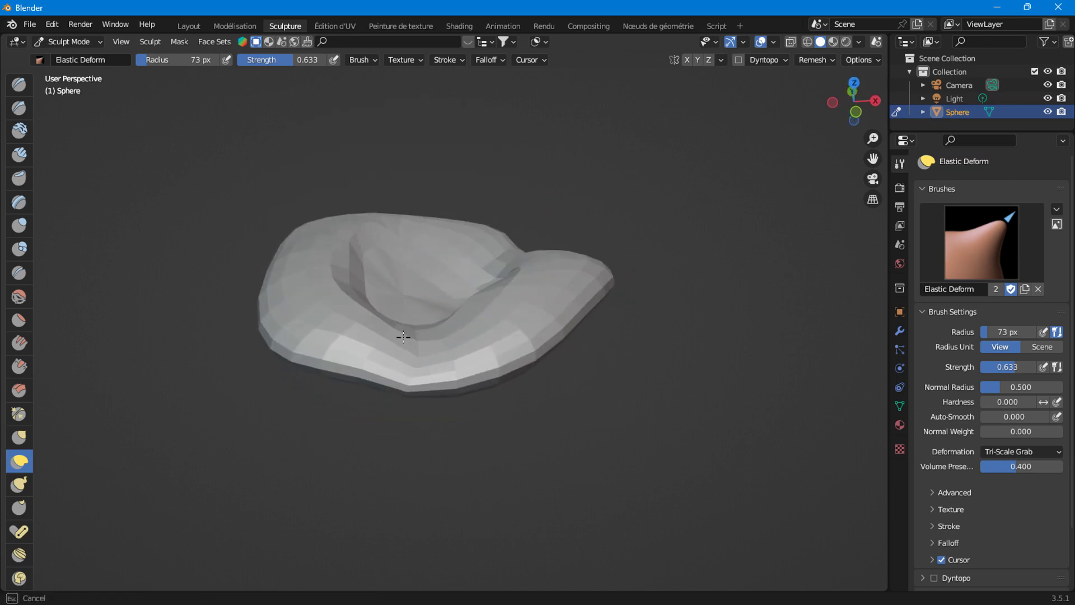
middle_click_drag(372, 312, 379, 367)
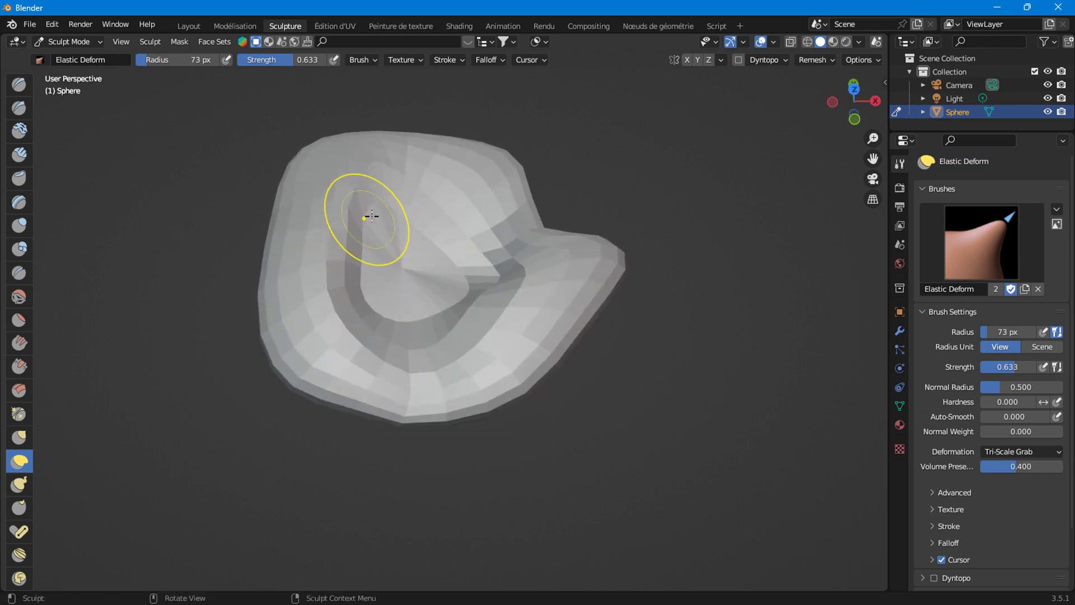
middle_click_drag(364, 211, 414, 383)
left_click_drag(413, 428, 412, 403)
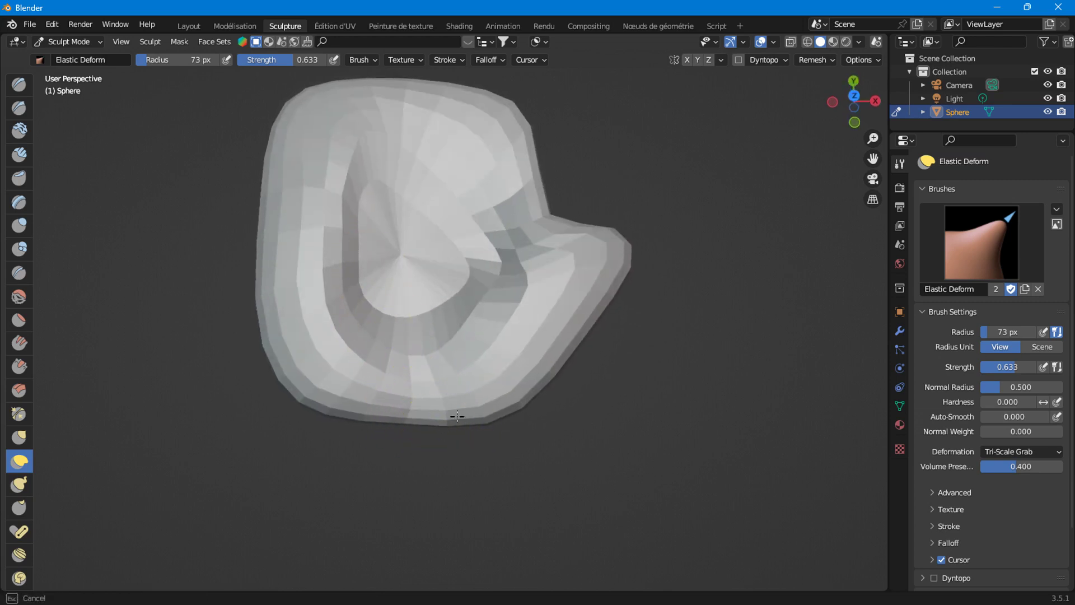
key("ctrl+z")
key("ctrl+shift+z")
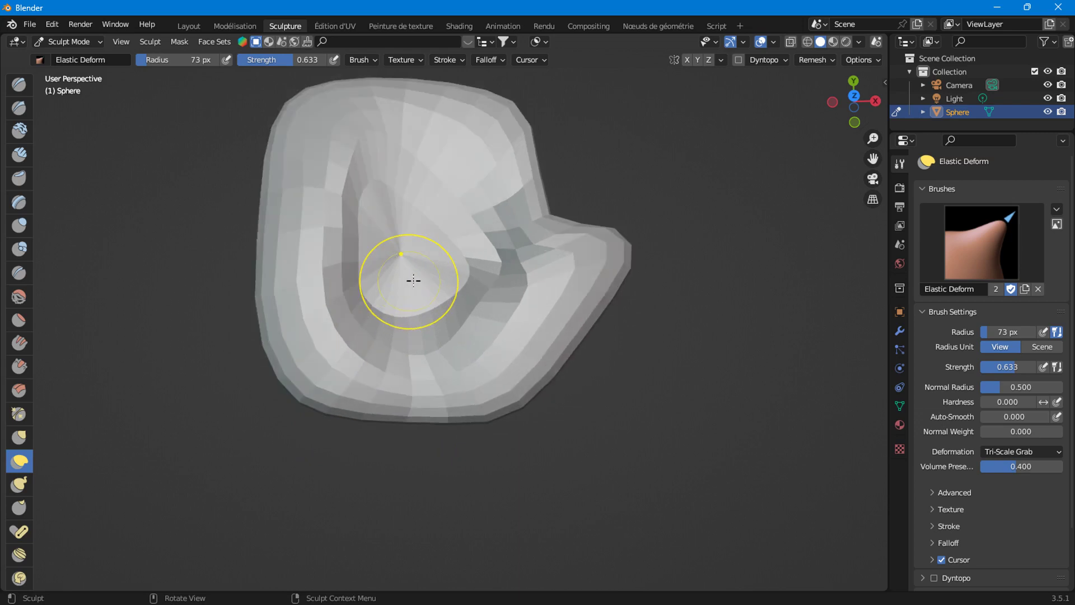
- Orbit and zoom around the mesh to inspect the hollow up close
middle_click_drag(441, 255, 450, 285)
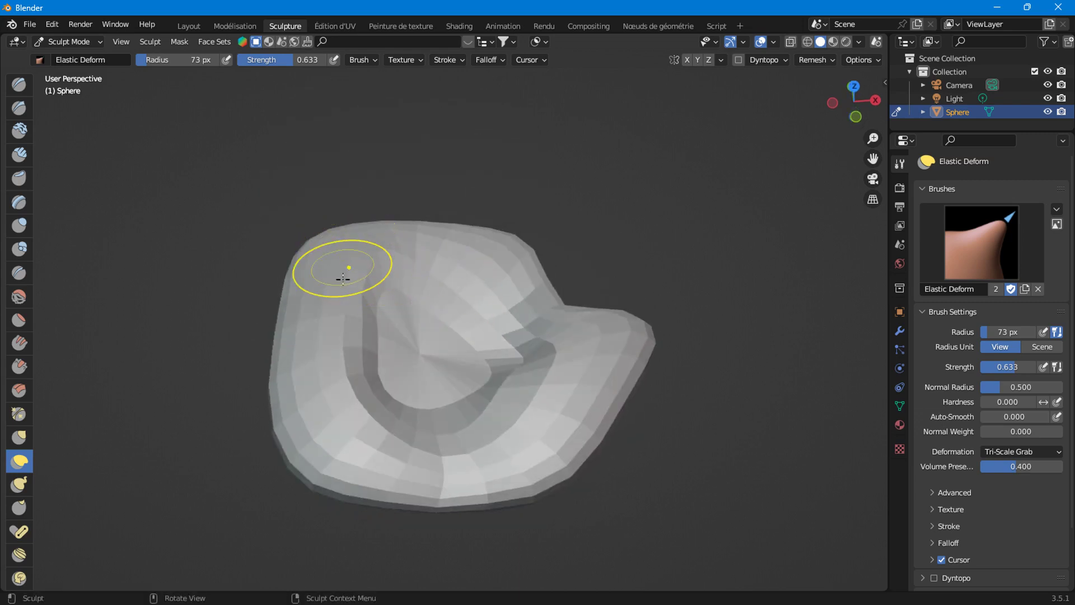
scroll(451, 267, "up", 3)
middle_click_drag(442, 264, 408, 252)
mouse_move(473, 259)
middle_mouse_down()
mouse_move(408, 351)
mouse_move(433, 329)
mouse_move(531, 334)
mouse_move(492, 233)
middle_mouse_up()
scroll(545, 363, "up", 3)
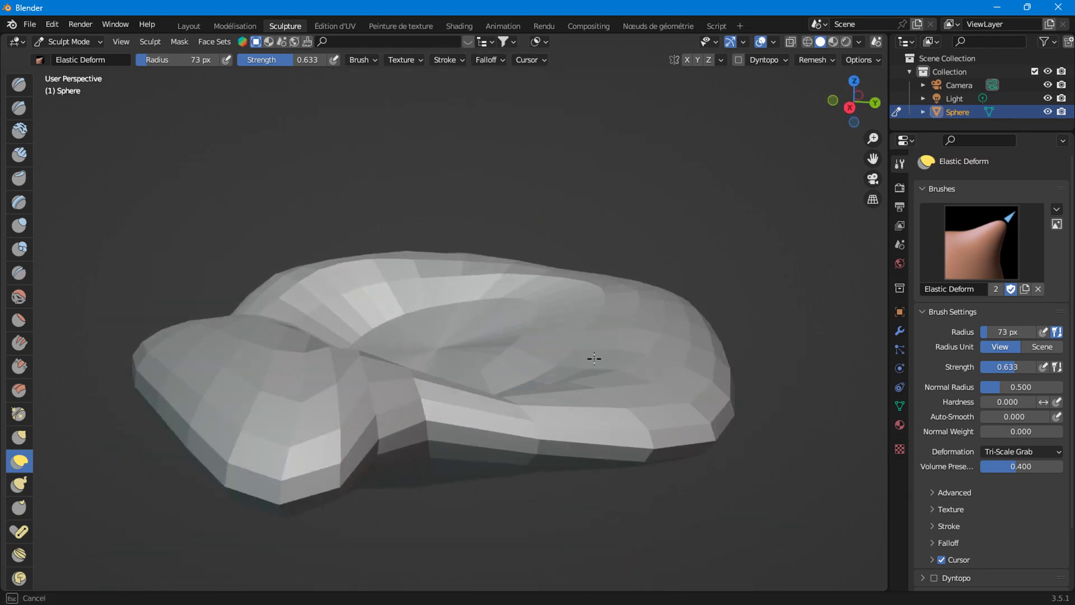
mouse_move(595, 360)
middle_mouse_down()
mouse_move(566, 360)
mouse_move(615, 343)
mouse_move(335, 447)
mouse_move(425, 414)
middle_mouse_up()
scroll(511, 384, "down", 2)
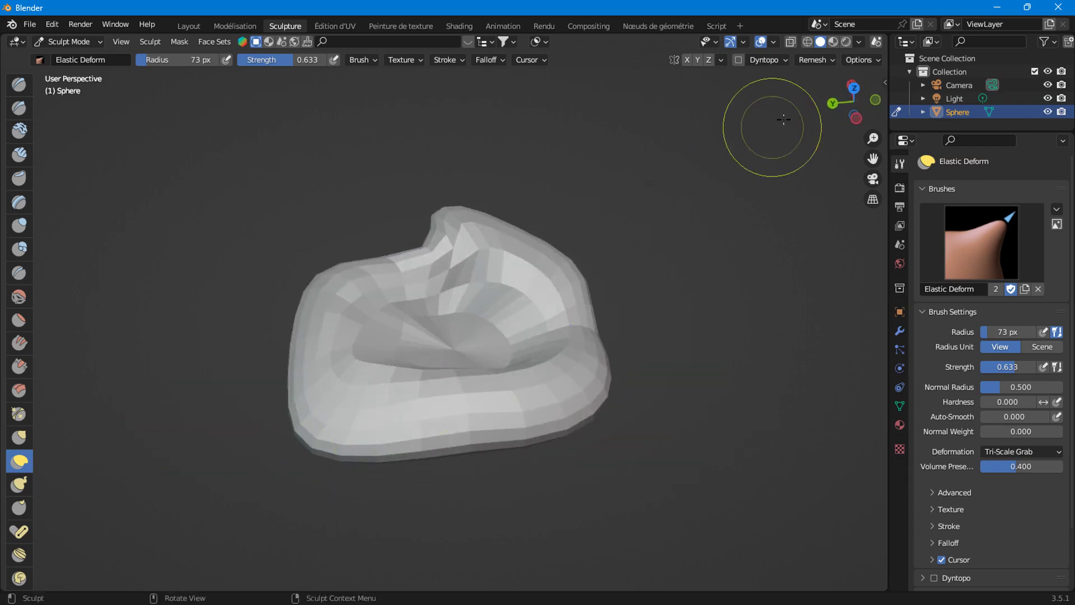
- In Top view, pull the hollow's upper and upper-left rim into shape, then pick the Smooth brush
left_click(853, 89)
scroll(444, 205, "up", 3)
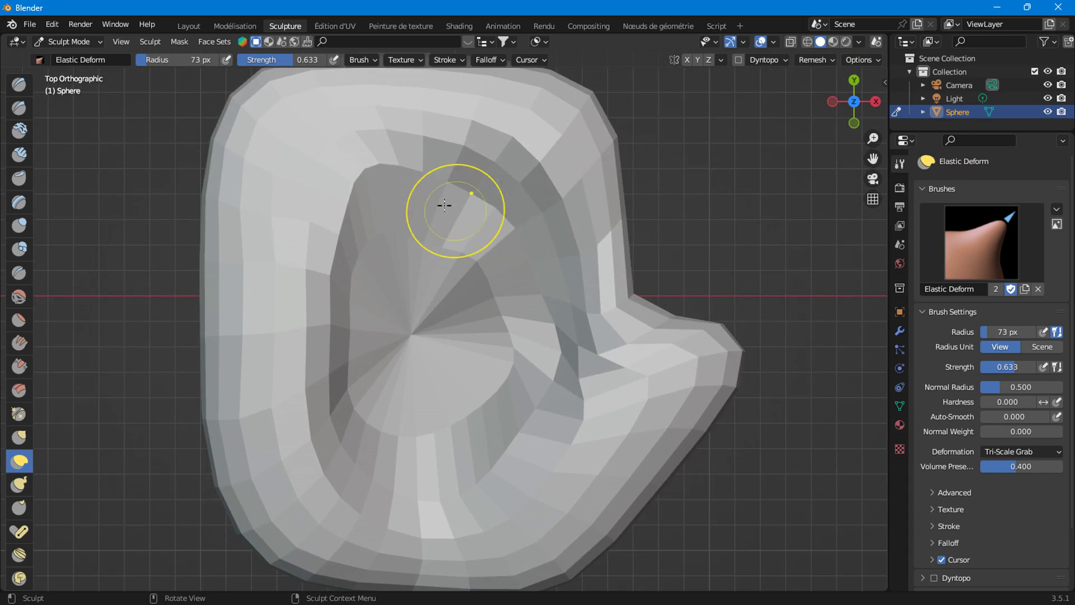
left_click_drag(562, 313, 504, 216)
mouse_move(451, 247)
left_mouse_down()
mouse_move(377, 231)
mouse_move(432, 224)
mouse_move(537, 305)
mouse_move(506, 351)
mouse_move(490, 307)
mouse_move(438, 275)
mouse_move(355, 180)
left_mouse_up()
mouse_move(468, 324)
left_mouse_down()
mouse_move(492, 336)
mouse_move(368, 209)
mouse_move(460, 232)
left_mouse_up()
scroll(494, 268, "down", 2)
mouse_move(493, 268)
middle_mouse_down()
mouse_move(503, 175)
mouse_move(467, 310)
middle_mouse_up()
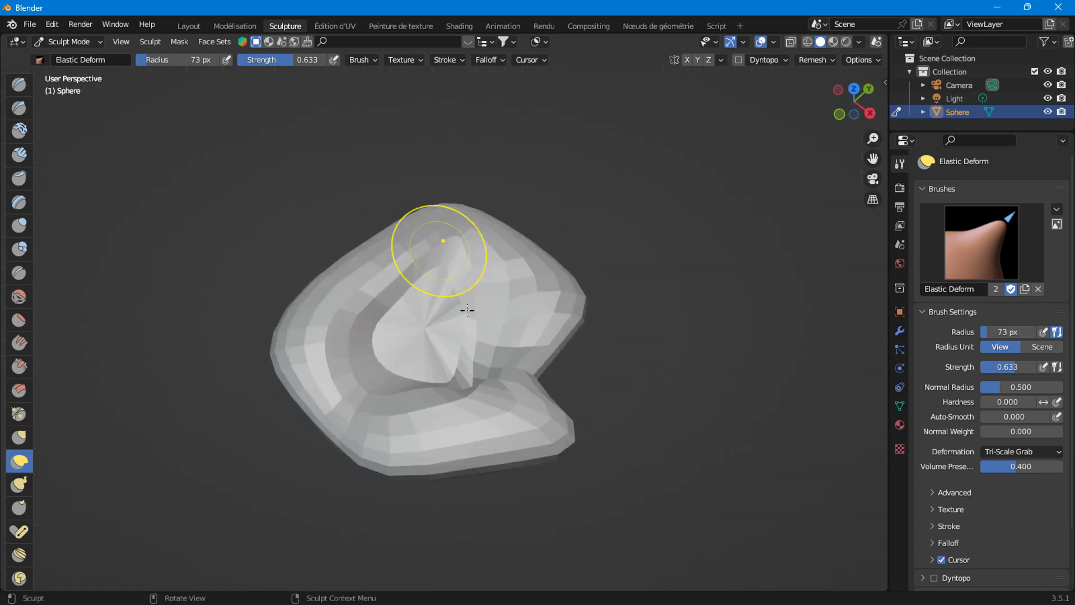
scroll(492, 312, "up", 3)
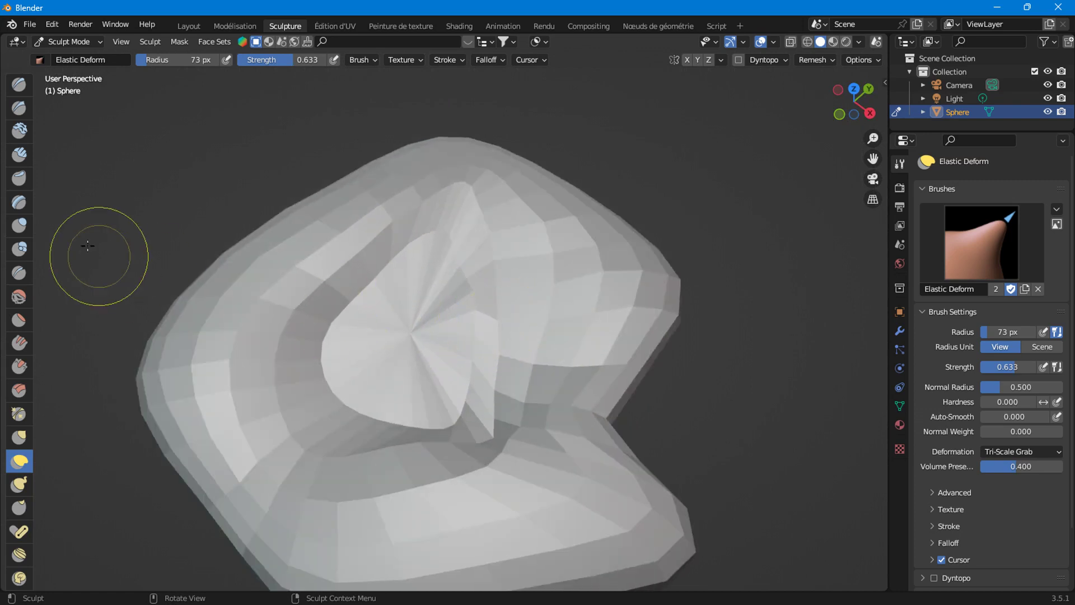
left_click(19, 203)
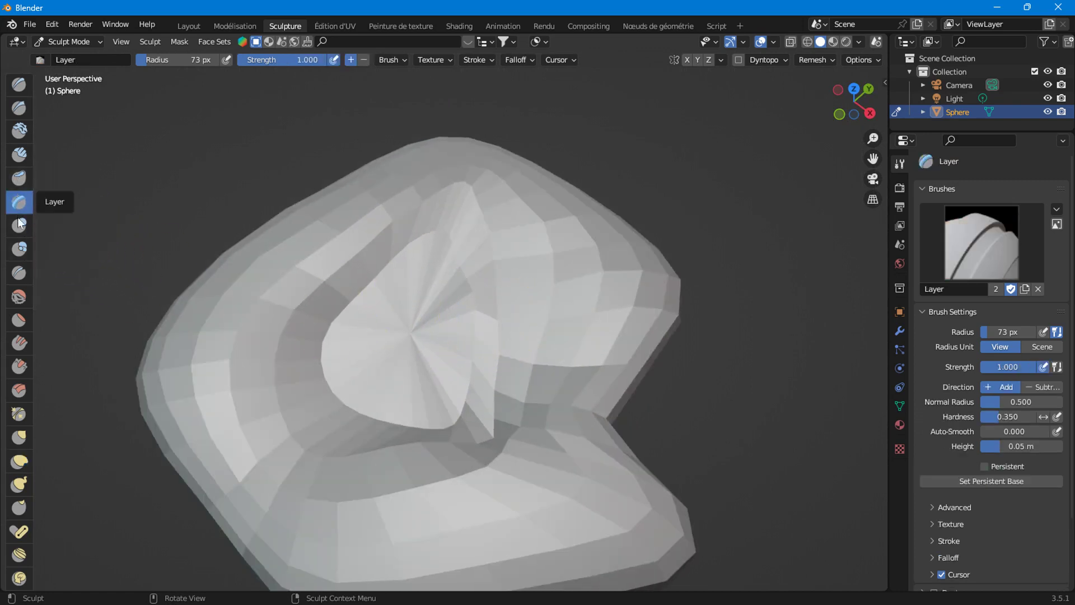
left_click(18, 296)
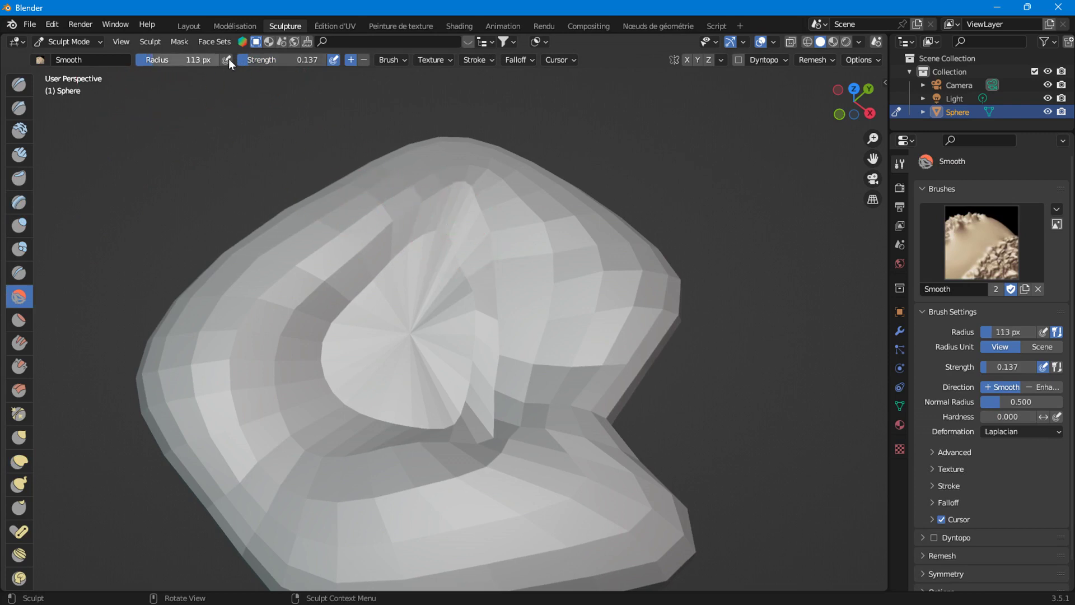
- Smooth the surface around the palm mesh's centre
left_click_drag(528, 275, 498, 363)
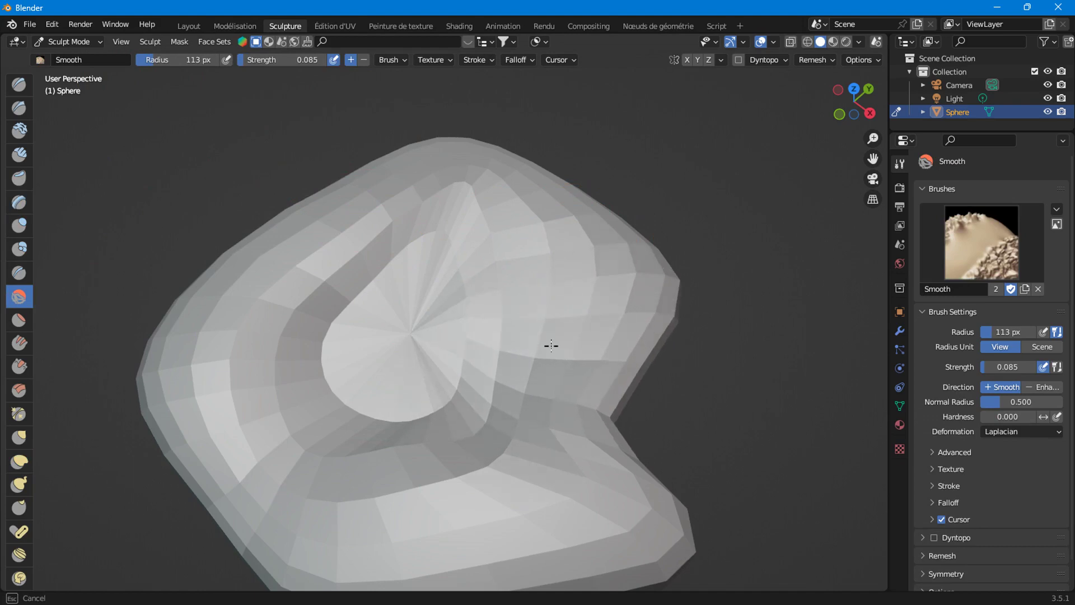
middle_click_drag(551, 346, 420, 373)
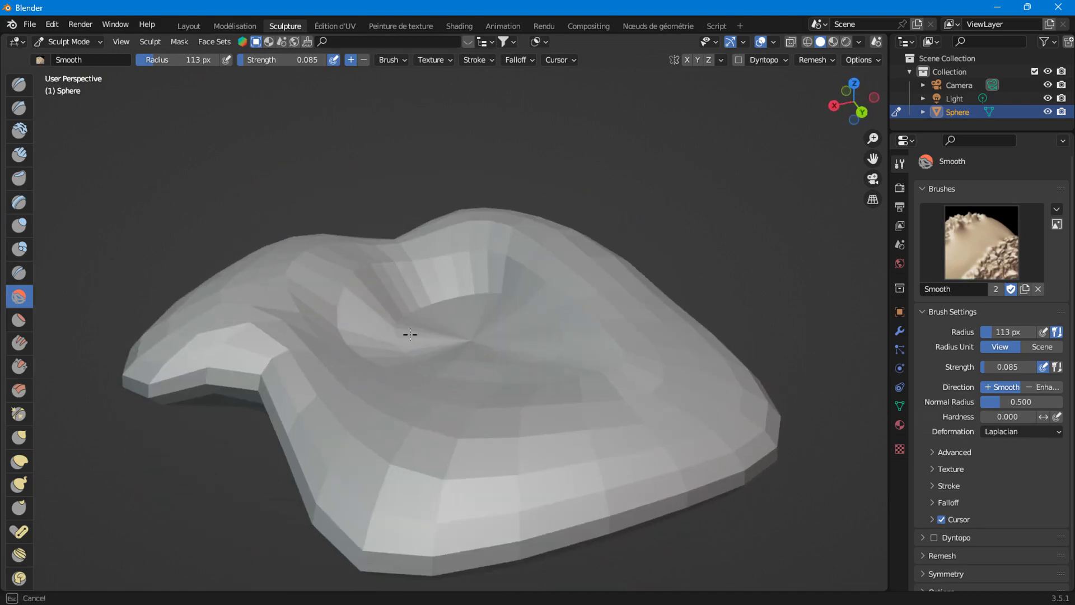
scroll(392, 352, "up", 2)
scroll(372, 343, "up", 2)
scroll(413, 338, "down", 5)
mouse_move(396, 375)
middle_mouse_down()
mouse_move(415, 442)
mouse_move(421, 392)
middle_mouse_up()
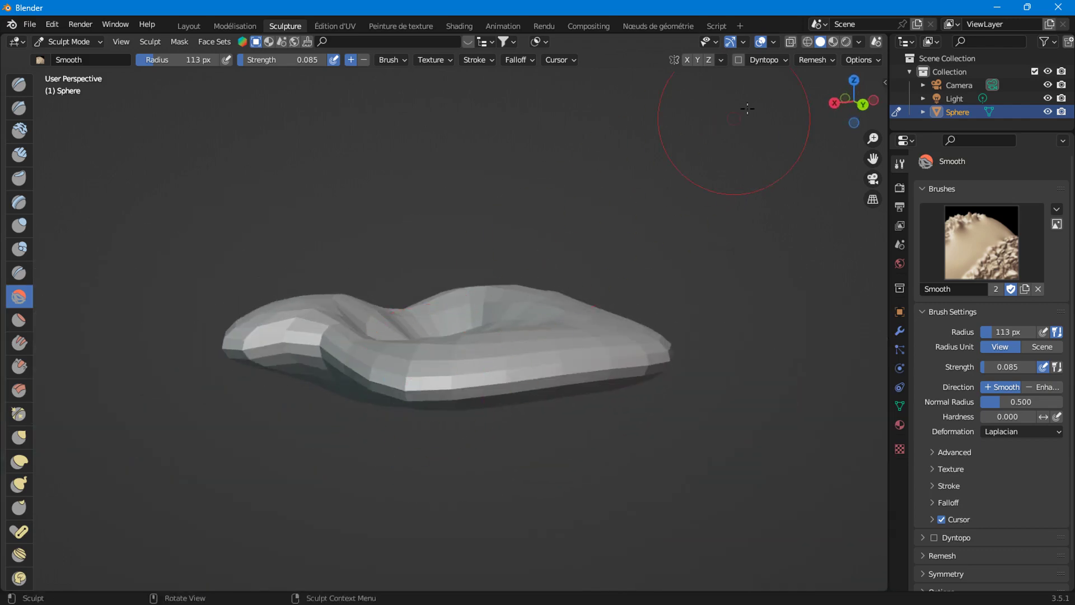
- Smooth the mesh's top surface in Back Orthographic view, then reselect Elastic Deform
left_click(862, 105)
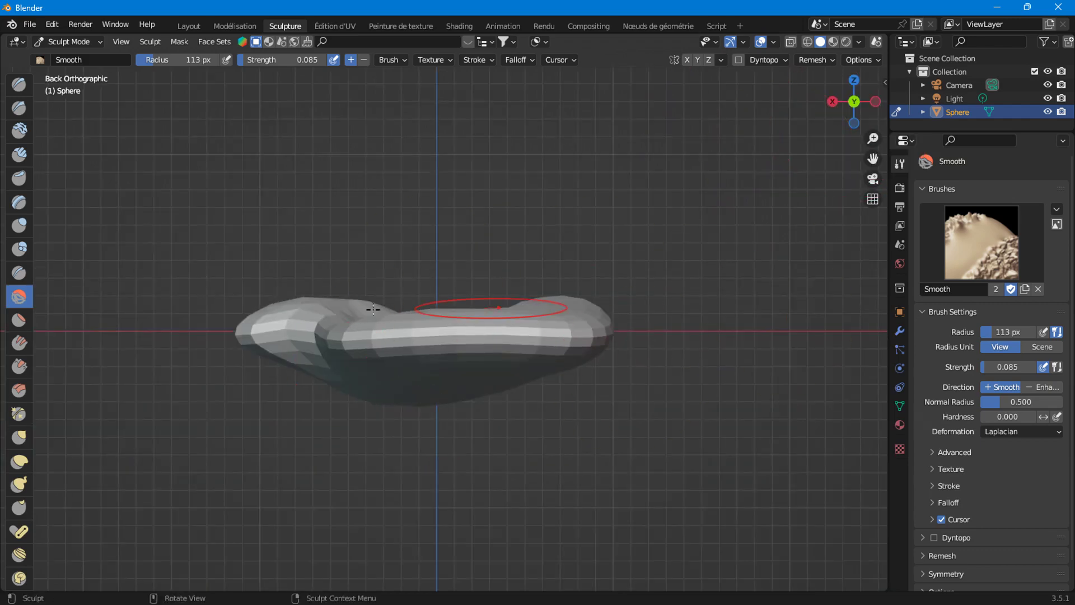
mouse_move(422, 313)
left_mouse_down()
mouse_move(391, 343)
mouse_move(559, 343)
left_mouse_up()
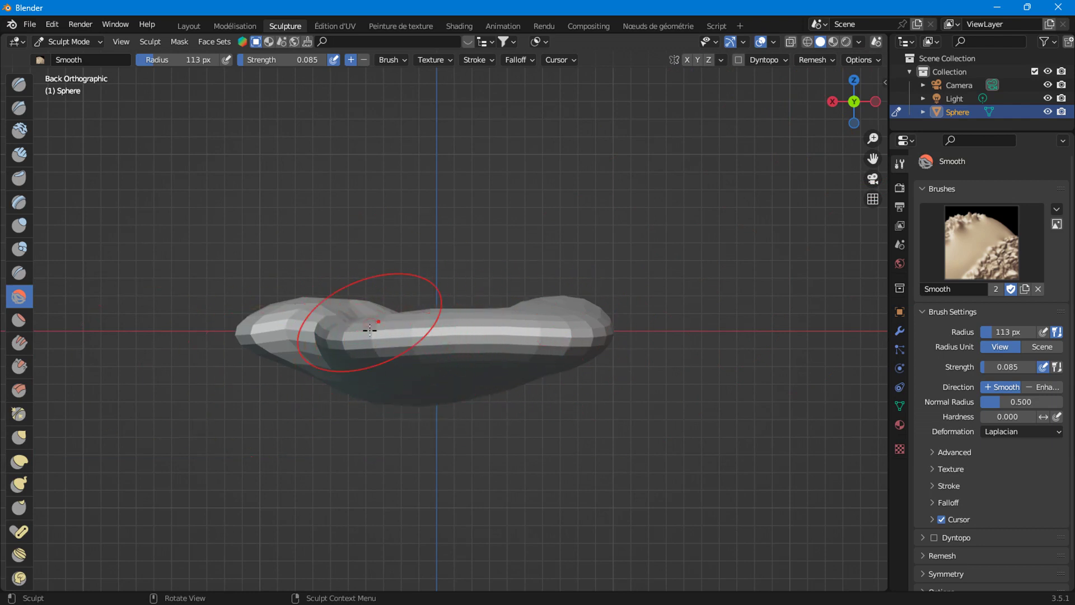
middle_click_drag(478, 350, 435, 423)
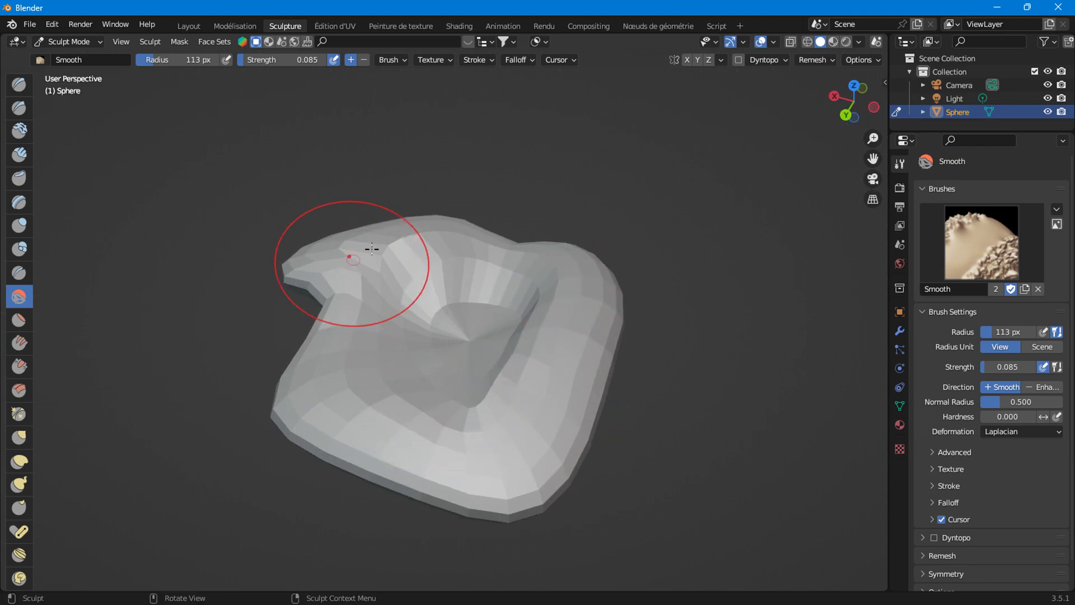
middle_click_drag(407, 352, 432, 361)
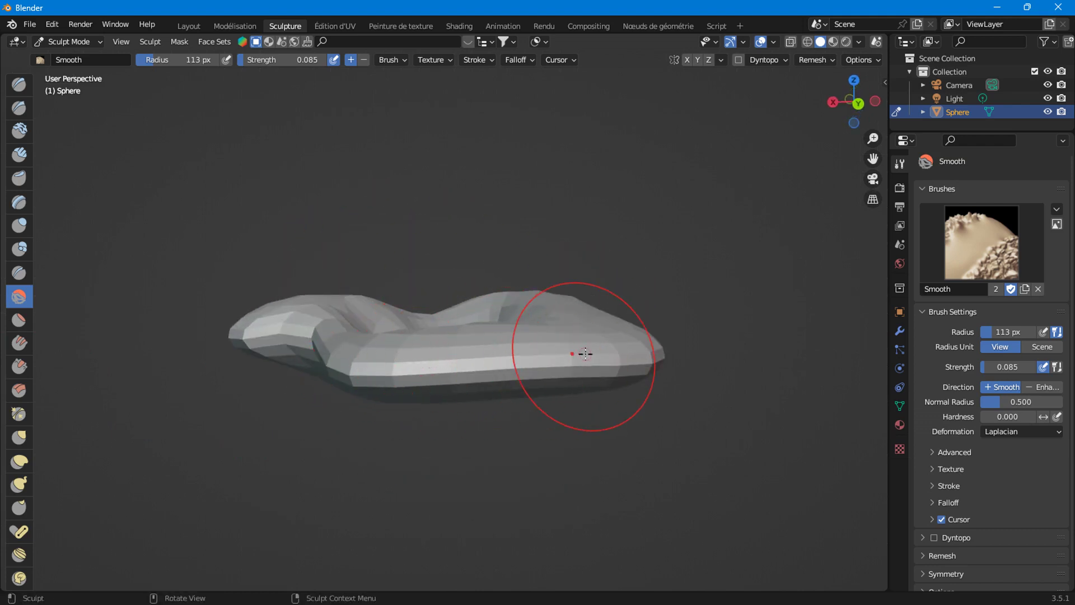
middle_click_drag(555, 419, 560, 412)
left_click(857, 101)
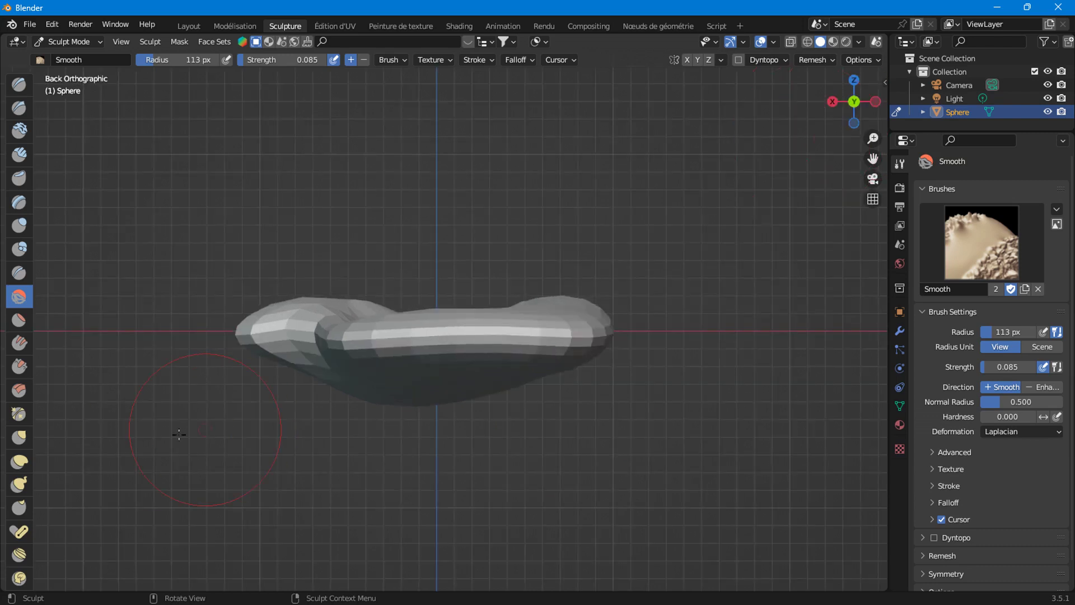
left_click(19, 461)
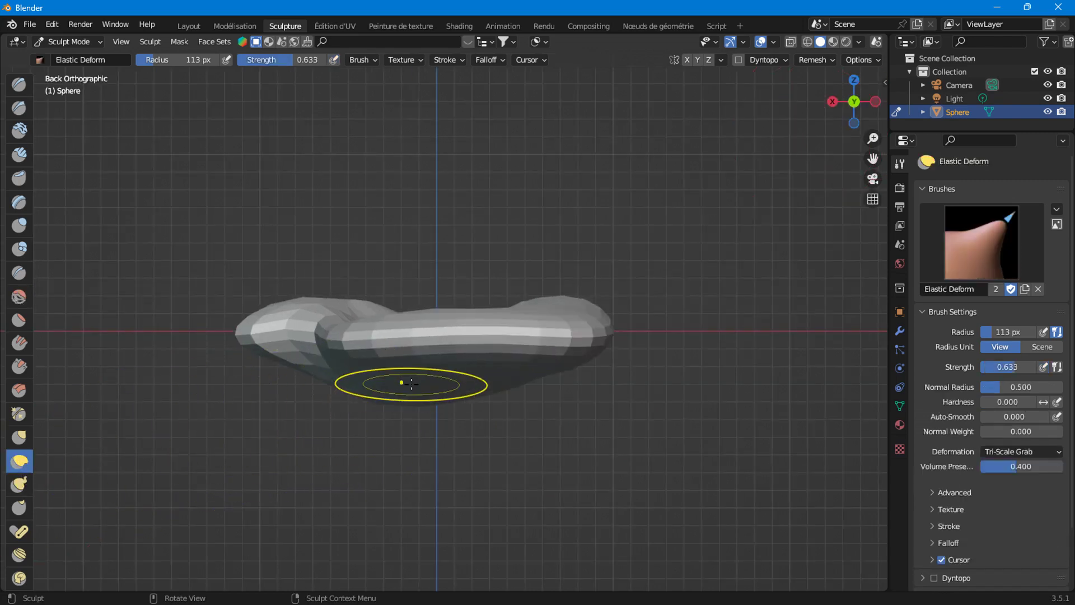
- Pull the palm's lower and lower-right edges, then tug its top edge in Top view
mouse_move(447, 391)
left_mouse_down()
mouse_move(423, 366)
mouse_move(446, 344)
left_mouse_up()
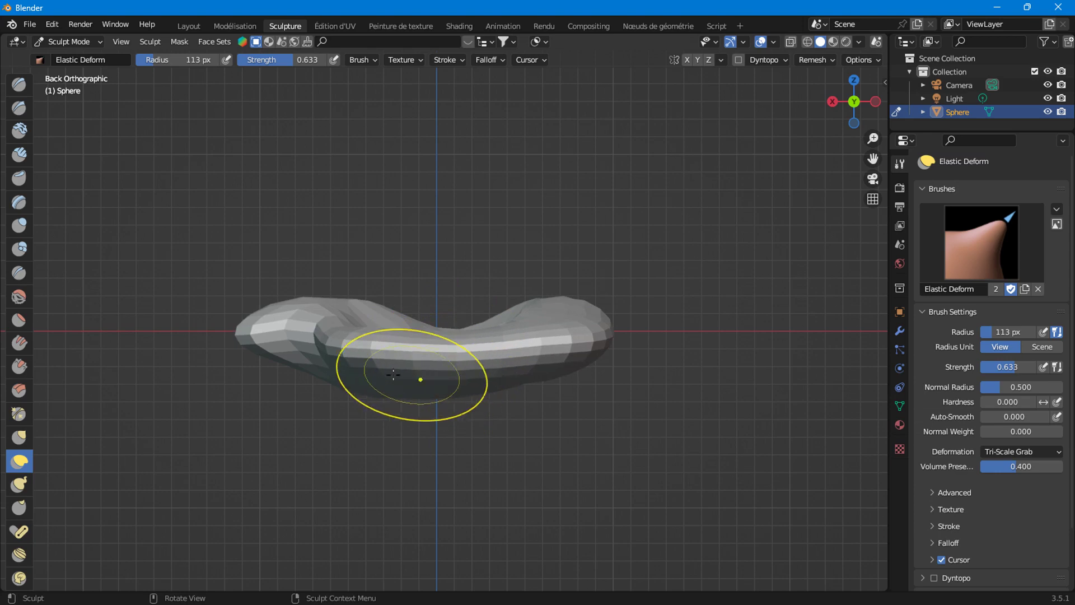
left_click_drag(544, 371, 527, 384)
left_click_drag(440, 378, 443, 375)
left_click(854, 80)
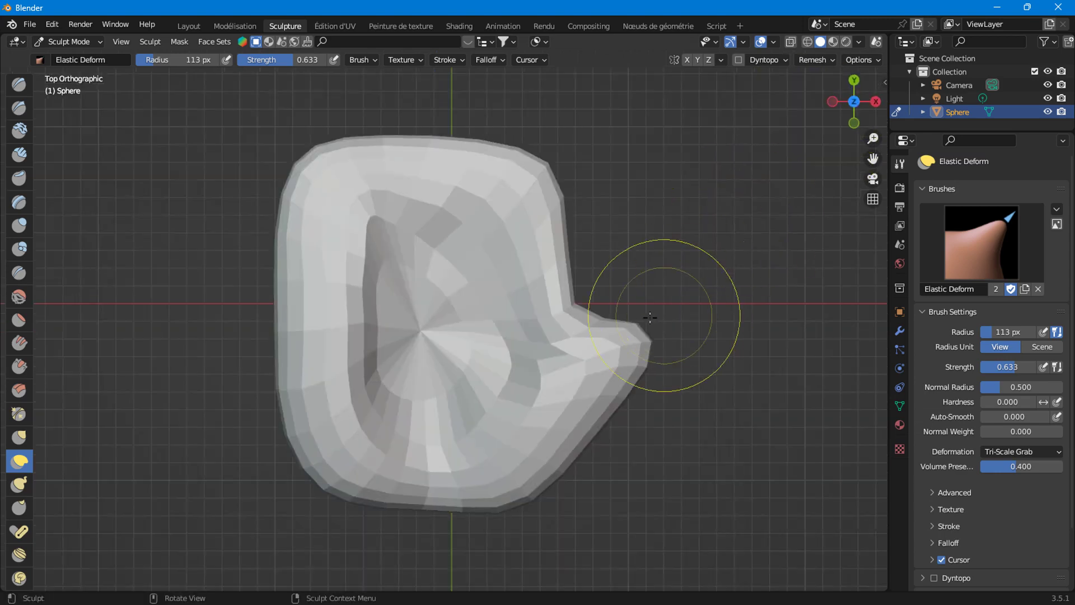
left_click_drag(396, 157, 422, 148)
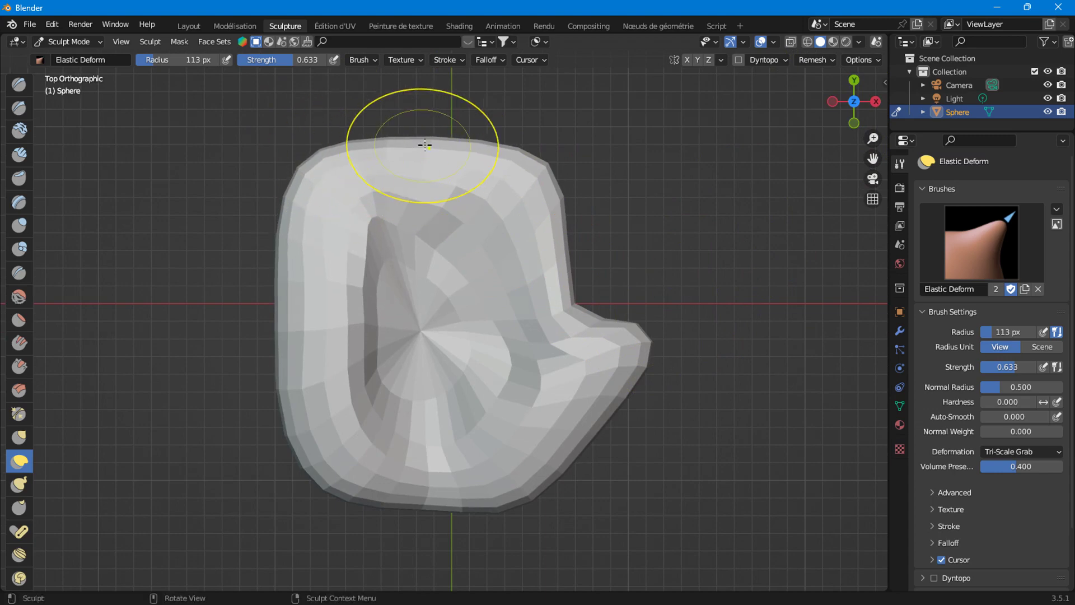
- Orbit around the sculpted palm to inspect it, then return to the Layout workspace
mouse_move(480, 240)
middle_mouse_down()
mouse_move(312, 306)
mouse_move(444, 570)
mouse_move(325, 403)
mouse_move(391, 550)
mouse_move(377, 333)
middle_mouse_up()
middle_click_drag(365, 267, 372, 272)
mouse_move(305, 348)
middle_mouse_down()
mouse_move(338, 403)
mouse_move(471, 419)
mouse_move(557, 396)
mouse_move(516, 413)
middle_mouse_up()
mouse_move(478, 451)
middle_mouse_down()
mouse_move(492, 470)
mouse_move(522, 439)
mouse_move(515, 341)
middle_mouse_up()
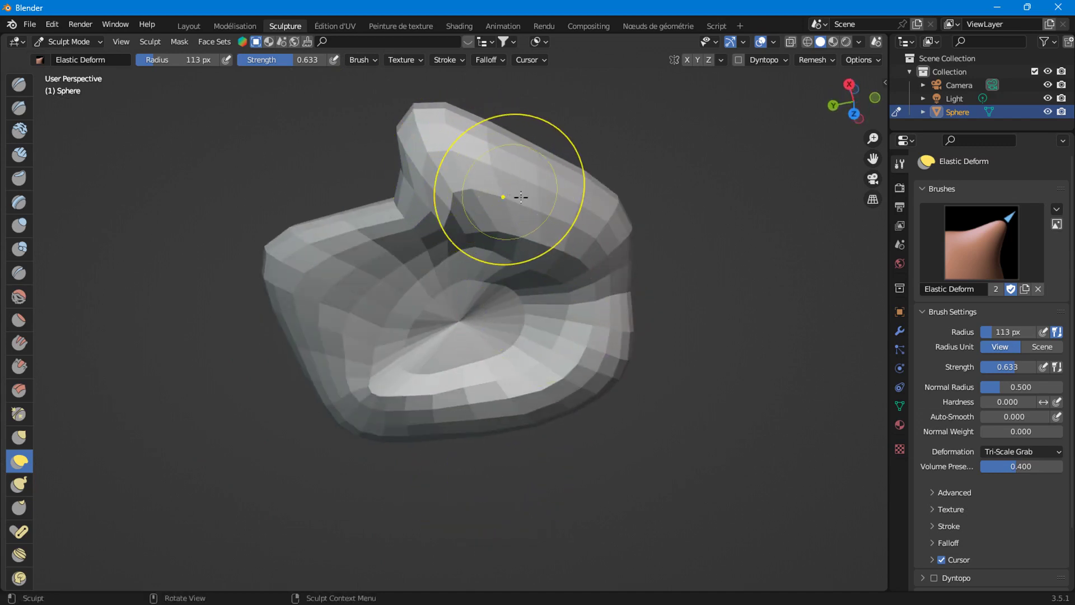
mouse_move(540, 211)
middle_mouse_down()
mouse_move(506, 384)
mouse_move(451, 425)
middle_mouse_up()
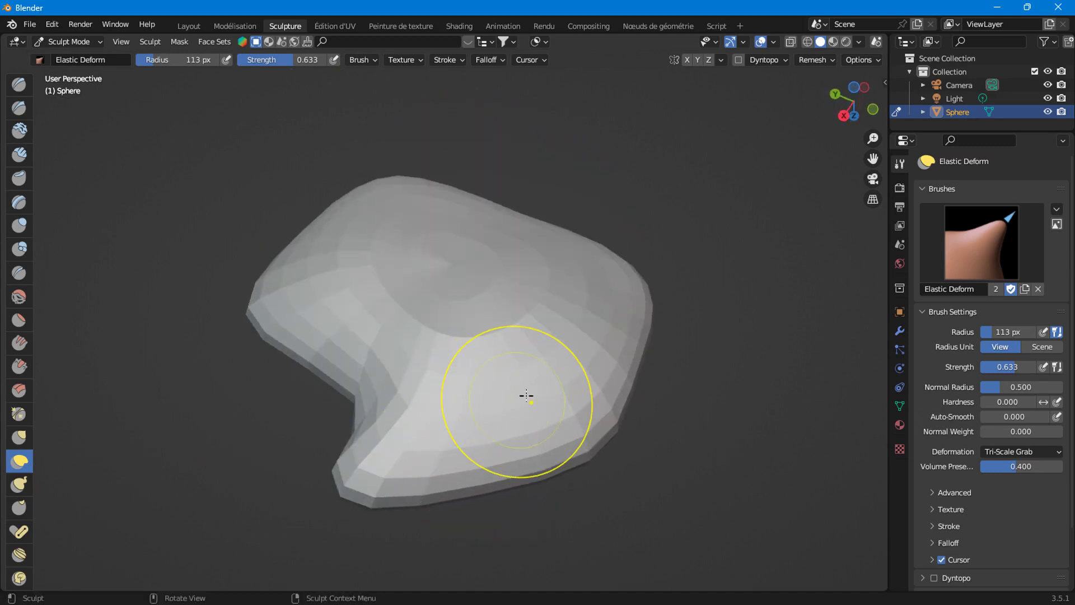
mouse_move(514, 436)
middle_mouse_down()
mouse_move(523, 403)
mouse_move(569, 388)
middle_mouse_up()
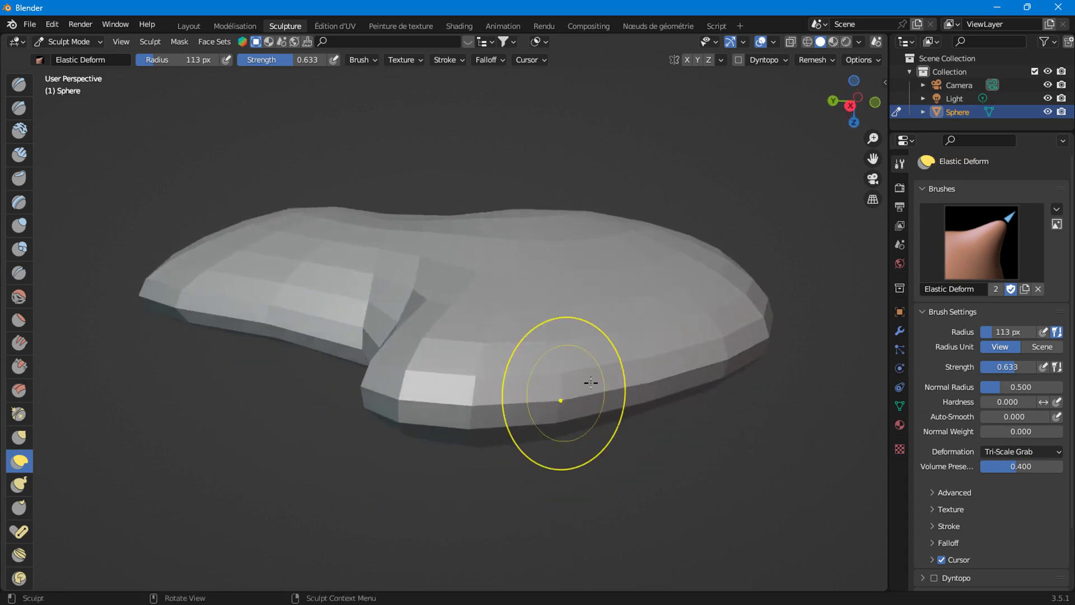
mouse_move(663, 293)
middle_mouse_down()
mouse_move(691, 300)
mouse_move(653, 312)
mouse_move(663, 401)
mouse_move(645, 348)
middle_mouse_up()
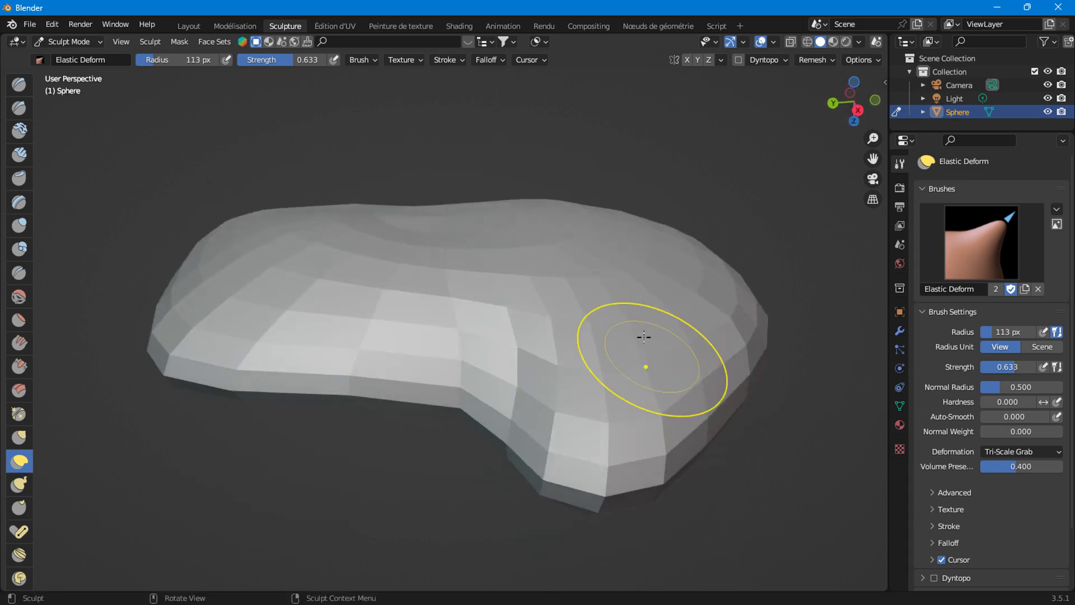
middle_click_drag(669, 400, 629, 338)
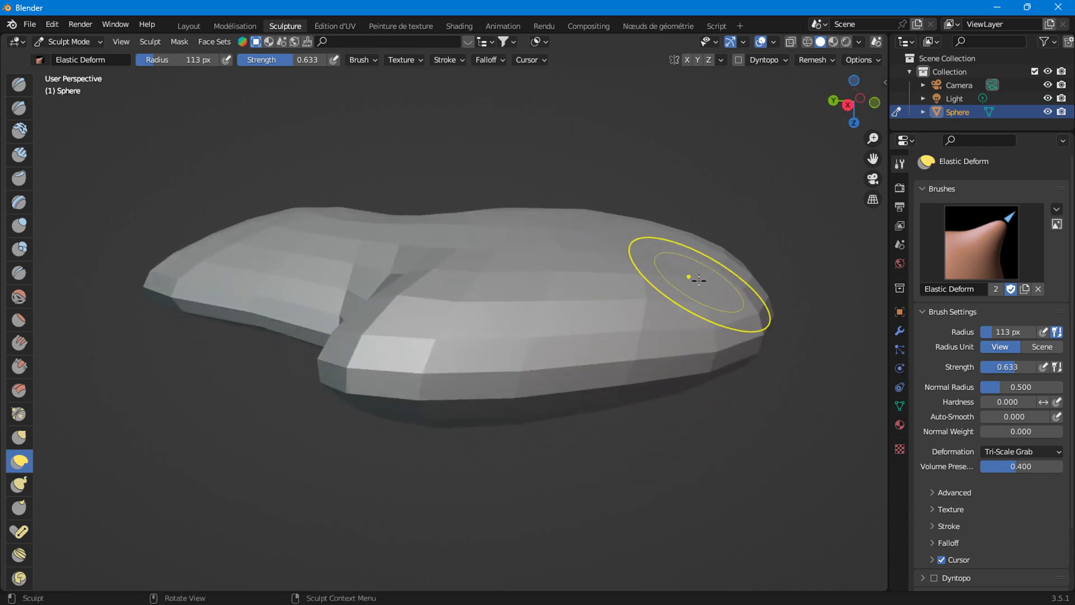
mouse_move(566, 314)
middle_mouse_down()
mouse_move(403, 293)
mouse_move(305, 387)
mouse_move(387, 321)
middle_mouse_up()
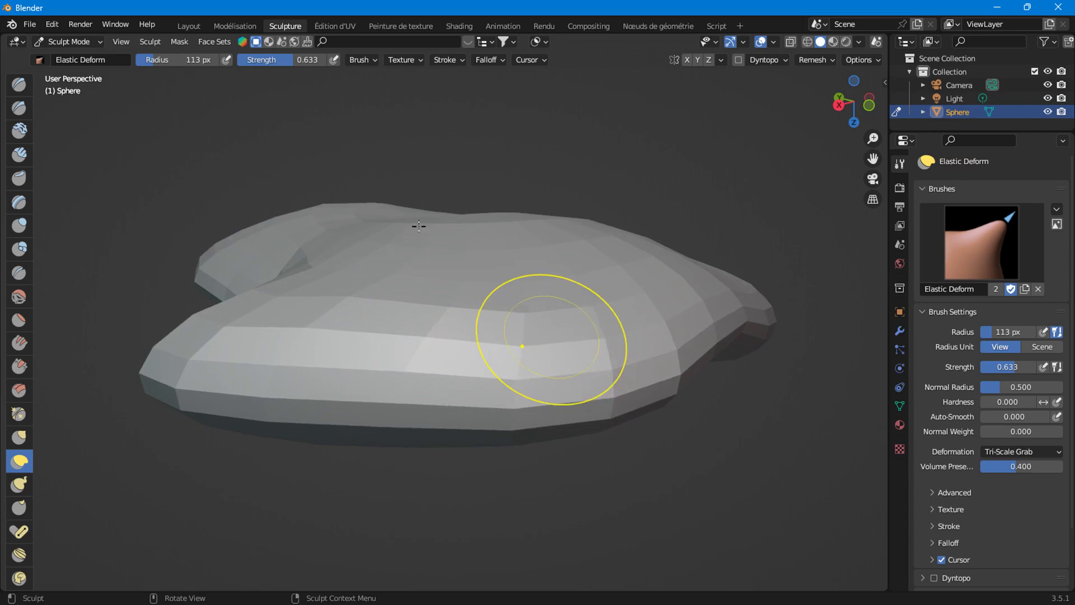
left_click(190, 25)
mouse_move(496, 424)
middle_mouse_down()
mouse_move(485, 233)
mouse_move(504, 391)
mouse_move(494, 448)
mouse_move(374, 294)
mouse_move(439, 446)
middle_mouse_up()
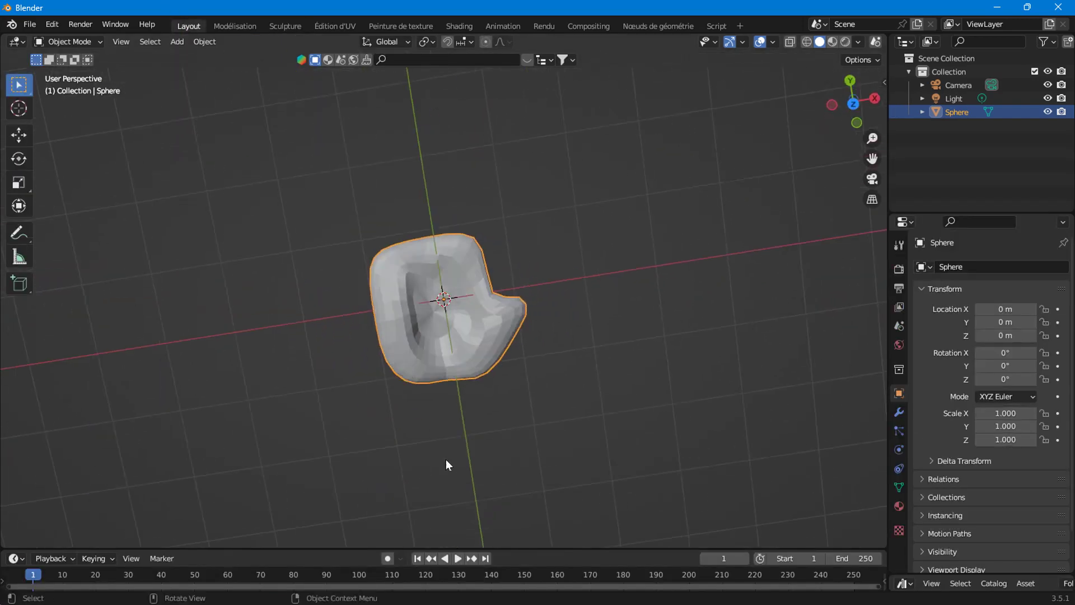
- Add a second UV Sphere and stretch it along the X axis
key("shift+a")
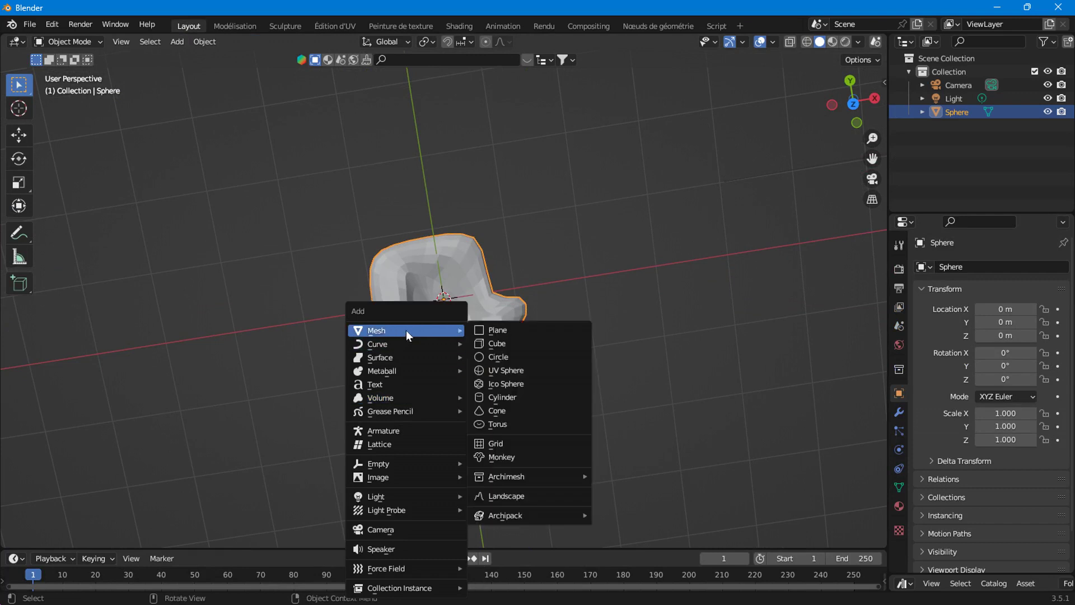
left_click(492, 370)
mouse_move(498, 384)
middle_mouse_down()
mouse_move(492, 314)
mouse_move(623, 313)
middle_mouse_up()
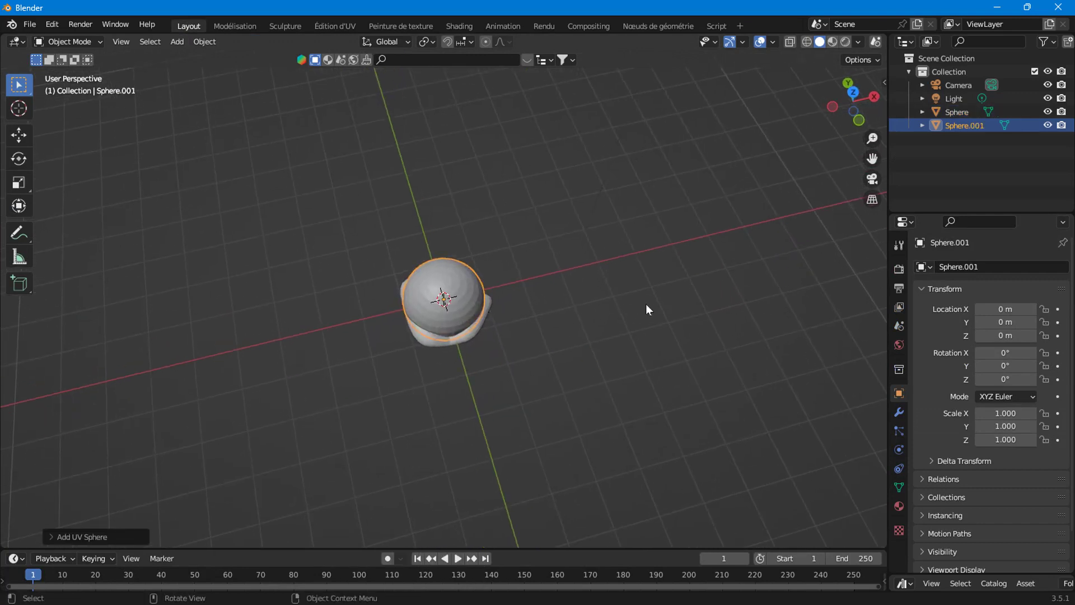
key("s")
key("x")
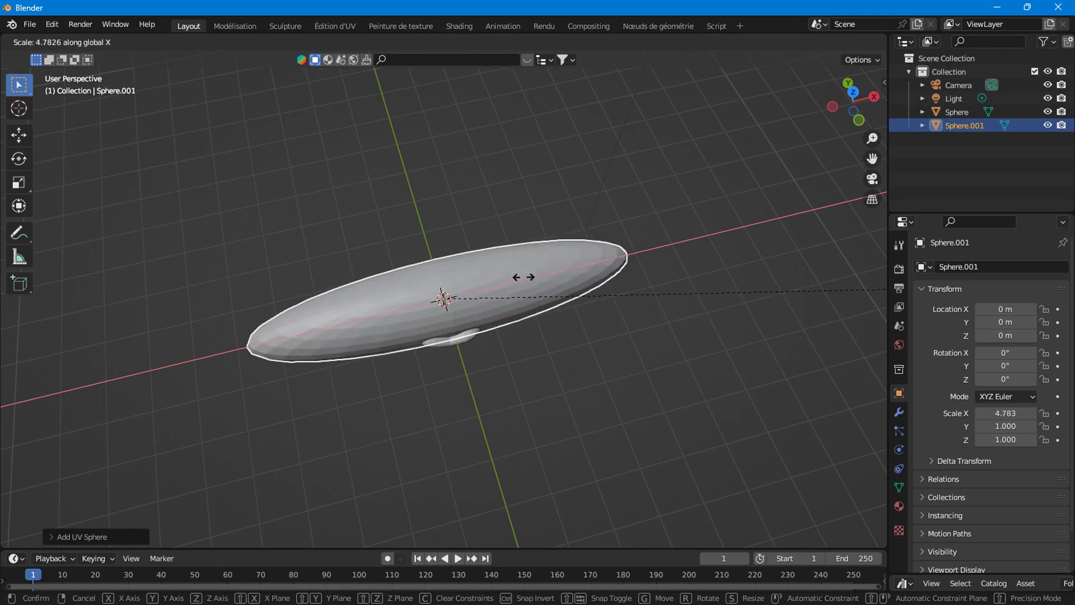
left_click(548, 281)
- Rotate the stretched sphere 90° upright, then resize and place it overlapping below the palm
left_click(852, 91)
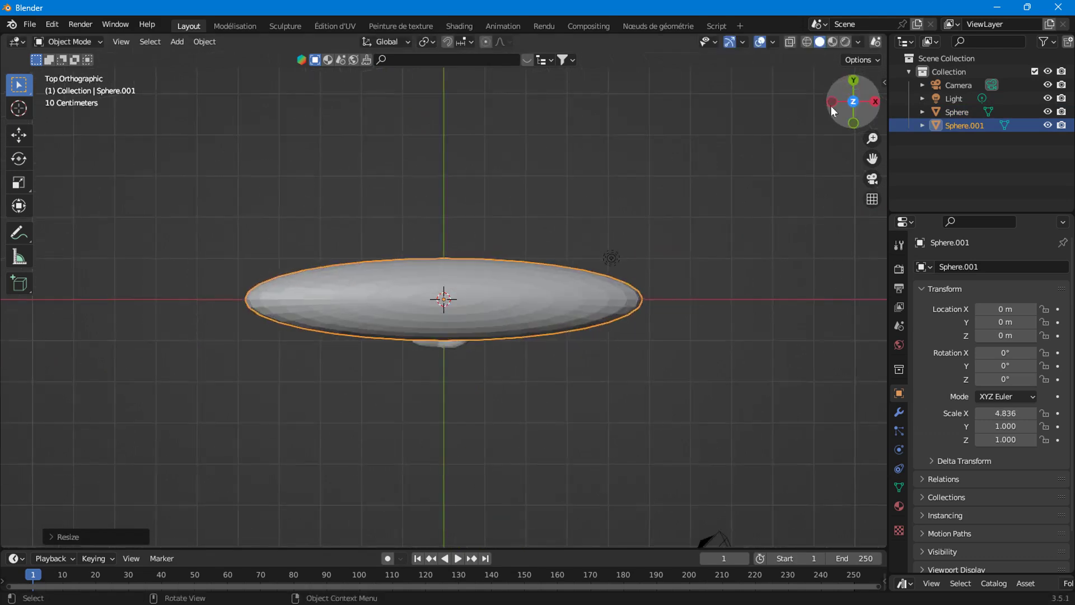
type("r")
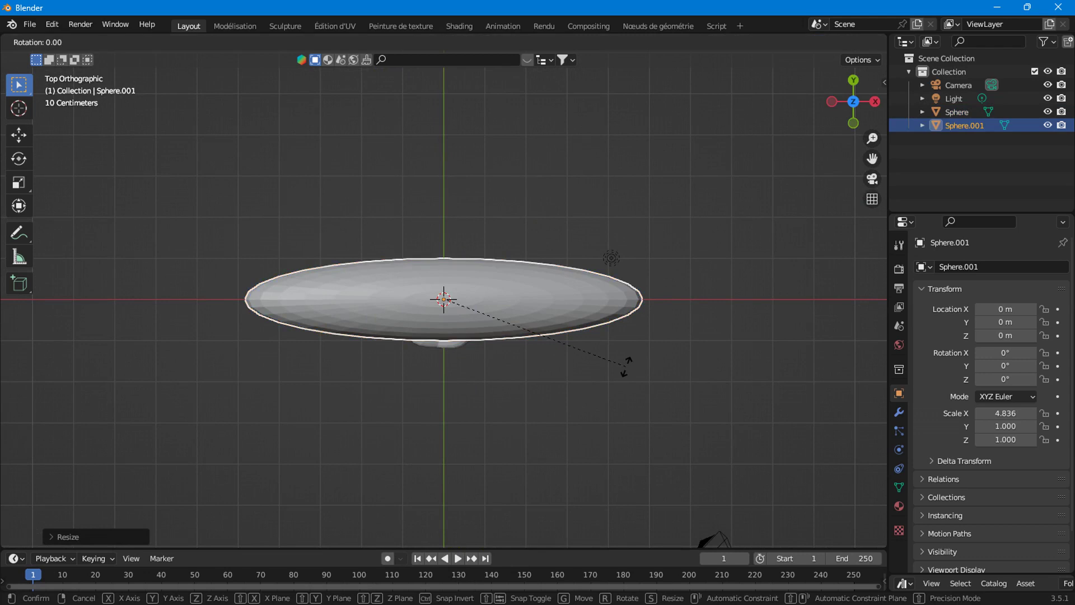
type("90")
key("Return")
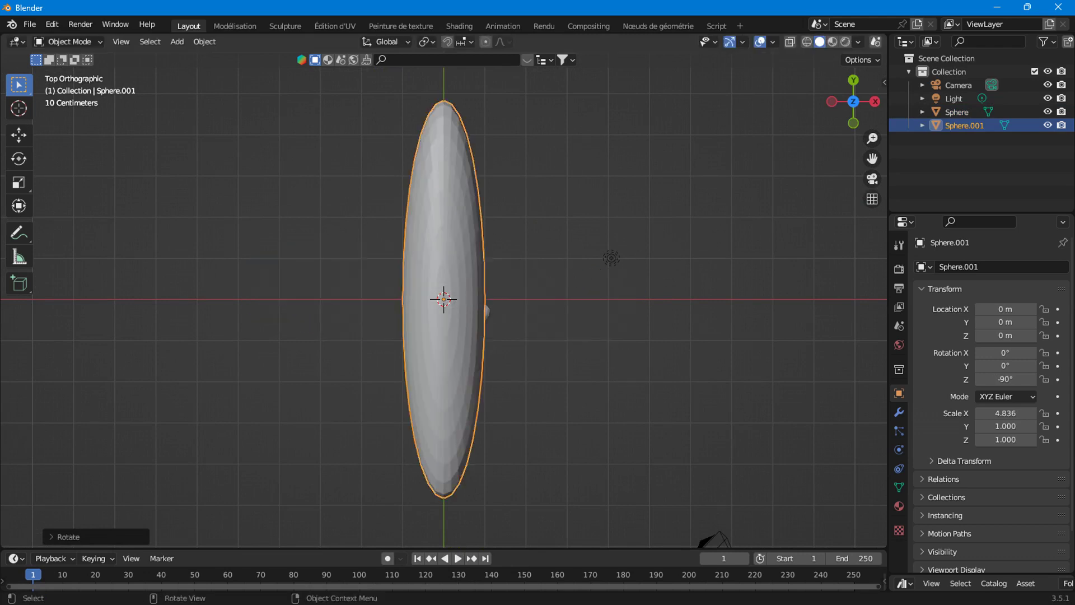
key("s")
left_click(551, 296)
key("g")
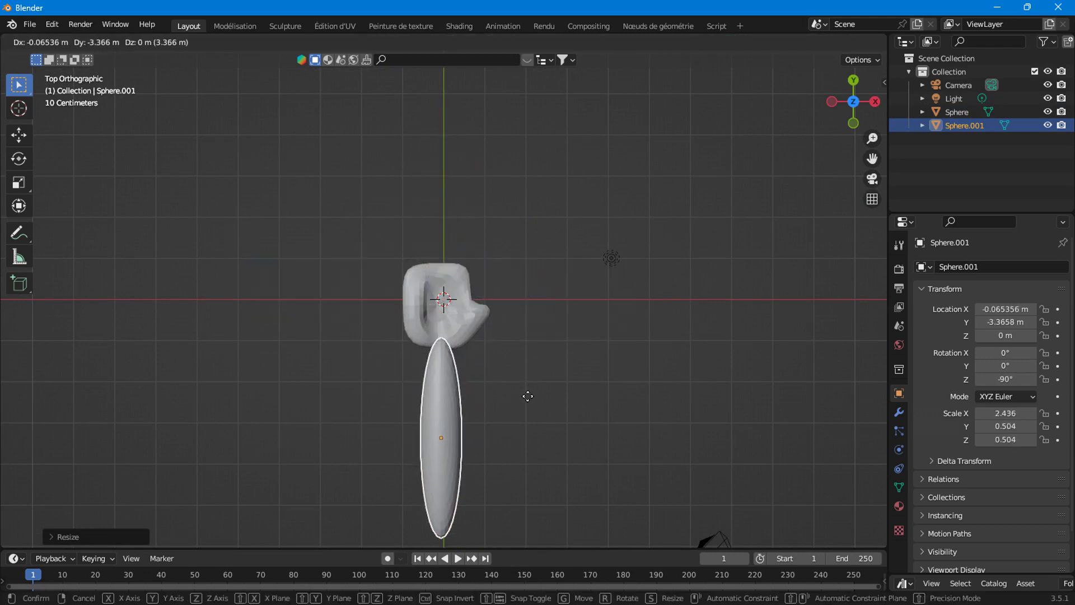
left_click(525, 396)
key("s")
left_click(536, 392)
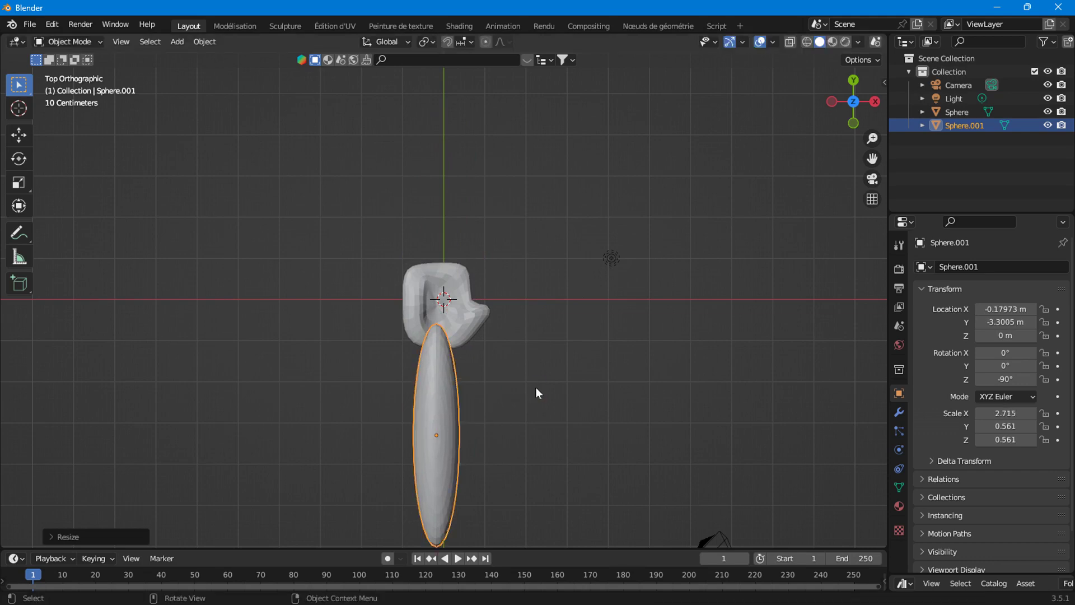
key("g")
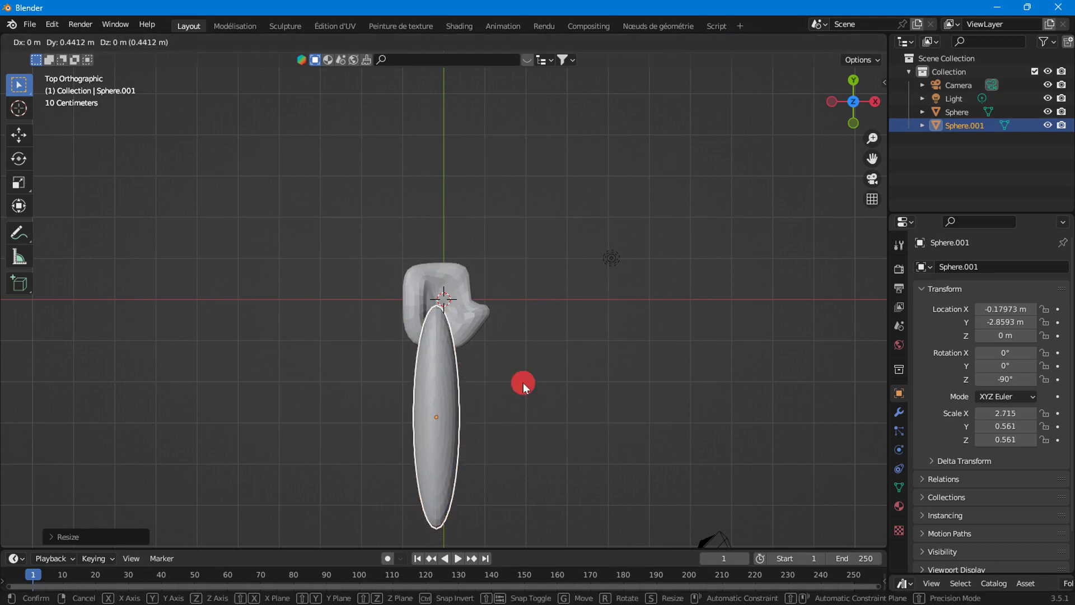
left_click(524, 389)
scroll(533, 430, "up", 5)
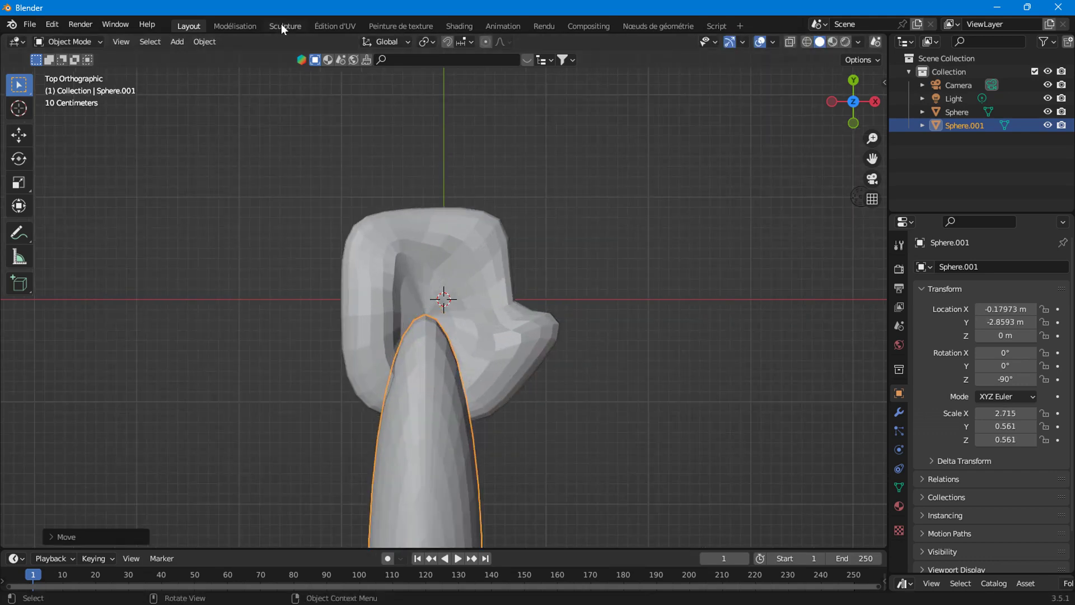
- Apply all transforms to the forearm and switch to the Sculpting workspace
left_click(204, 41)
mouse_move(220, 111)
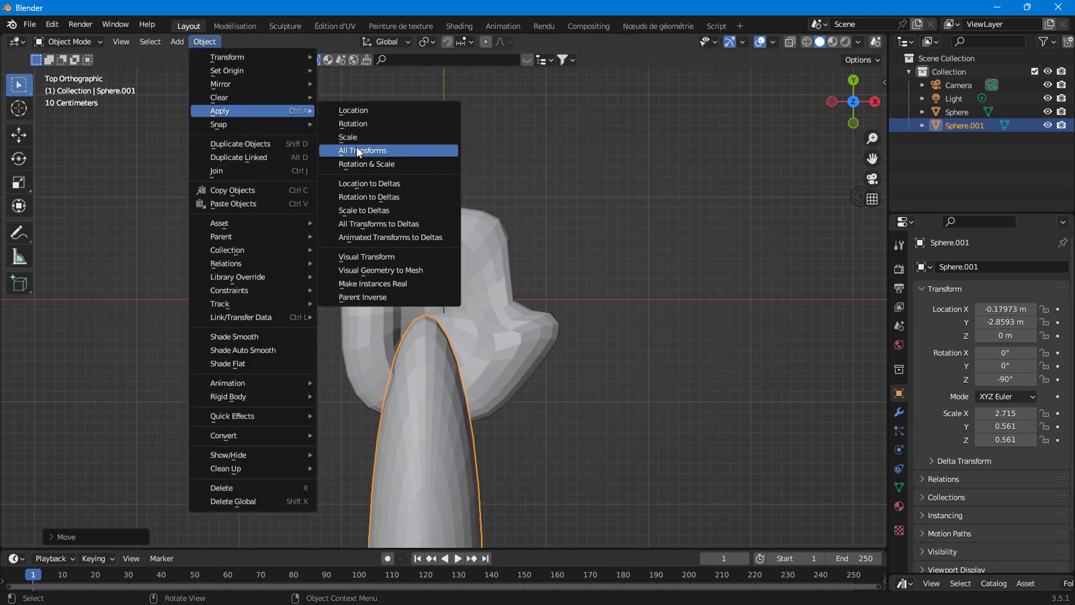
left_click(358, 150)
left_click(285, 27)
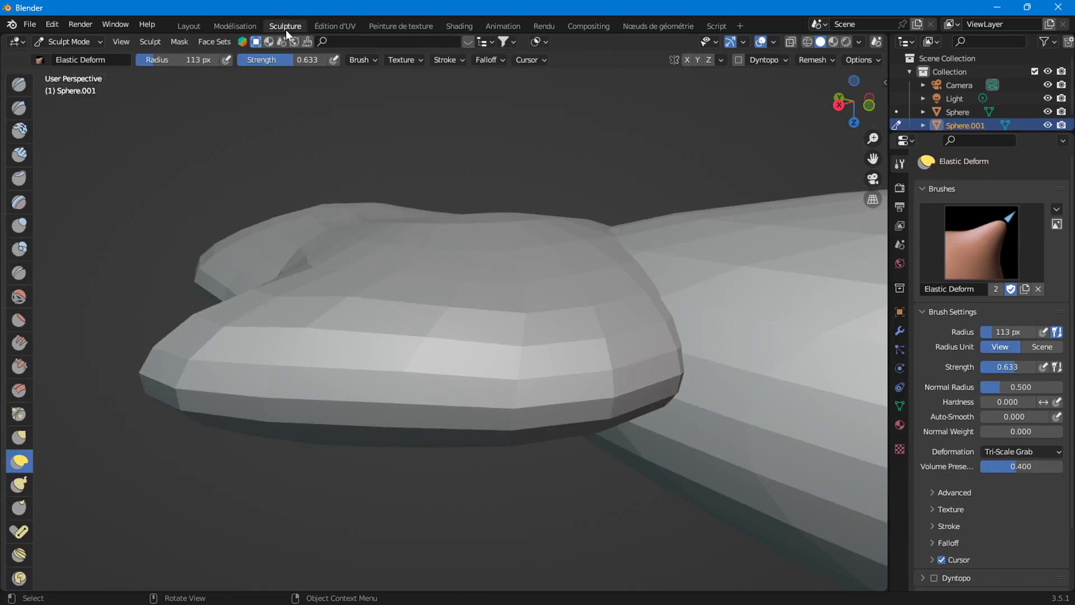
- Frame the palm and forearm top in a zoomed top view, undoing a trial stroke
left_click(854, 80)
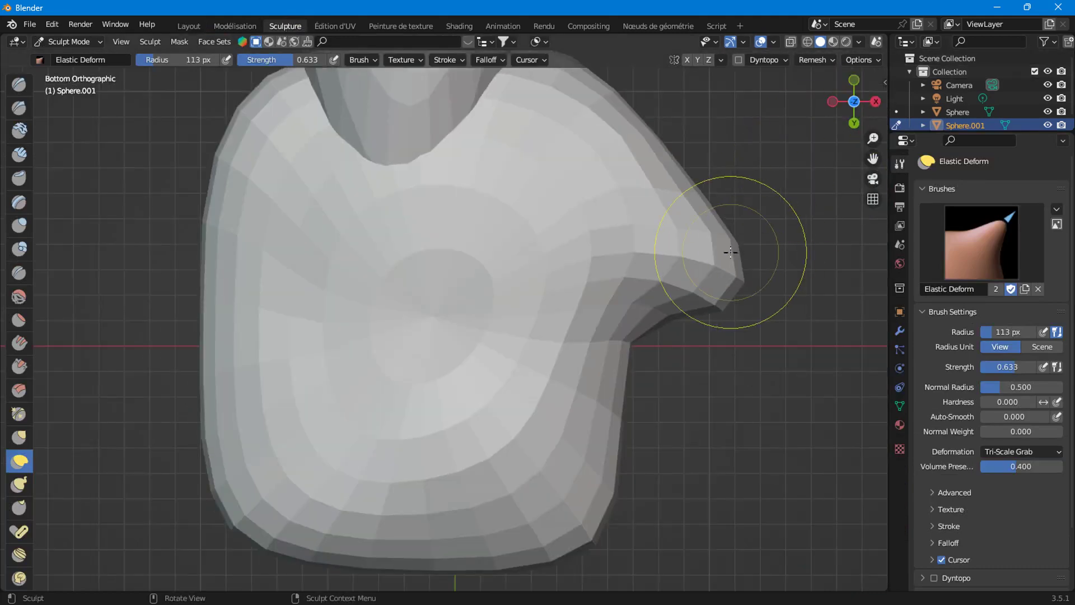
mouse_move(362, 200)
left_mouse_down()
mouse_move(439, 240)
mouse_move(384, 355)
left_mouse_up()
key("ctrl+z")
scroll(377, 328, "up", 2)
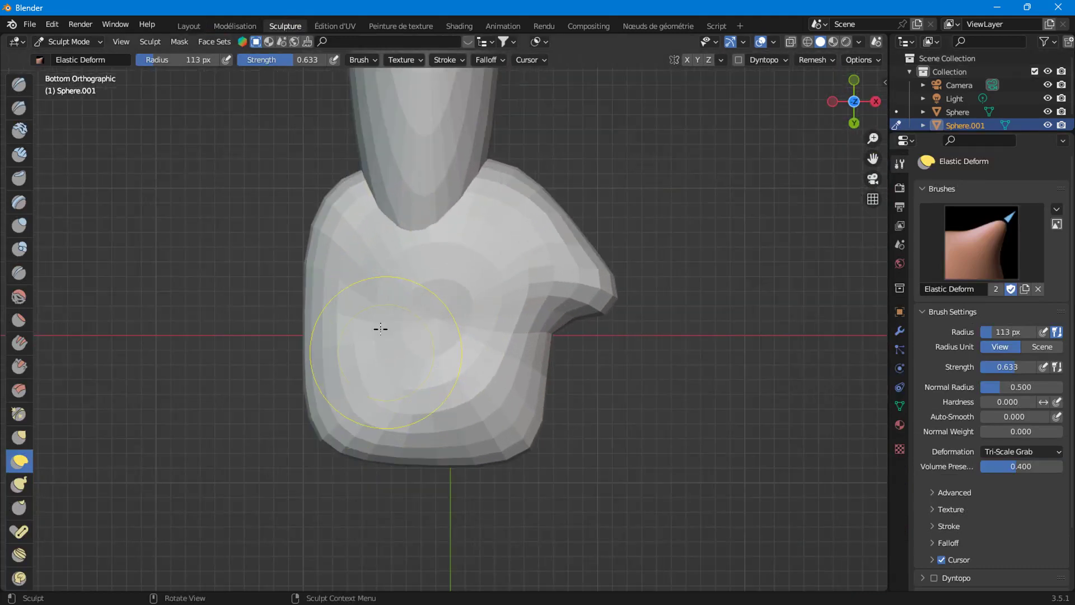
left_click(854, 101)
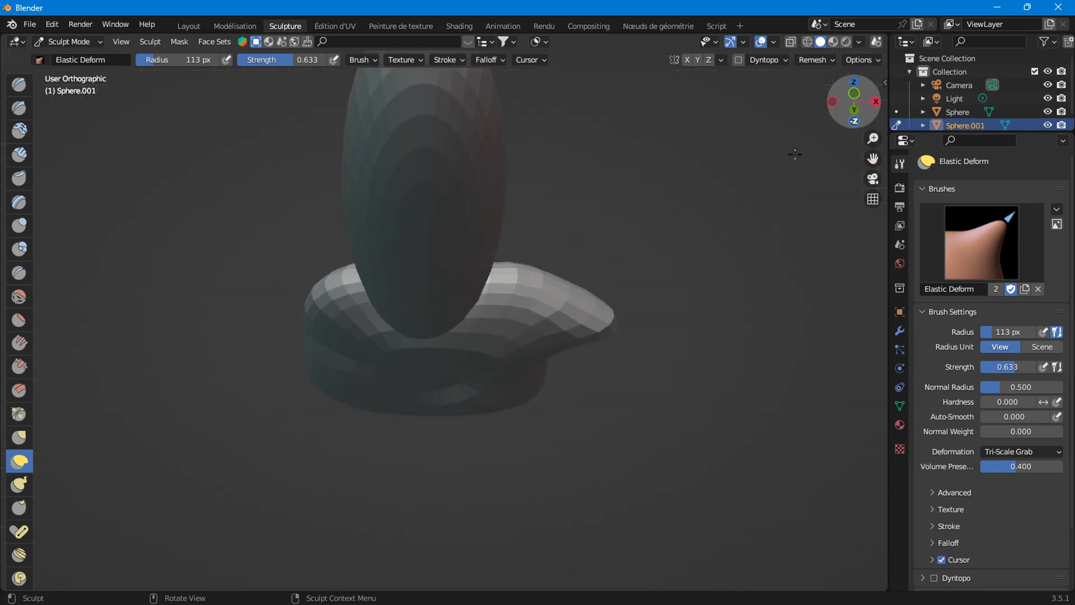
scroll(459, 364, "up", 3)
scroll(465, 224, "up", 1)
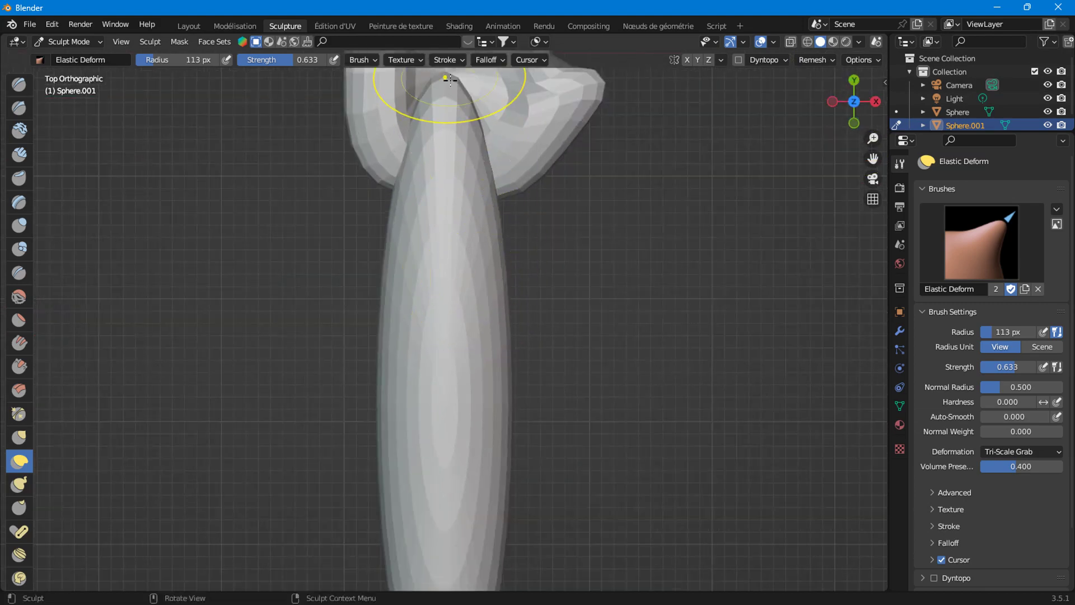
middle_click_drag(459, 109, 3, 510, "shift")
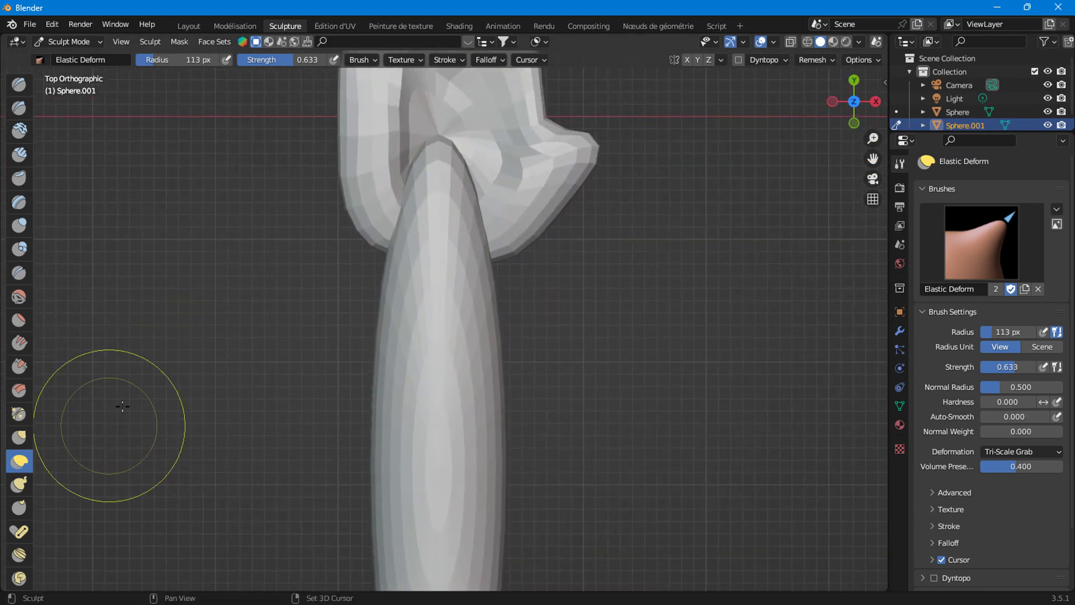
- Bend the forearm top and tuck it into the palm to shape the wrist
left_click_drag(427, 203, 422, 464)
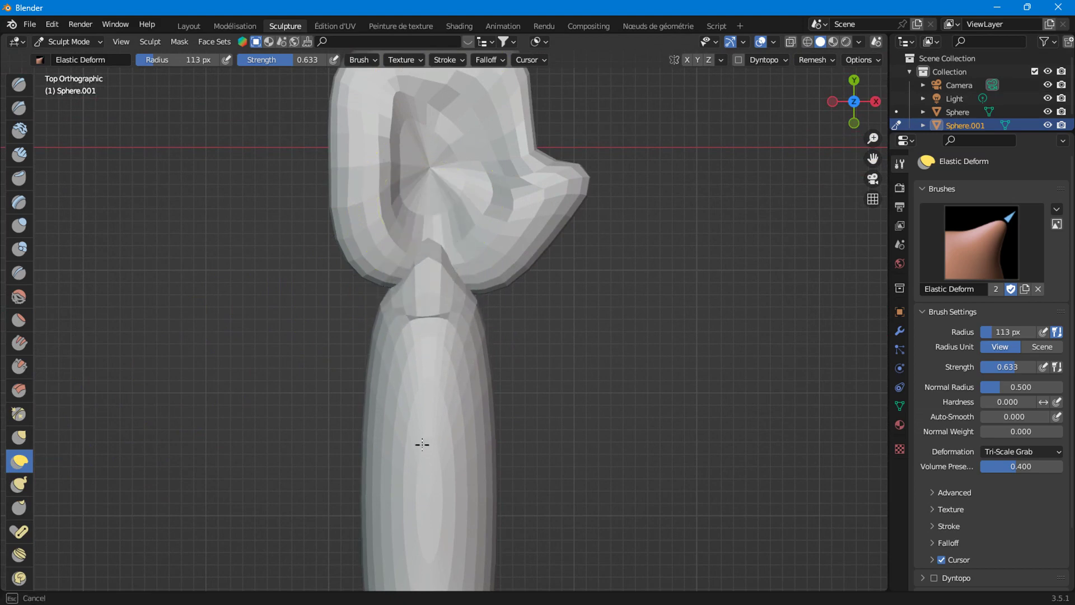
left_click_drag(421, 286, 430, 291)
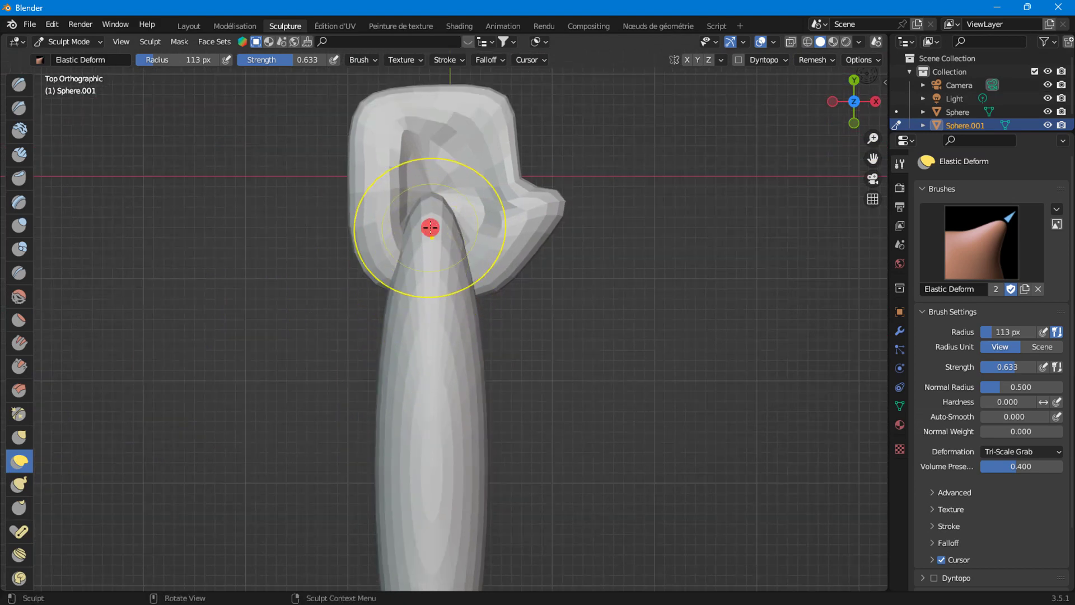
left_click_drag(424, 444, 439, 307)
scroll(388, 286, "up", 2)
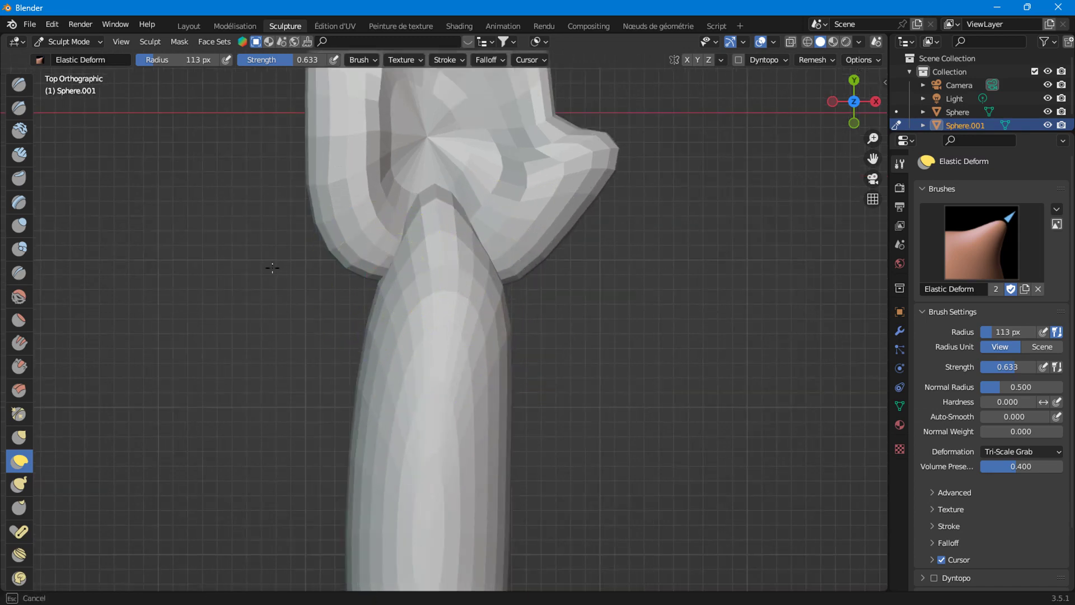
mouse_move(382, 275)
left_mouse_down()
mouse_move(291, 184)
mouse_move(390, 307)
mouse_move(605, 288)
left_mouse_up()
left_click_drag(512, 292, 655, 250)
mouse_move(580, 315)
left_mouse_down()
mouse_move(469, 329)
mouse_move(426, 238)
mouse_move(472, 348)
left_mouse_up()
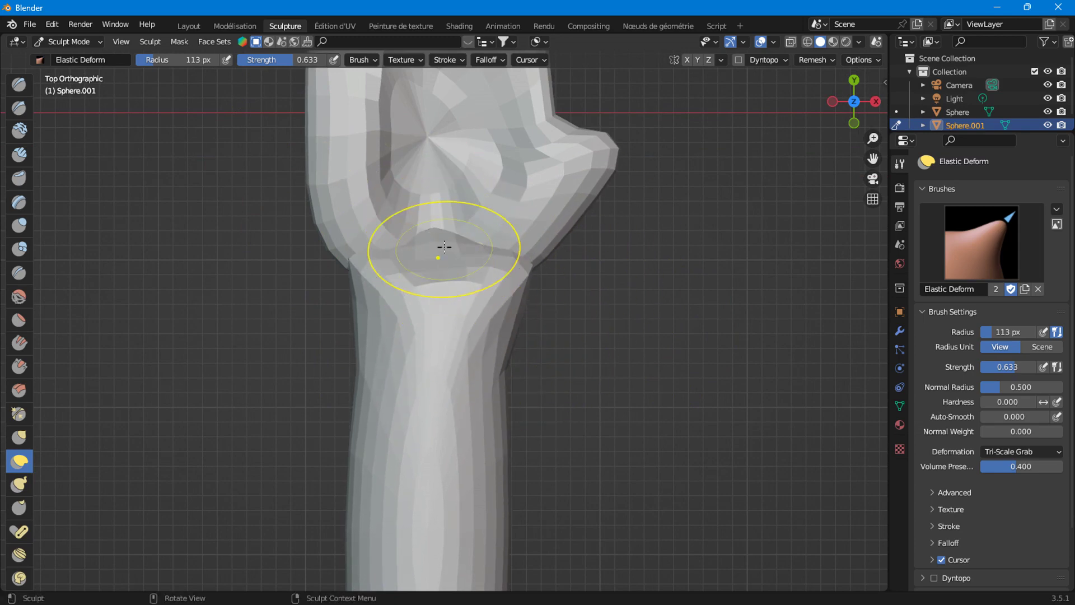
- Refine the wrist joint between palm and forearm from the left side view
mouse_move(473, 347)
middle_mouse_down()
mouse_move(552, 276)
mouse_move(571, 284)
mouse_move(792, 72)
middle_mouse_up()
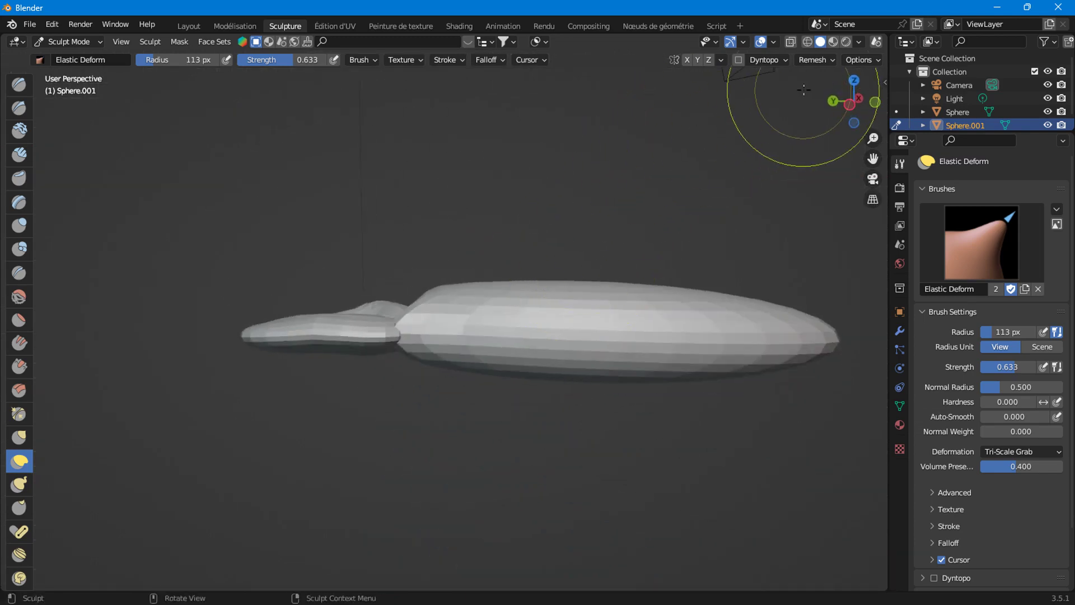
left_click(838, 106)
scroll(442, 241, "up", 3)
mouse_move(439, 303)
left_mouse_down()
mouse_move(448, 328)
mouse_move(427, 319)
left_mouse_up()
left_click_drag(432, 384, 461, 374)
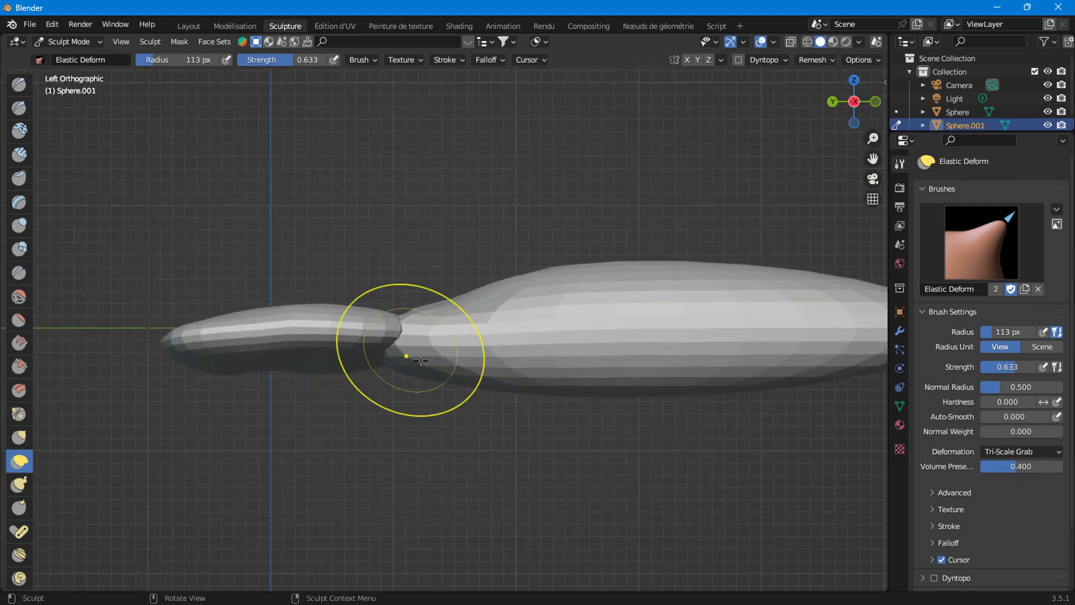
scroll(460, 374, "down", 3)
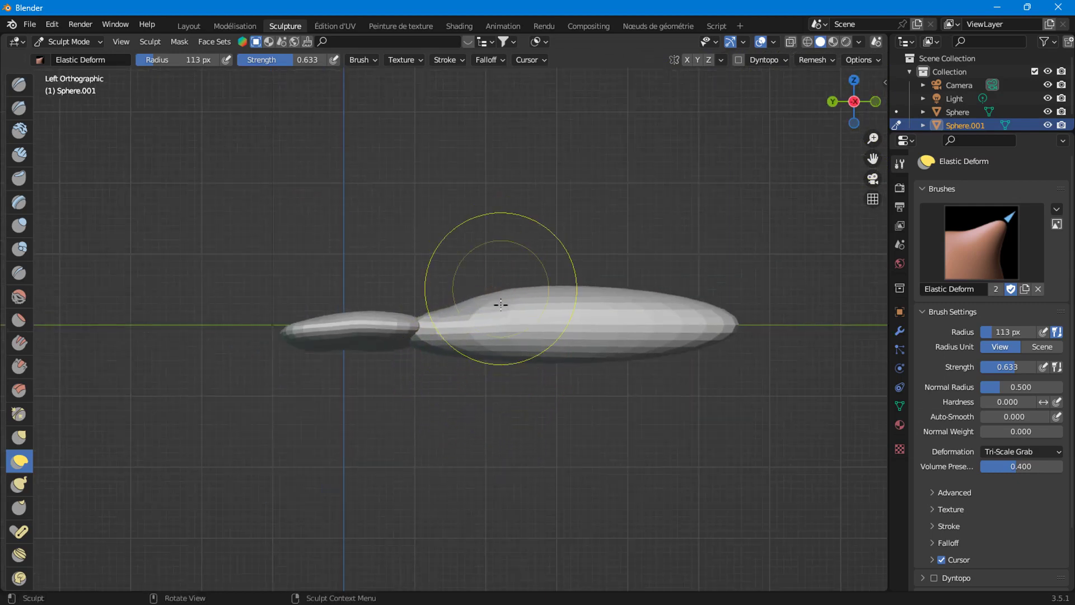
middle_click_drag(644, 162, 696, 71)
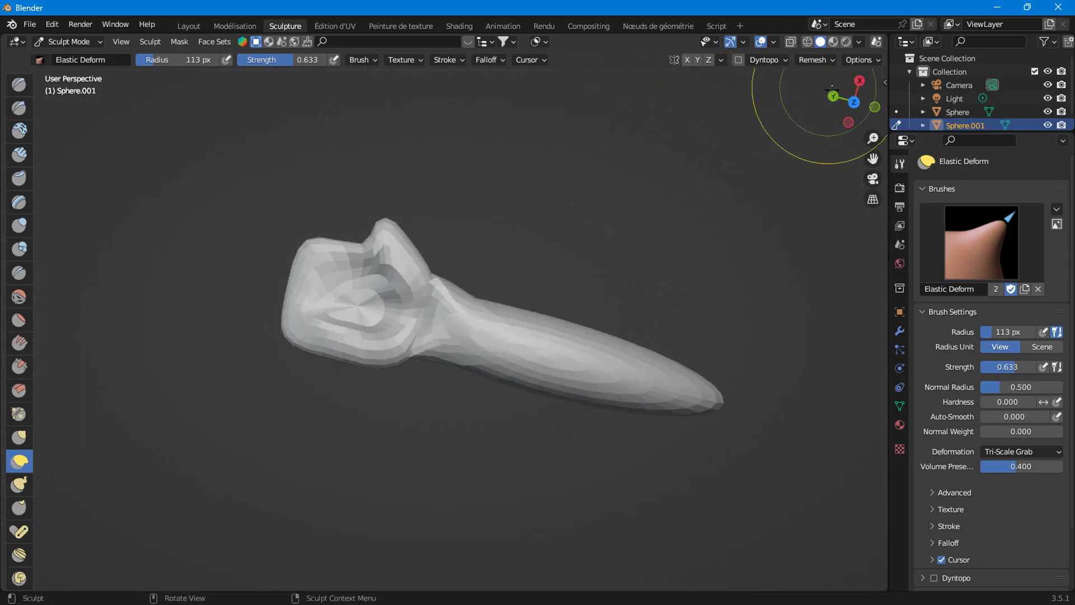
left_click(853, 102)
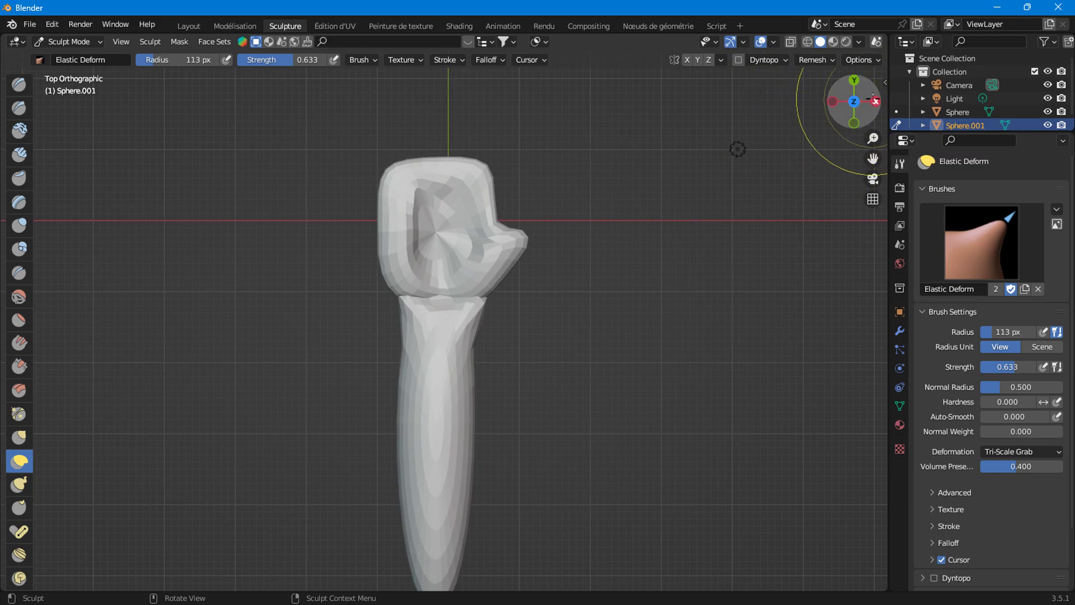
- Enable X-axis symmetry for sculpting and return to the left side view
left_click(686, 59)
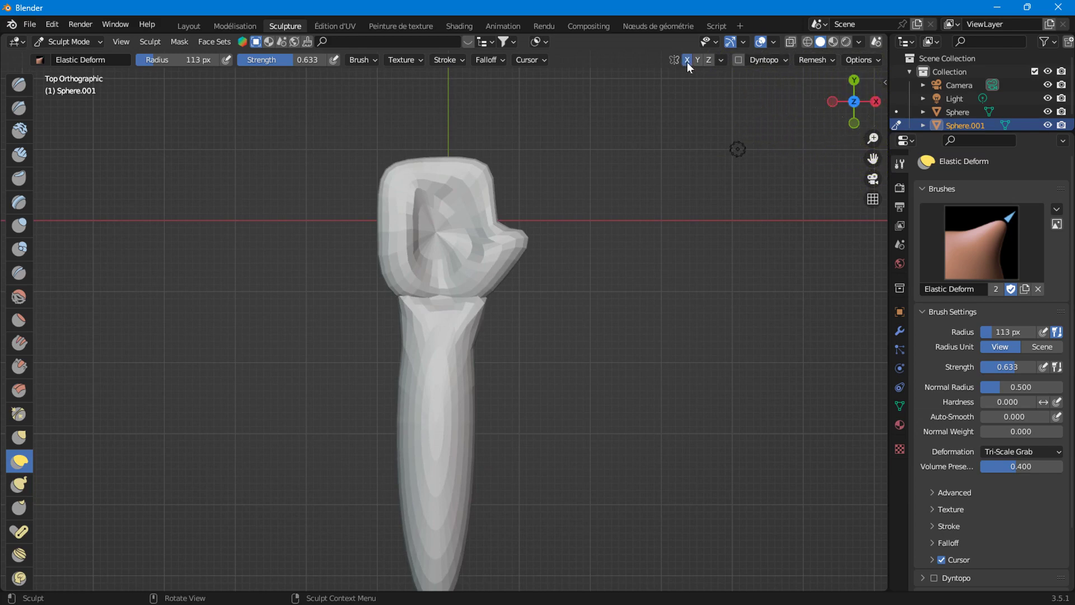
scroll(548, 352, "up", 2)
scroll(489, 363, "up", 1)
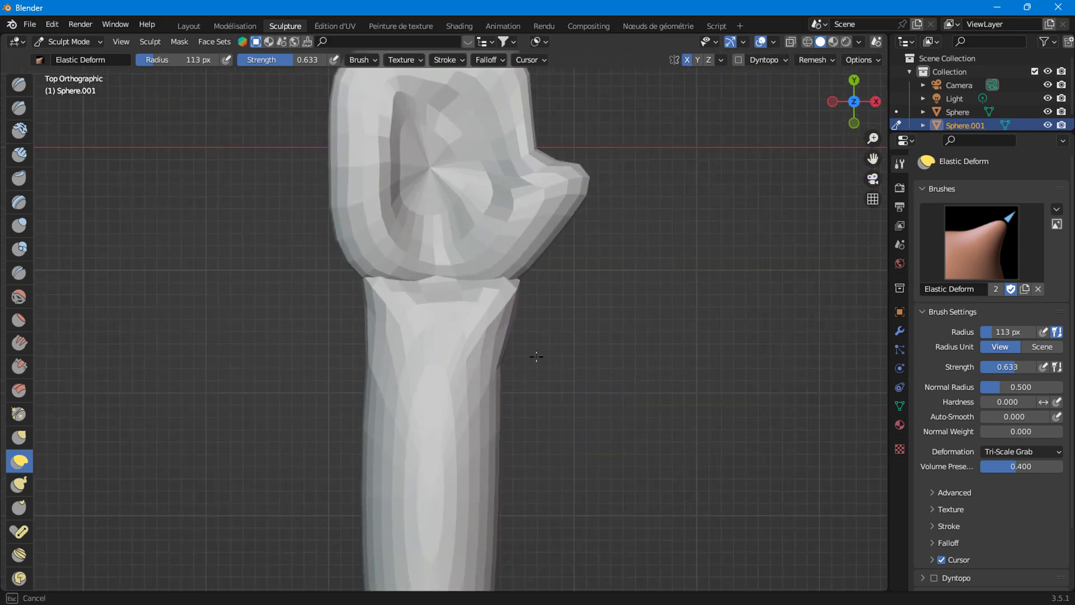
scroll(499, 360, "down", 4)
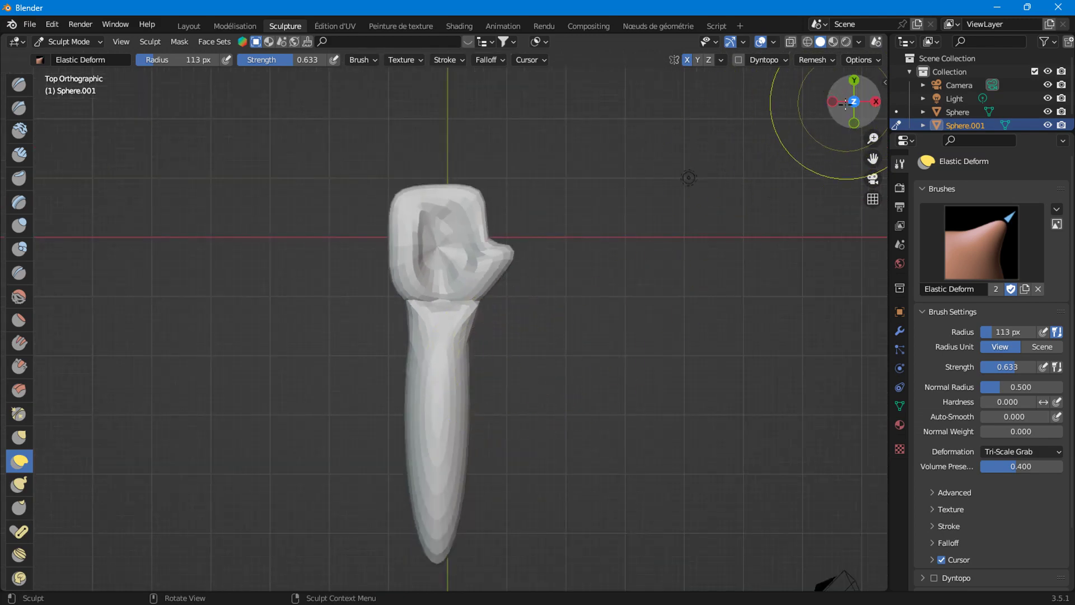
left_click(832, 101)
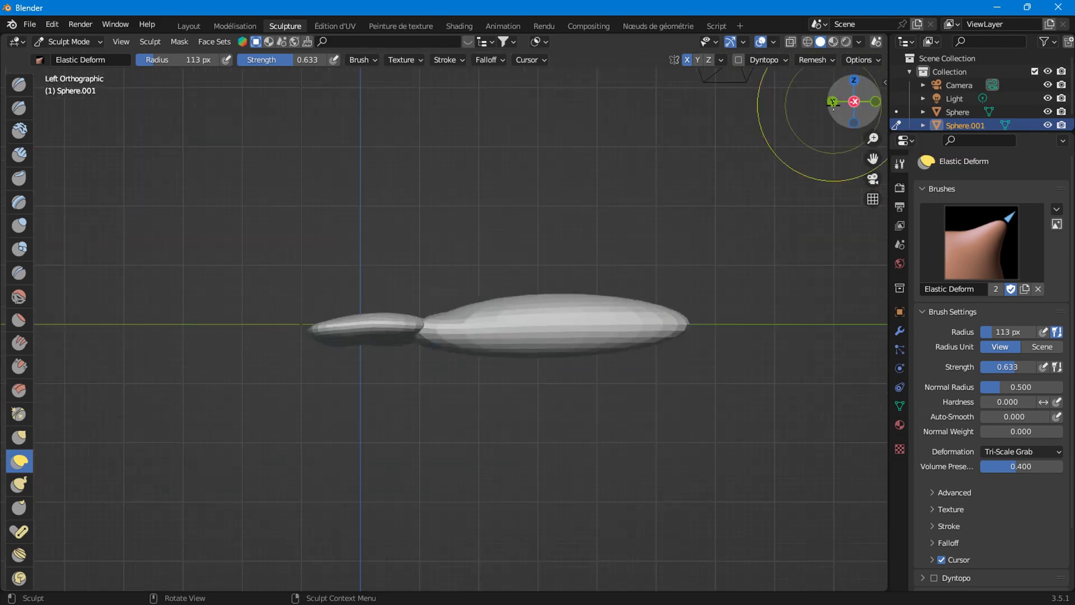
- Turn off X mirroring, then pull the forearm upward, lengthening it and stretching its right end
left_click(686, 59)
left_click_drag(595, 336, 623, 269)
left_click_drag(688, 312, 628, 307)
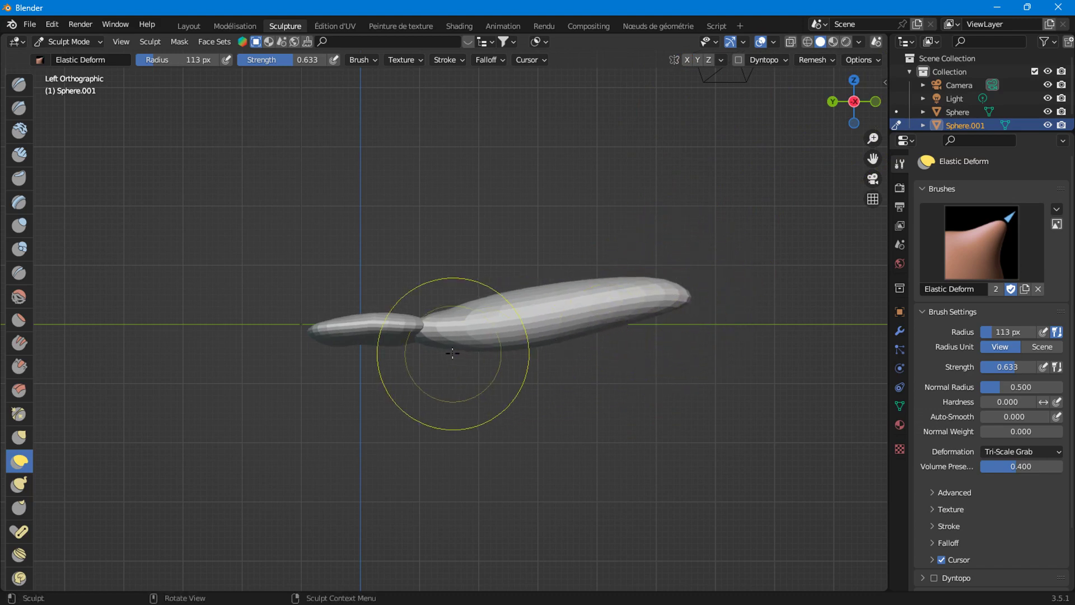
scroll(447, 341, "up", 3)
scroll(415, 364, "up", 1)
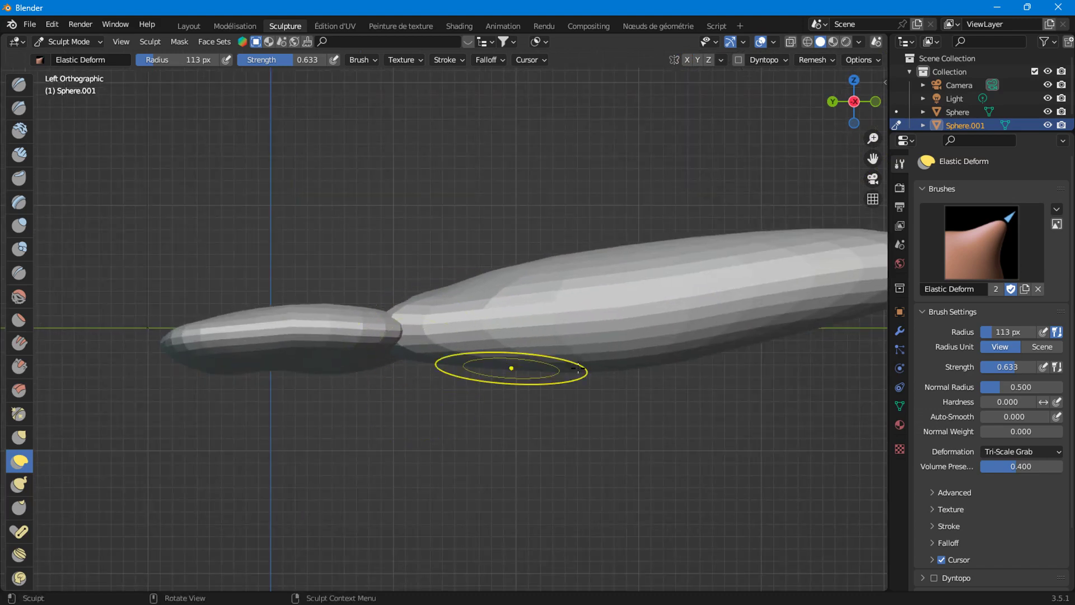
left_click_drag(507, 364, 622, 320)
scroll(604, 331, "down", 3)
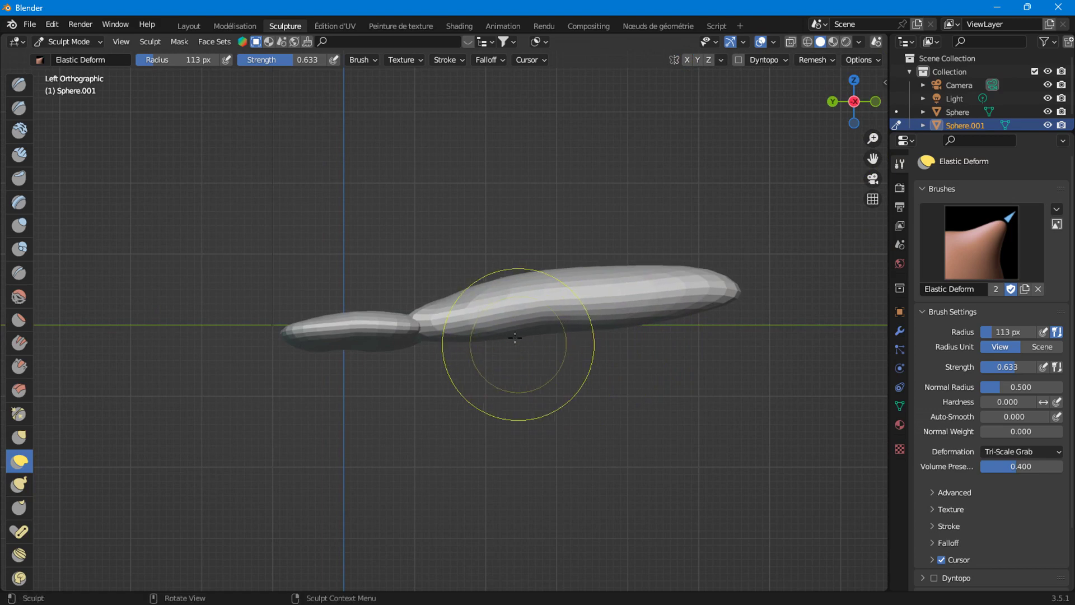
left_click_drag(633, 327, 702, 274)
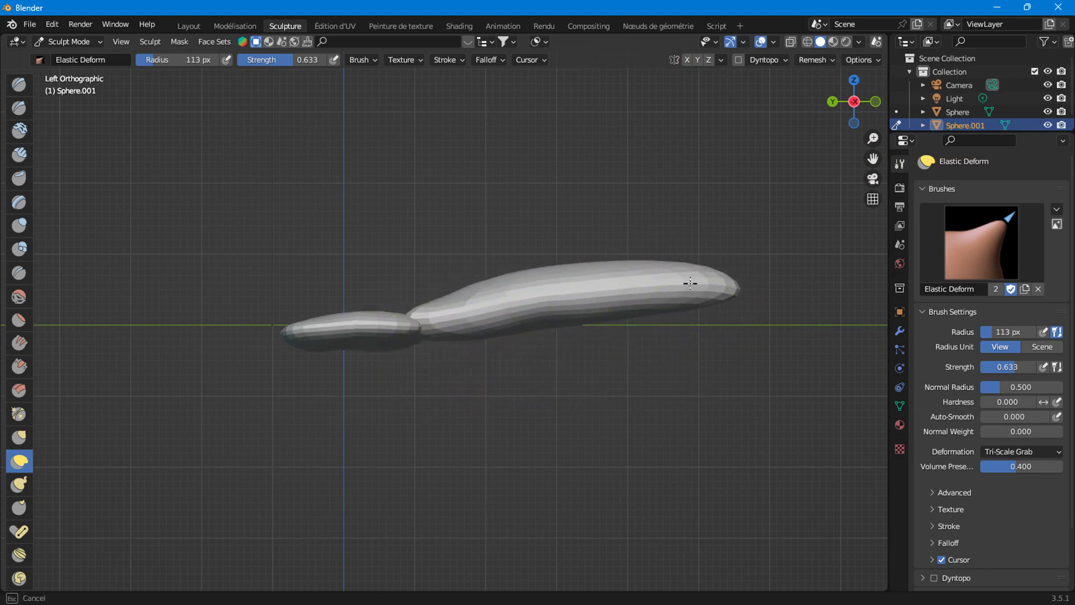
- Reshape the mesh near the wrist joint and through its middle with Elastic Deform
scroll(457, 349, "up", 2)
scroll(458, 351, "up", 1)
mouse_move(445, 357)
left_mouse_down()
mouse_move(452, 327)
mouse_move(378, 320)
left_mouse_up()
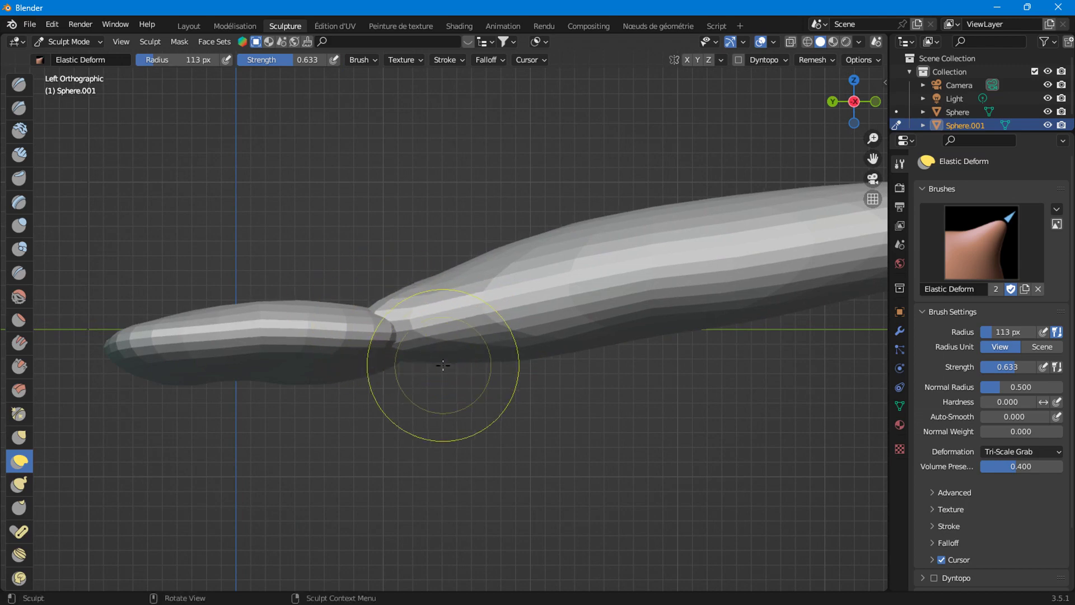
scroll(431, 353, "down", 6)
left_click_drag(498, 366, 514, 352)
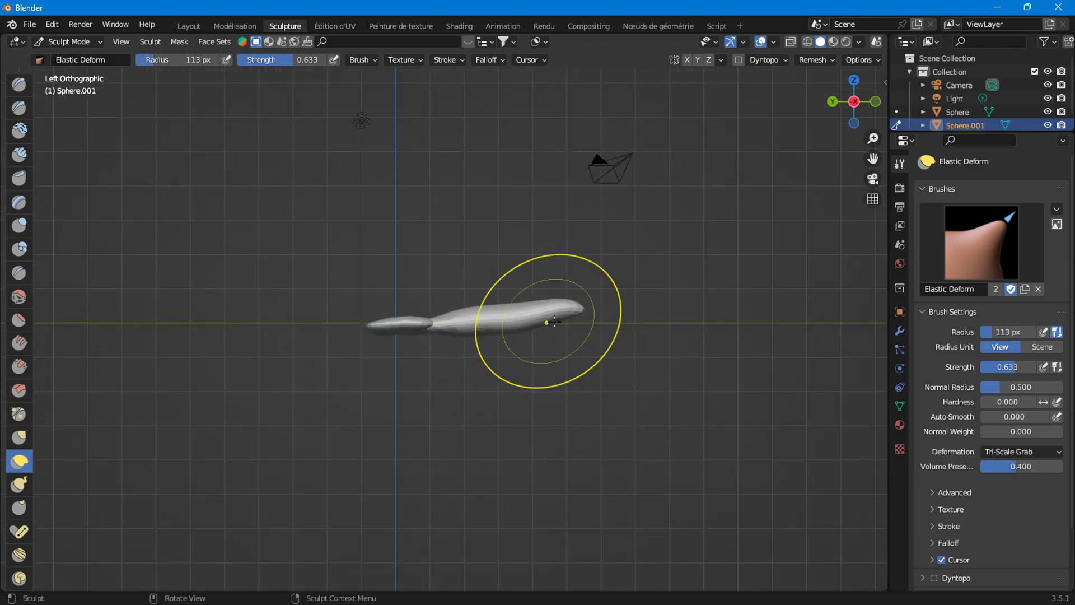
scroll(312, 360, "up", 4)
scroll(497, 381, "up", 2)
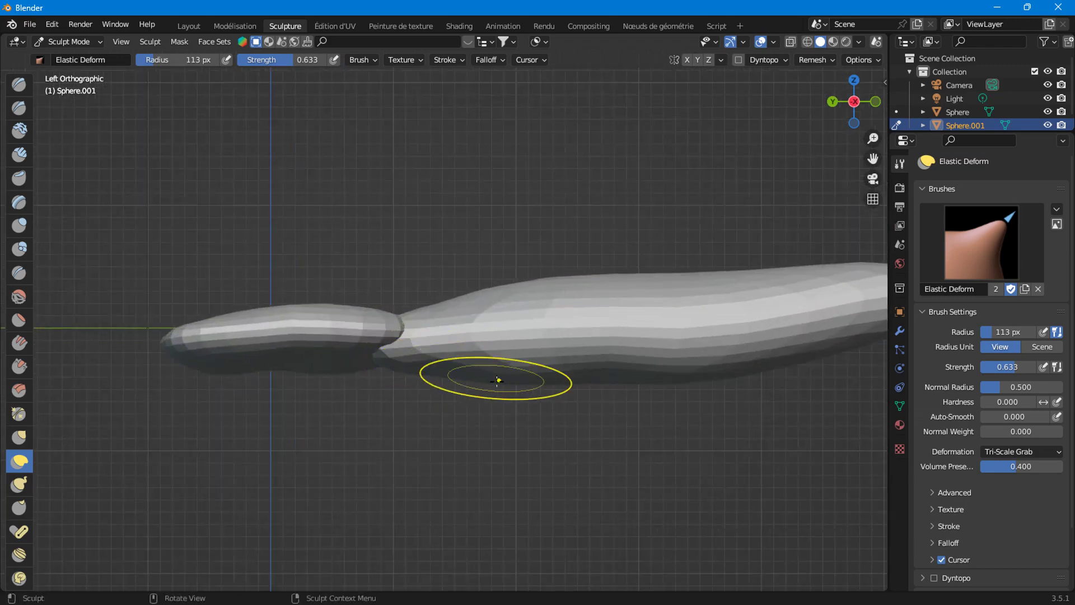
- Reshape the right end and right half, then flatten and smooth the upper bulge
scroll(759, 339, "down", 3)
mouse_move(697, 307)
left_mouse_down()
mouse_move(716, 365)
mouse_move(715, 322)
left_mouse_up()
scroll(643, 364, "up", 2)
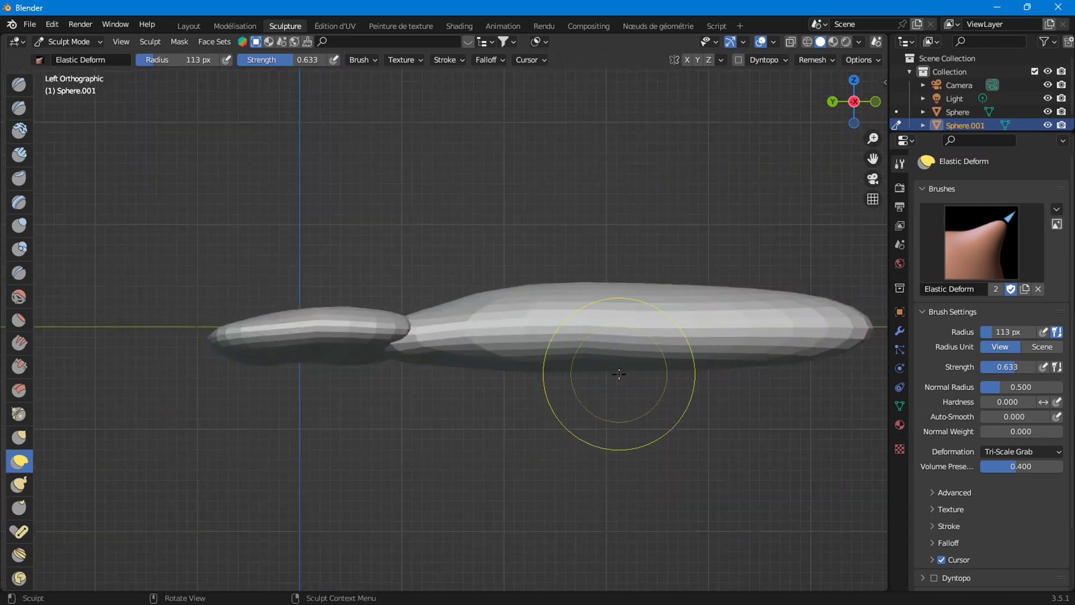
mouse_move(591, 372)
left_mouse_down()
mouse_move(659, 371)
mouse_move(679, 456)
left_mouse_up()
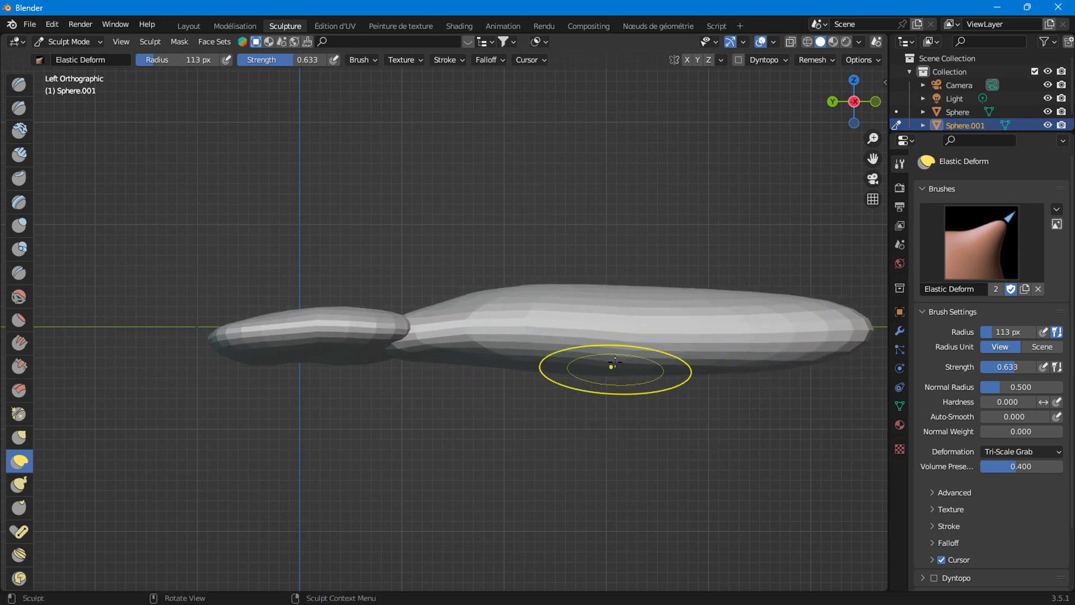
mouse_move(503, 291)
left_mouse_down()
mouse_move(491, 305)
mouse_move(629, 304)
mouse_move(510, 310)
left_mouse_up()
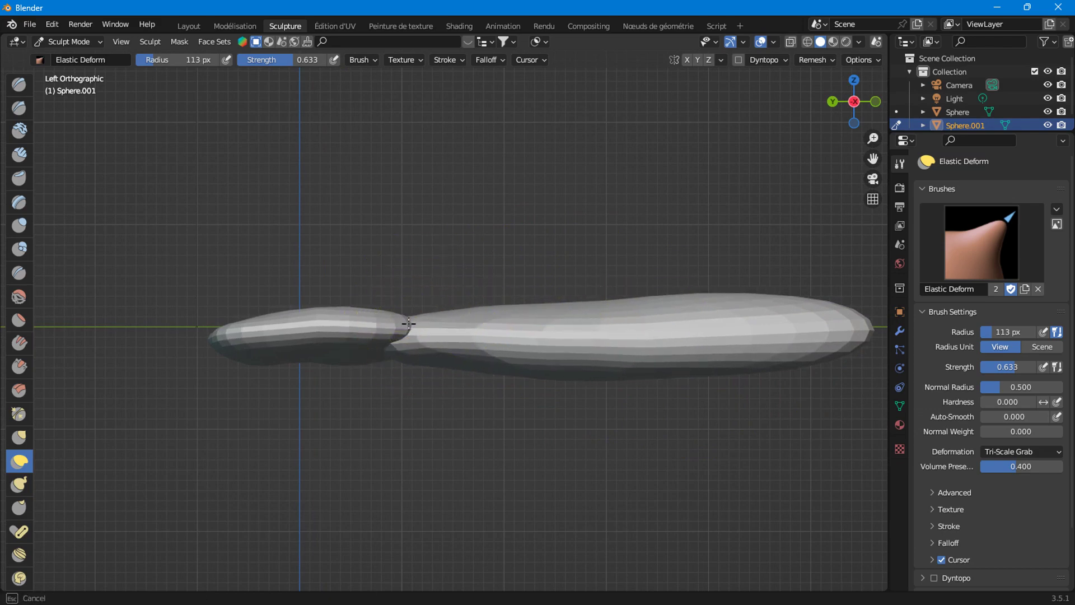
mouse_move(537, 360)
left_mouse_down()
mouse_move(704, 301)
mouse_move(768, 295)
left_mouse_up()
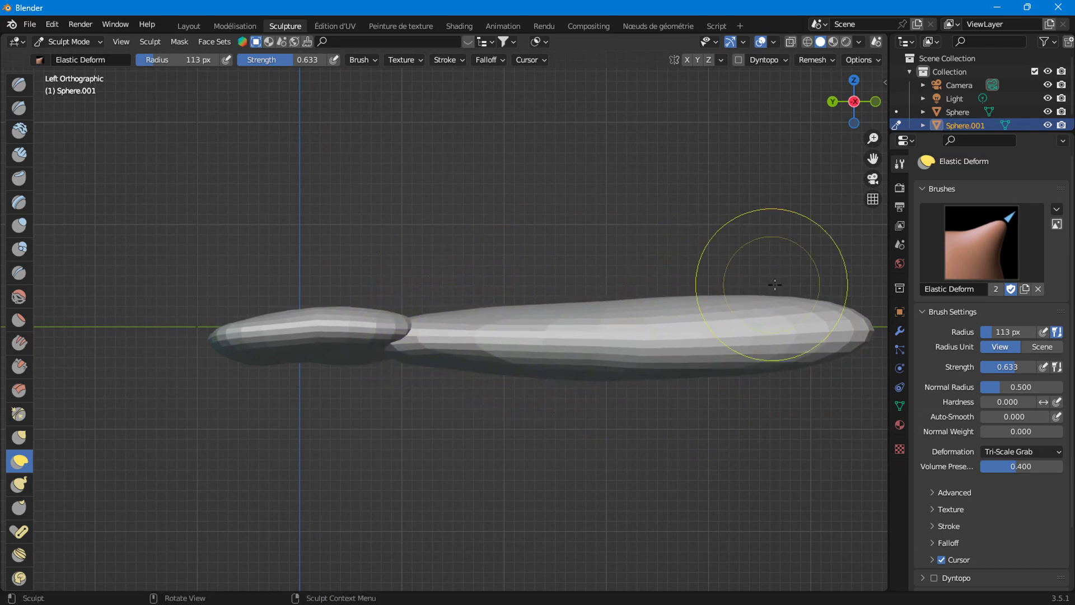
left_click(860, 85)
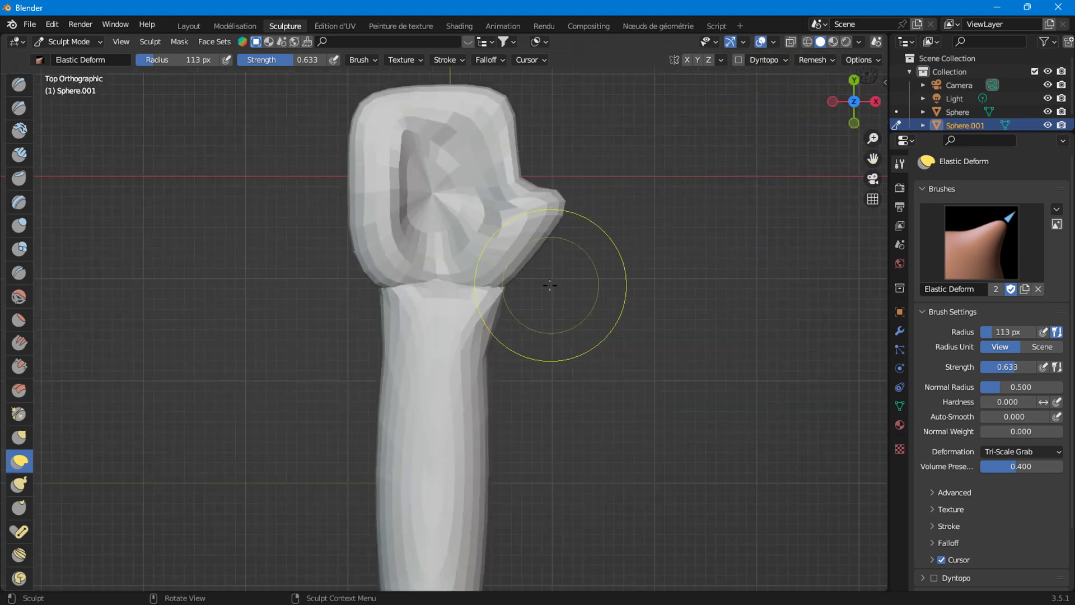
- In Top view, round off the forearm's pointed lower tip
middle_click_drag(497, 412, 560, 284, "shift")
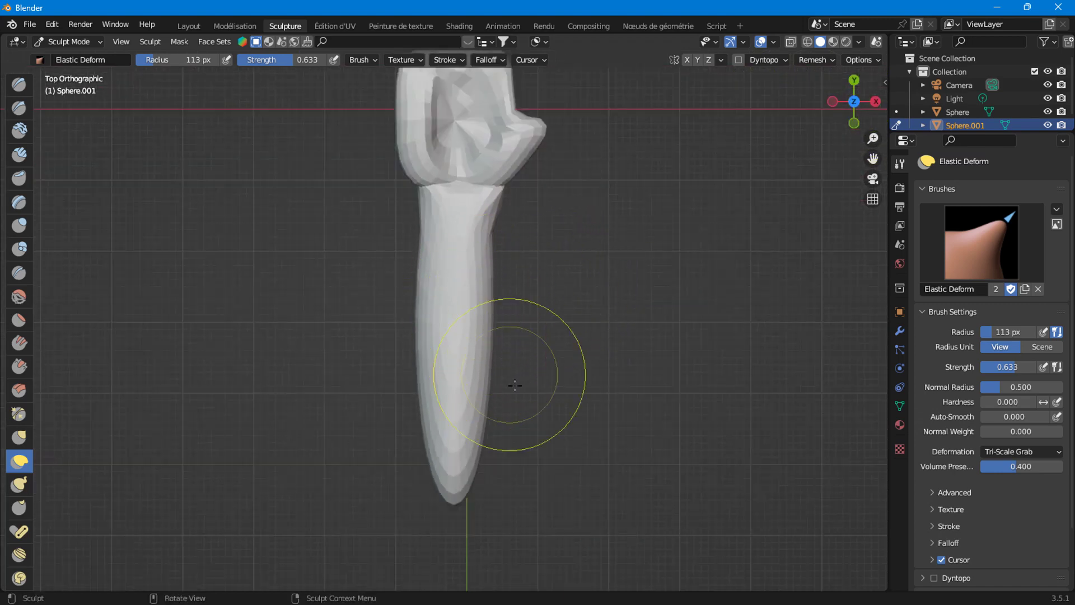
middle_click_drag(473, 431, 409, 446, "ctrl")
left_click_drag(473, 446, 399, 455)
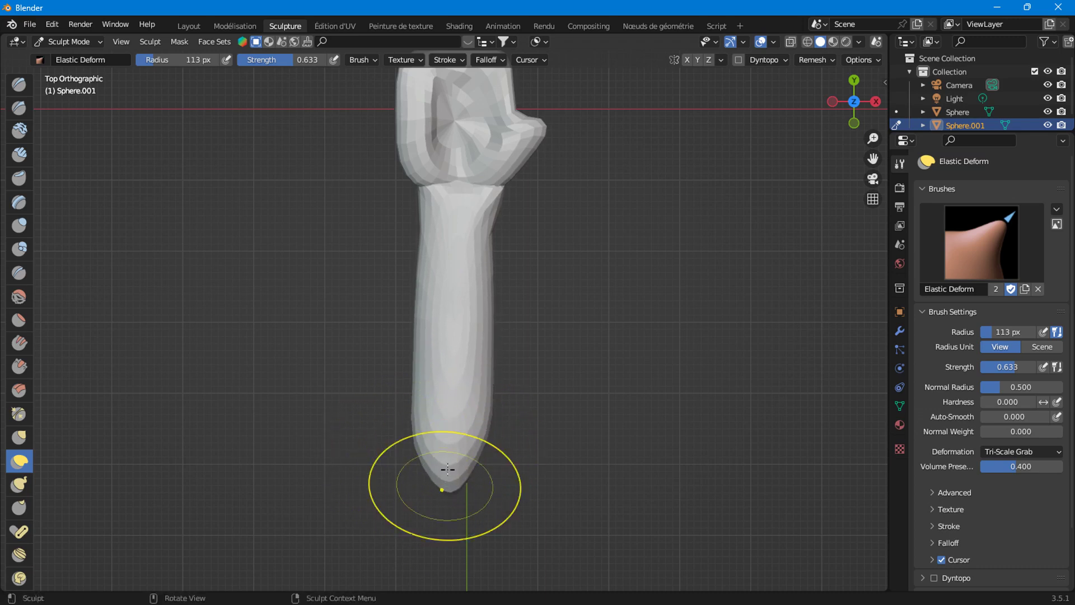
left_click_drag(448, 486, 455, 463)
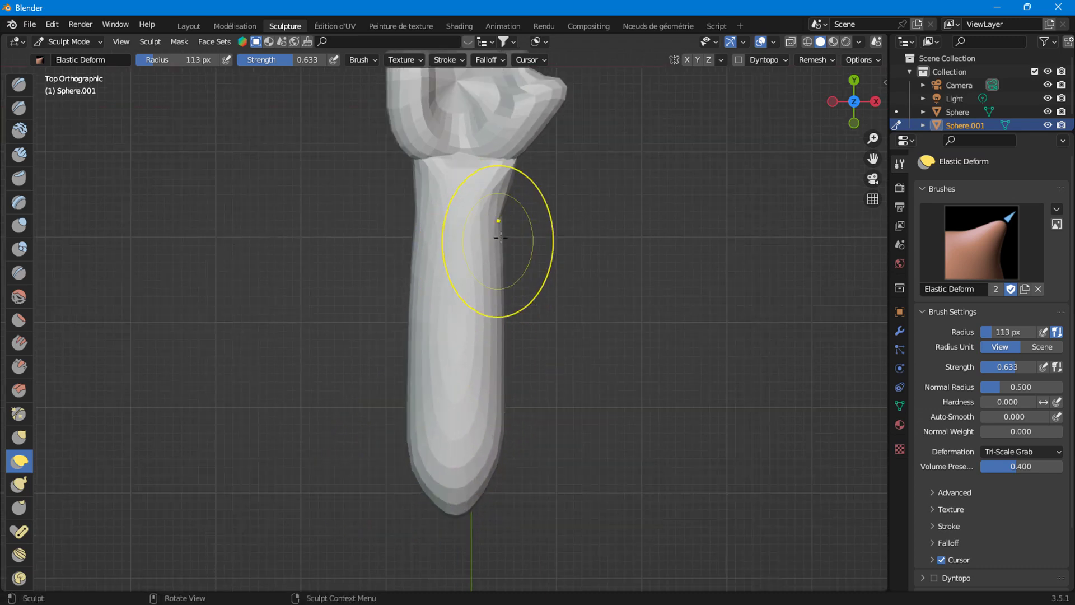
- Crease the wrist below the hand, reshape both its sides, and sculpt the hand's top bump
middle_click_drag(492, 241, 497, 353, "ctrl")
mouse_move(497, 353)
left_mouse_down()
mouse_move(457, 350)
mouse_move(413, 371)
left_mouse_up()
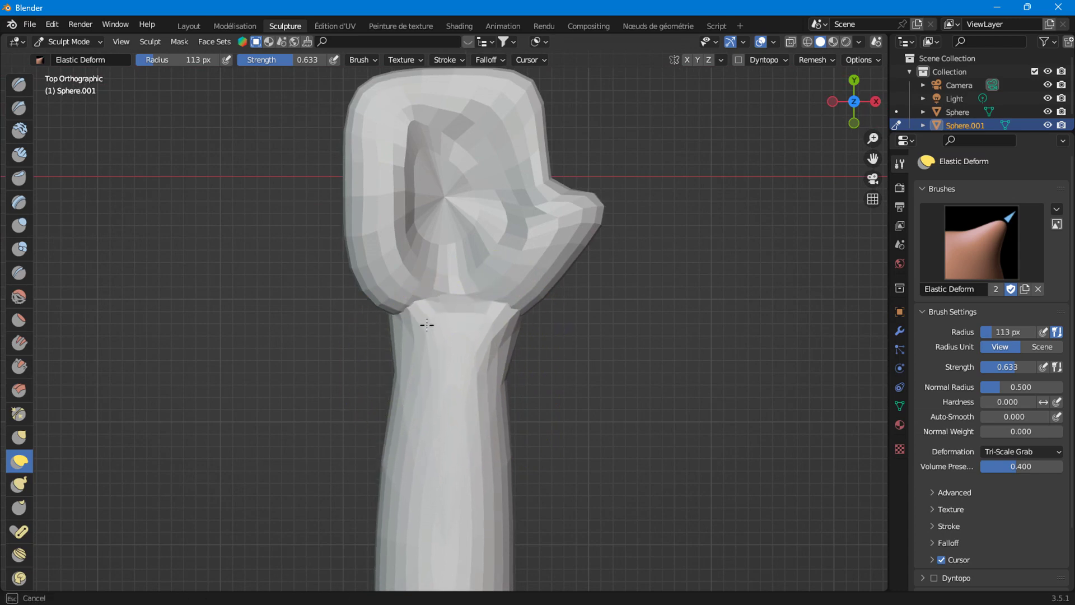
left_click_drag(408, 419, 396, 435)
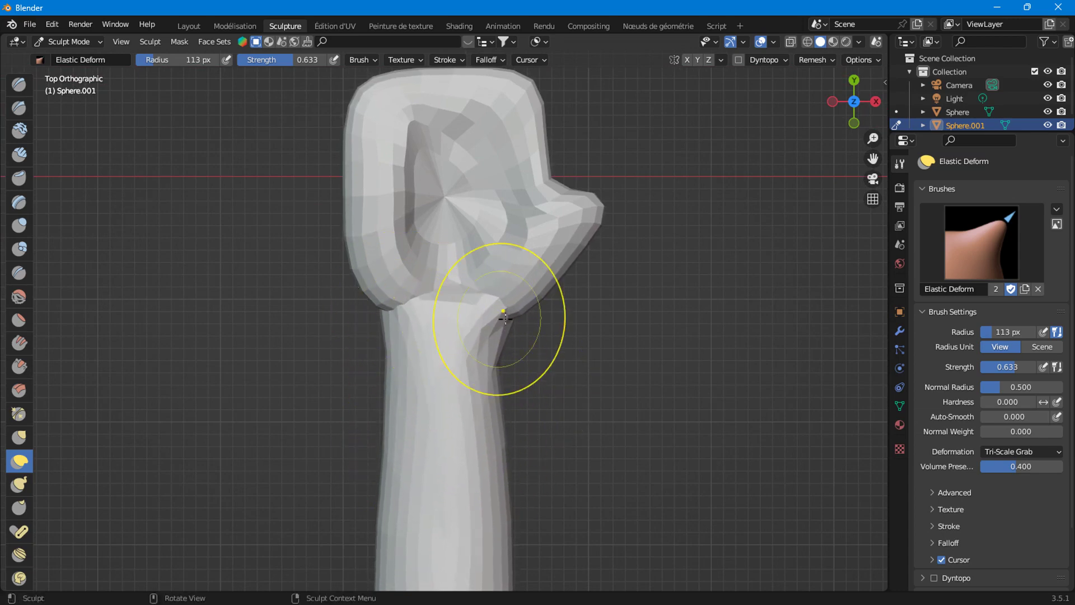
left_click_drag(492, 324, 522, 318)
middle_click_drag(410, 317, 413, 312)
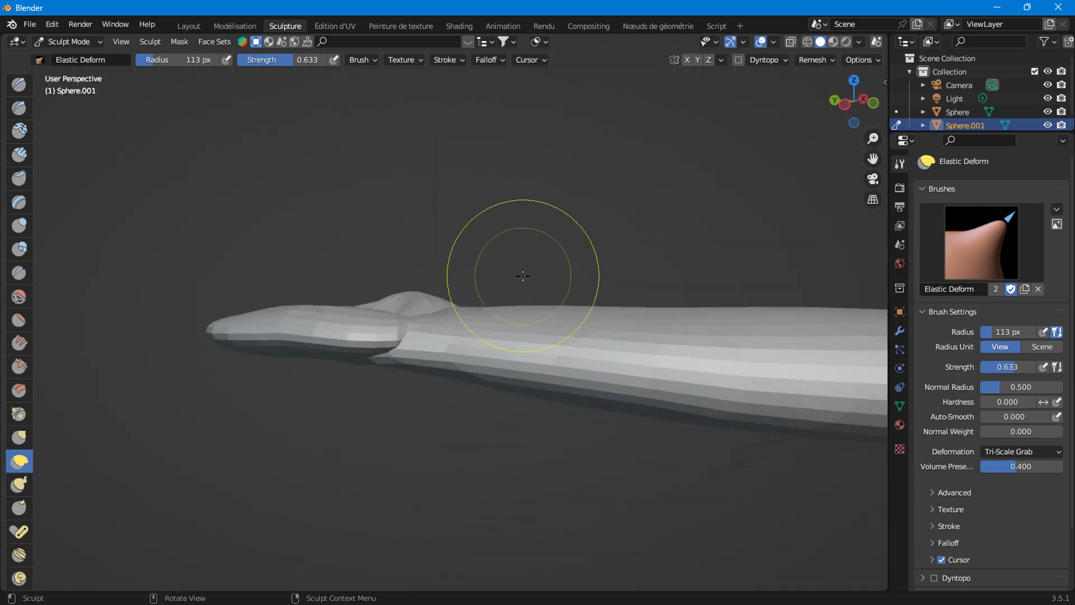
left_click_drag(413, 312, 359, 359)
- Orbit around the arm to check the sculpt, then return to Object Mode
middle_click_drag(358, 358, 338, 462)
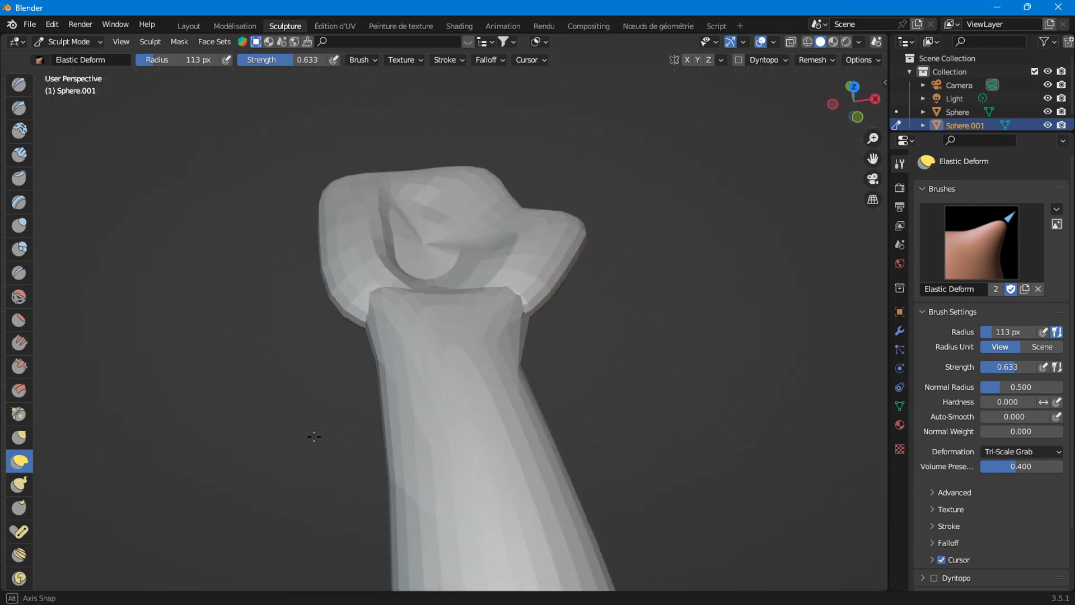
left_click_drag(495, 349, 492, 364)
scroll(489, 378, "down", 3)
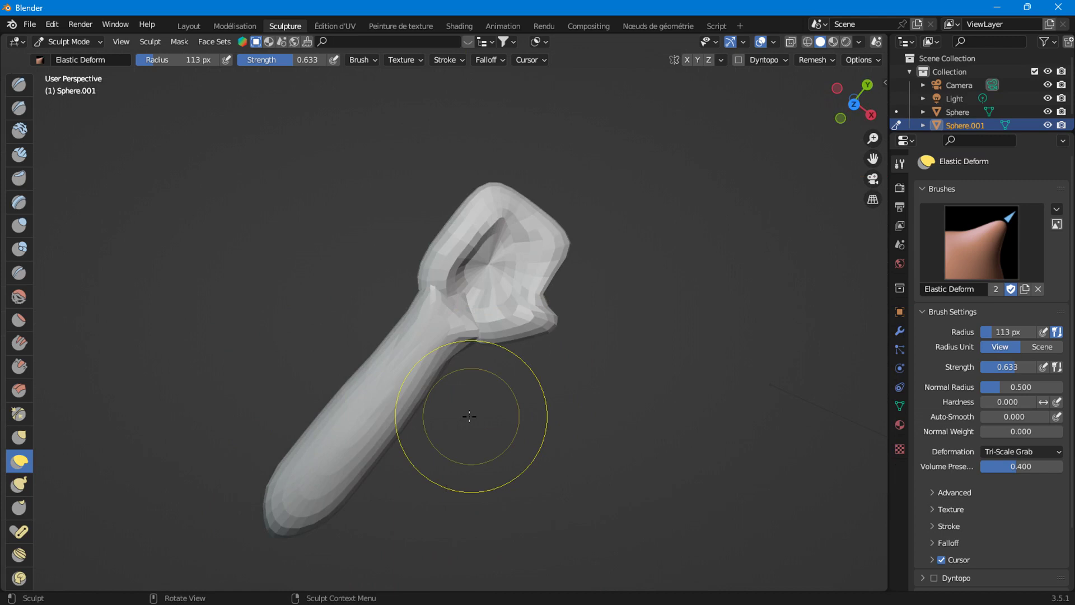
mouse_move(465, 370)
middle_mouse_down()
mouse_move(537, 339)
mouse_move(504, 331)
middle_mouse_up()
scroll(504, 331, "up", 3)
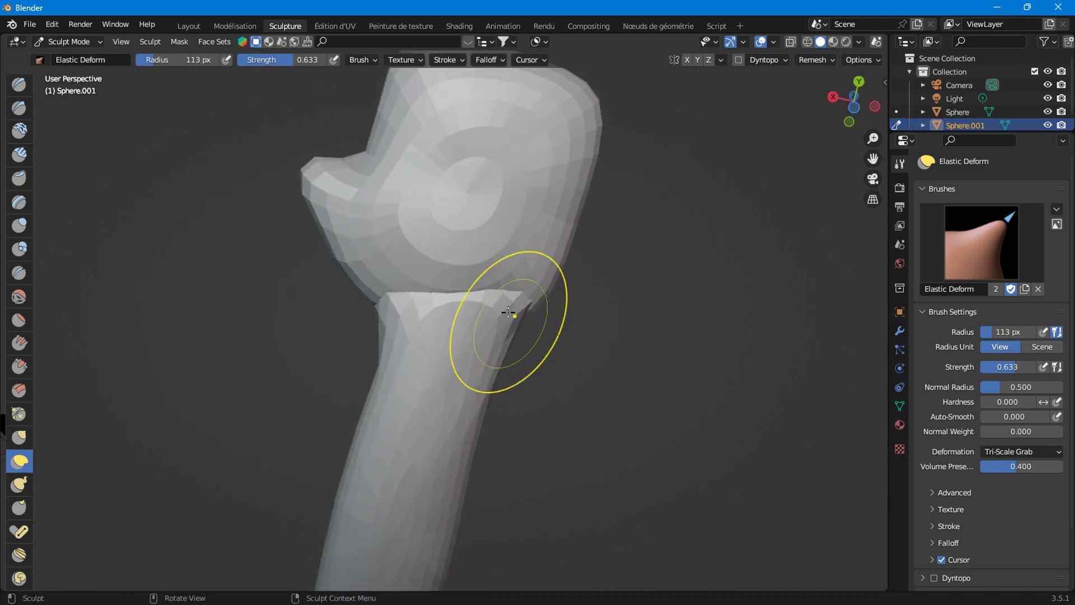
middle_click_drag(537, 319, 522, 305)
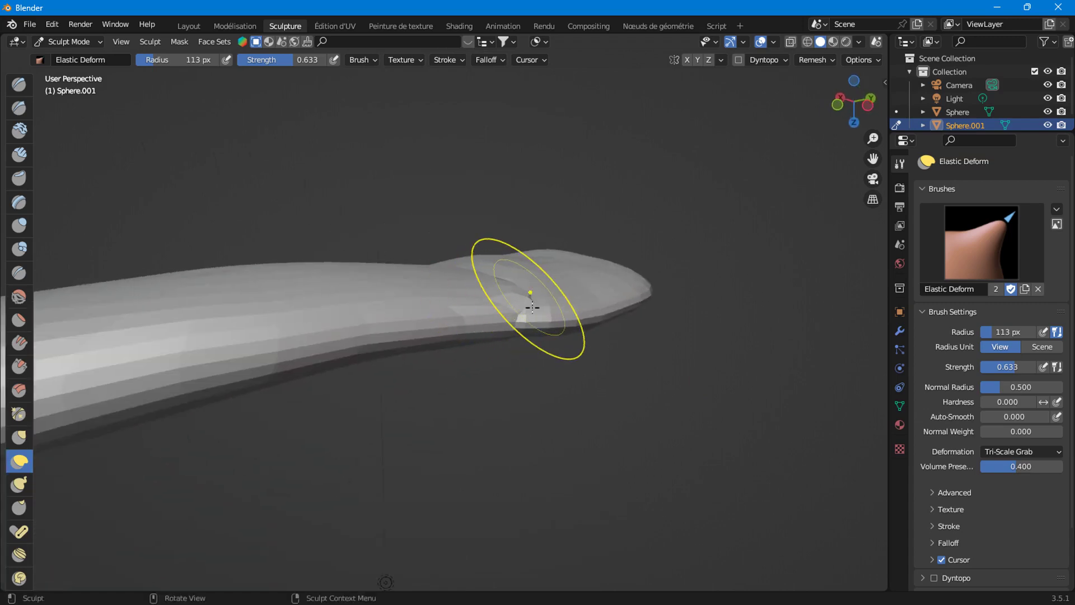
left_click(189, 26)
- Deselect the arm and add a new UV Sphere to the scene
scroll(464, 474, "down", 3)
scroll(473, 434, "down", 2)
scroll(477, 302, "up", 2)
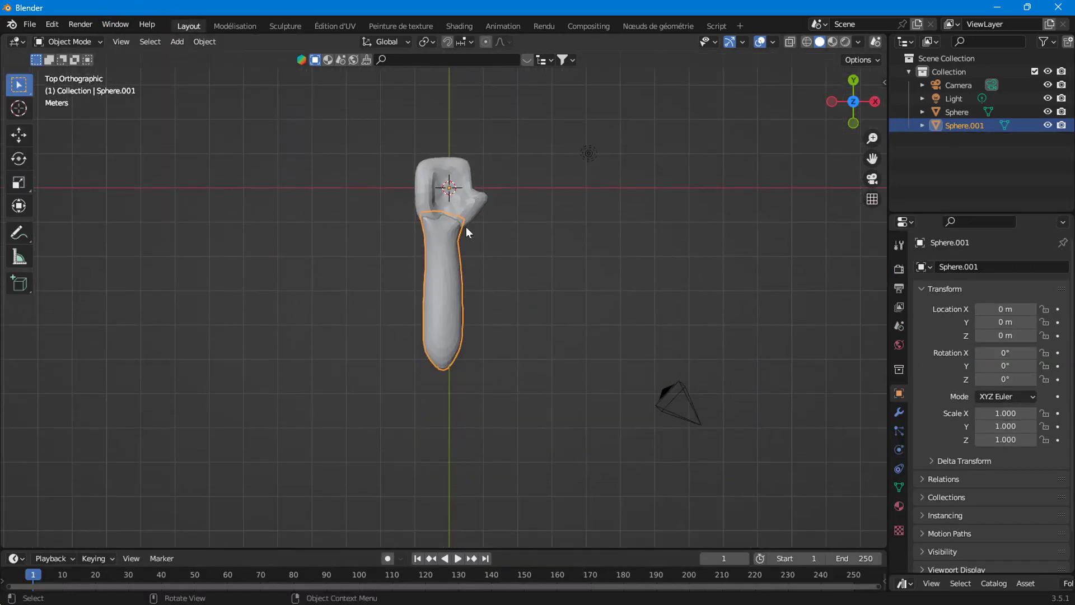
scroll(521, 259, "up", 1)
left_click(540, 248)
scroll(492, 308, "down", 1)
middle_click_drag(493, 307, 502, 365, "shift")
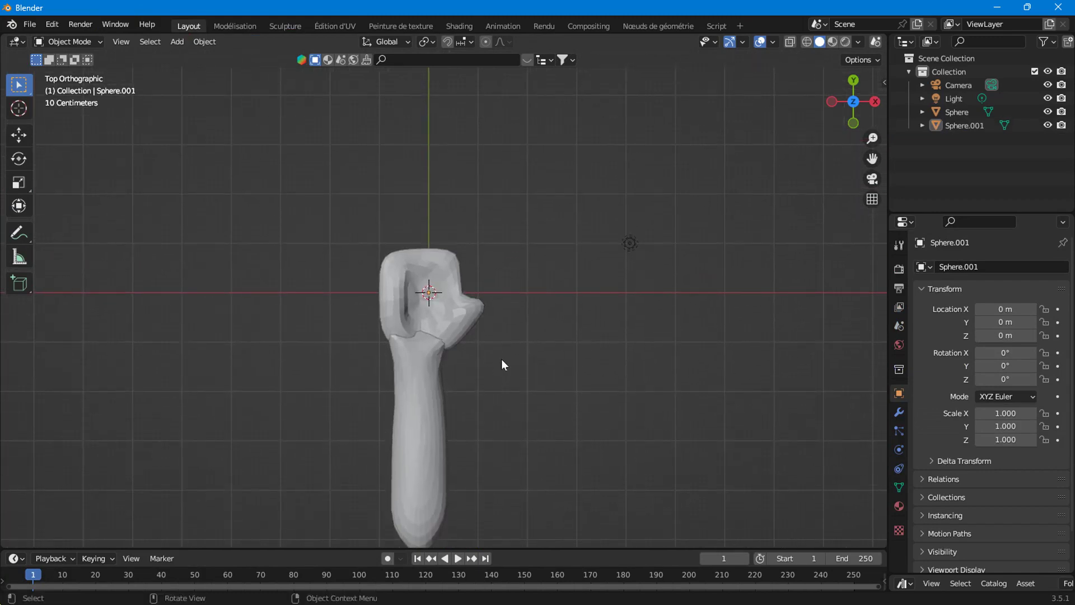
left_click(176, 42)
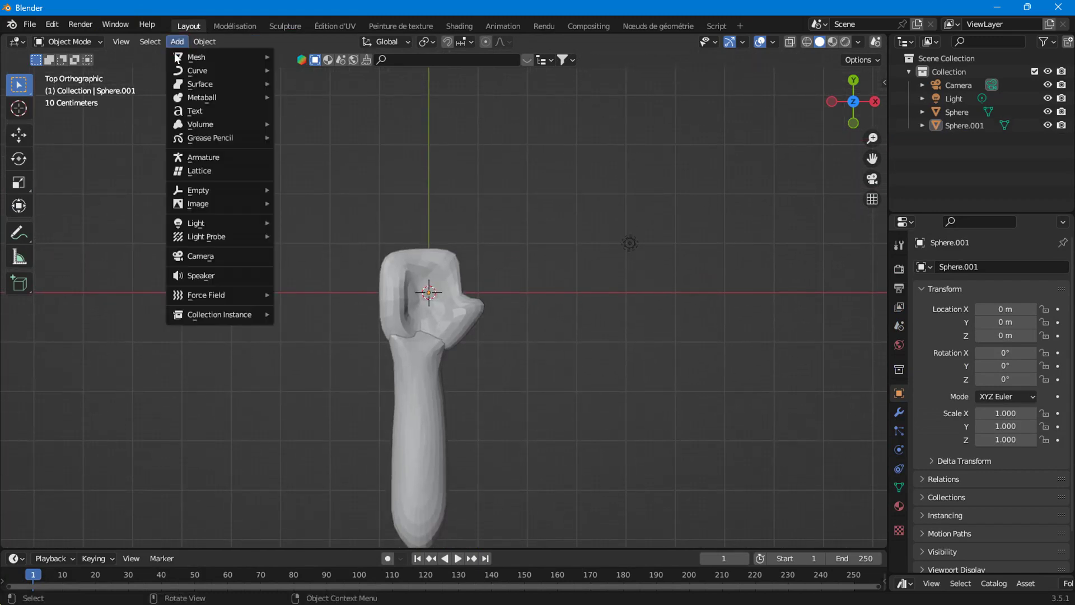
left_click(316, 98)
scroll(435, 228, "up", 3)
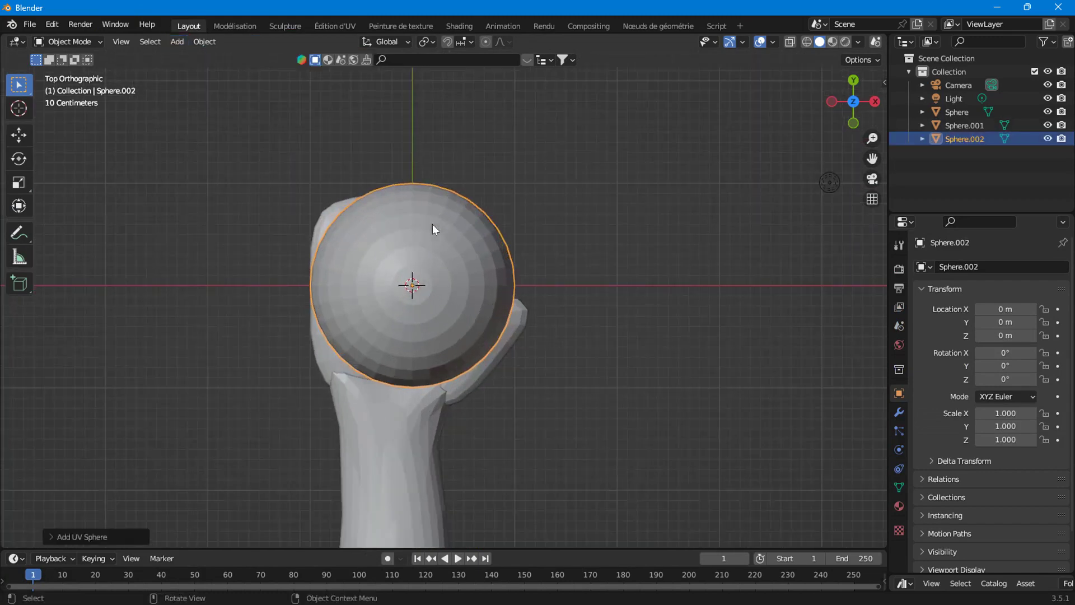
mouse_move(633, 246)
middle_mouse_down()
mouse_move(638, 221)
mouse_move(646, 233)
middle_mouse_up()
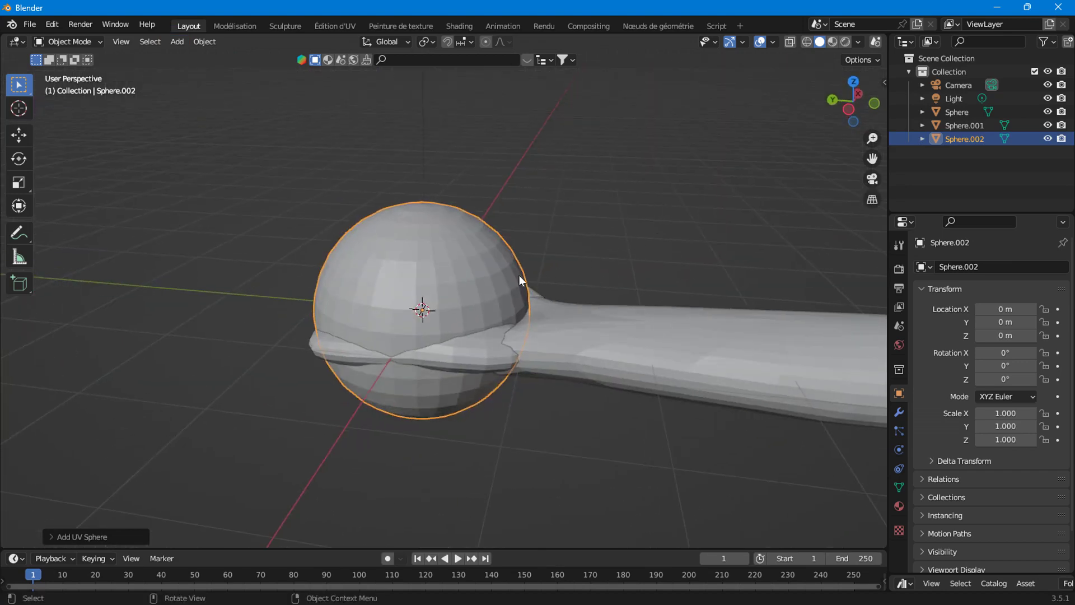
- Stretch the sphere along Y and shrink it uniformly to finger size
key("s")
key("y")
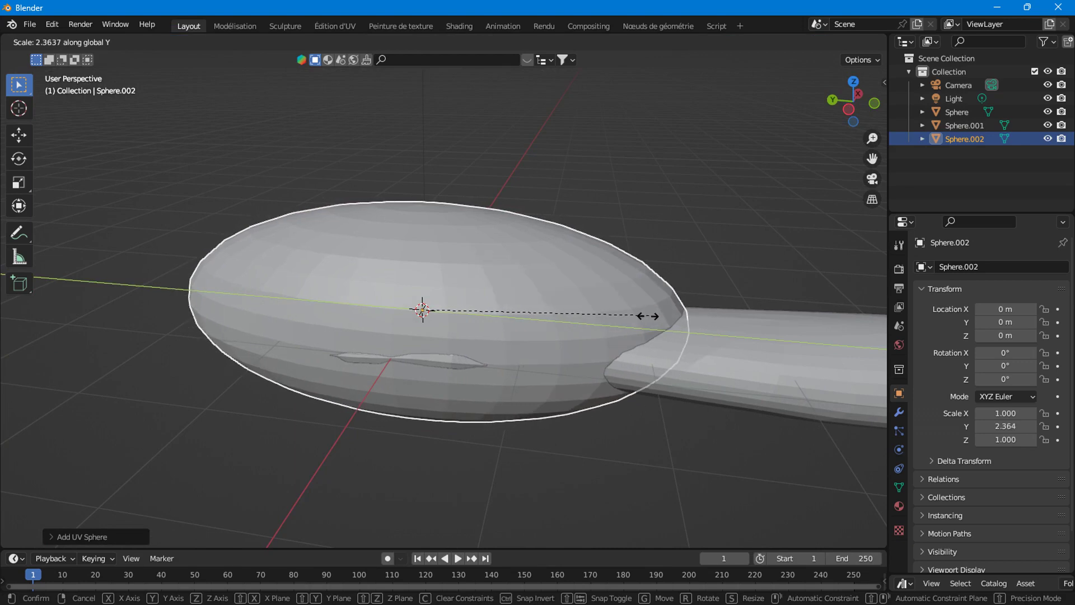
left_click(653, 312)
key("s")
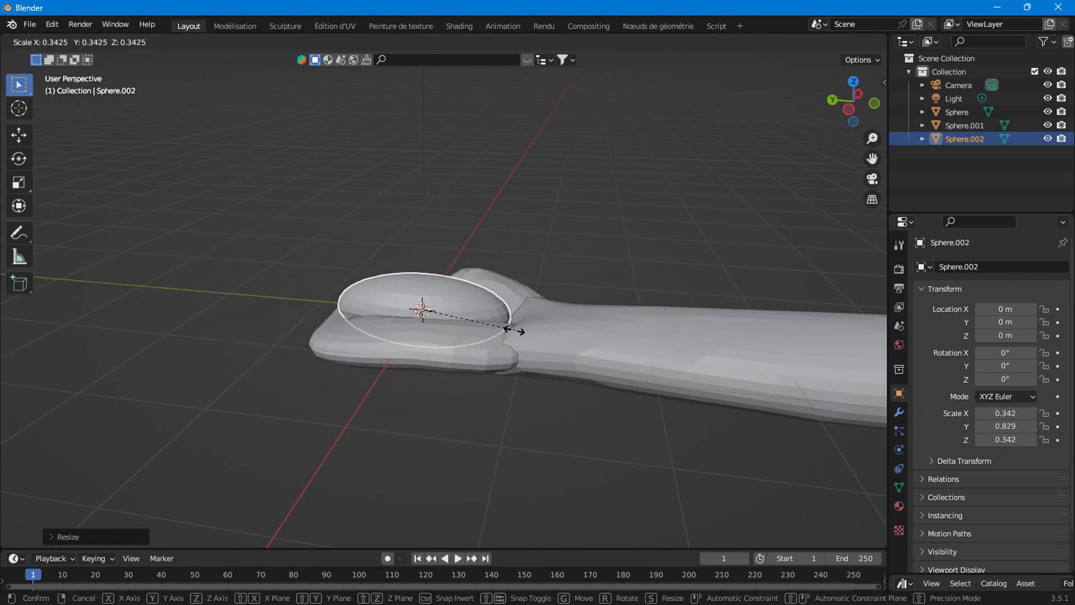
left_click(482, 323)
- In Top view, place the sphere left of the hand and lengthen it along Z into a finger segment
left_click(854, 82)
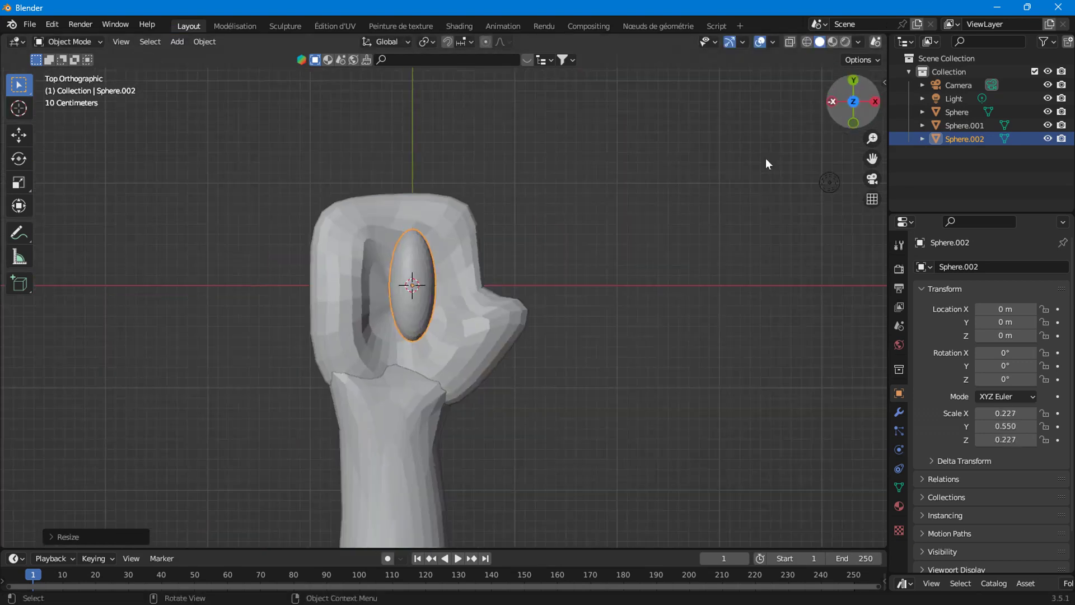
key("g")
left_click(431, 323)
key("s")
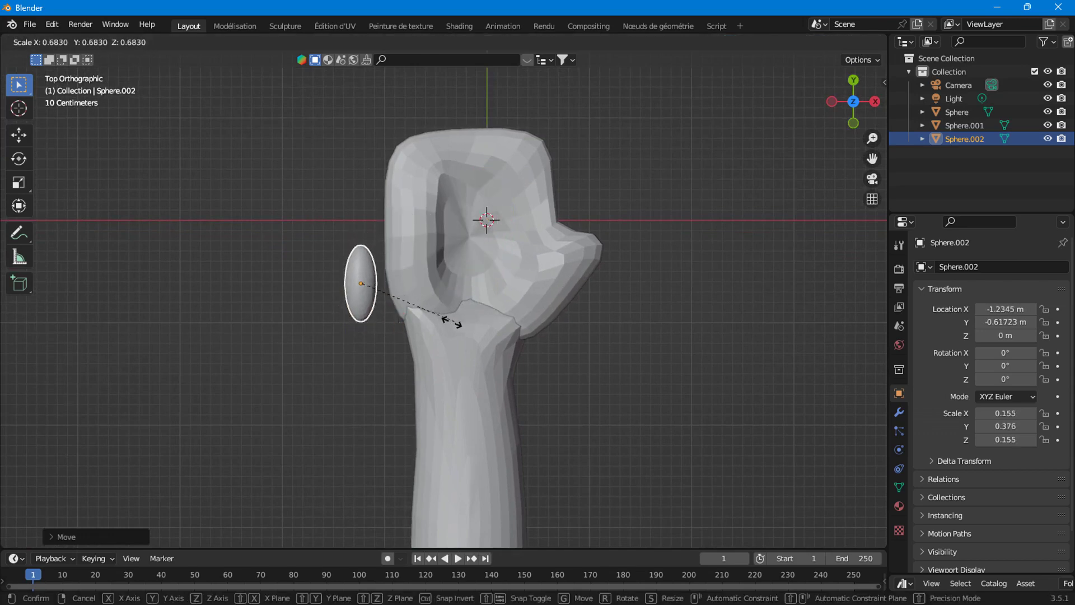
key("z")
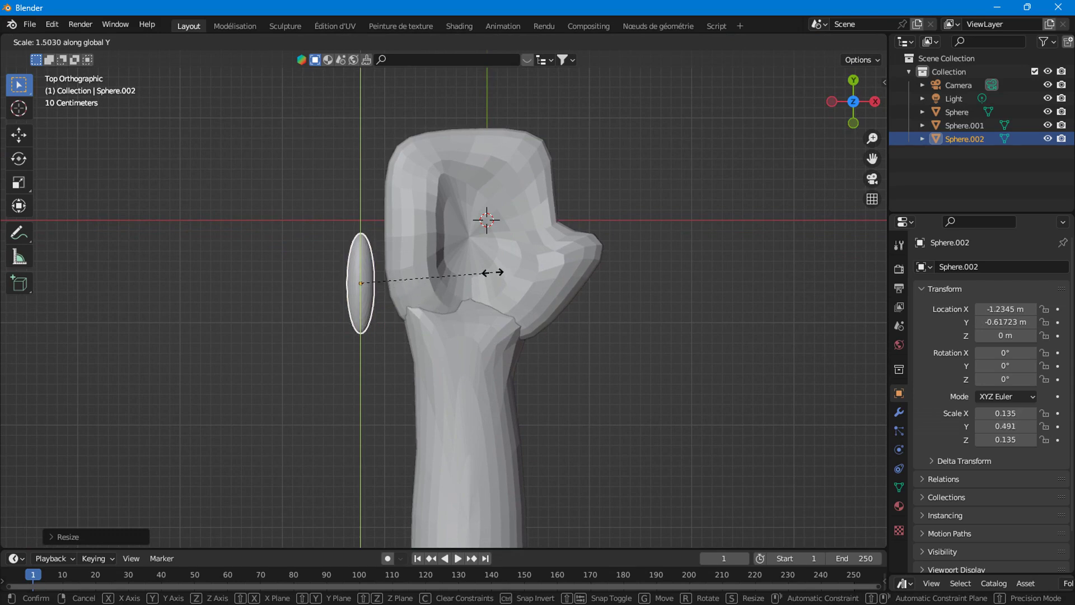
left_click(492, 272)
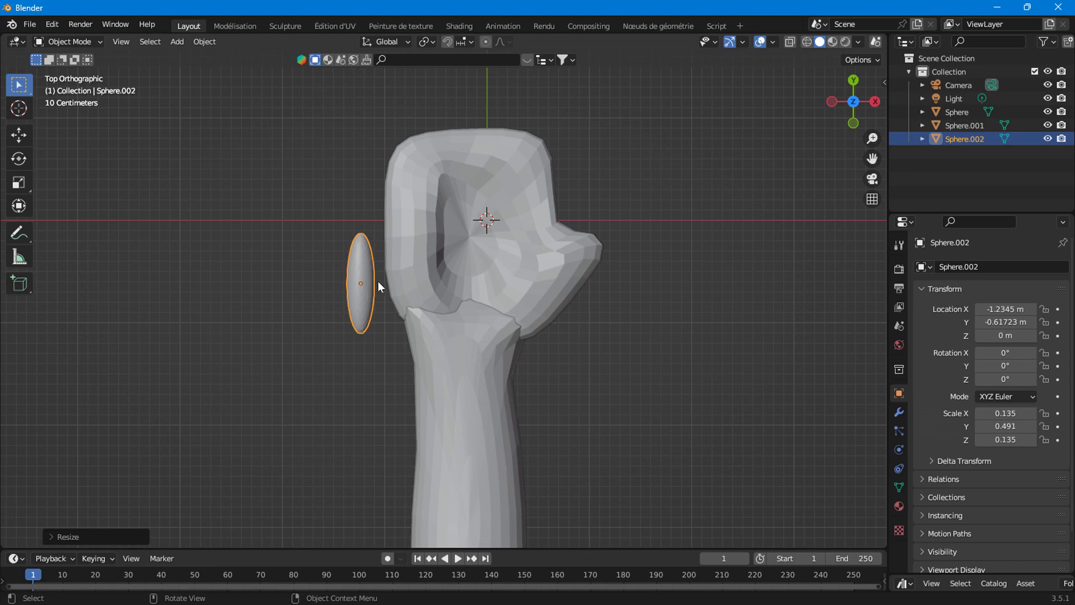
key("shift+d")
- Stack two duplicate segments above the first and shift all three together
left_click(369, 246)
key("shift+d")
left_click(371, 197)
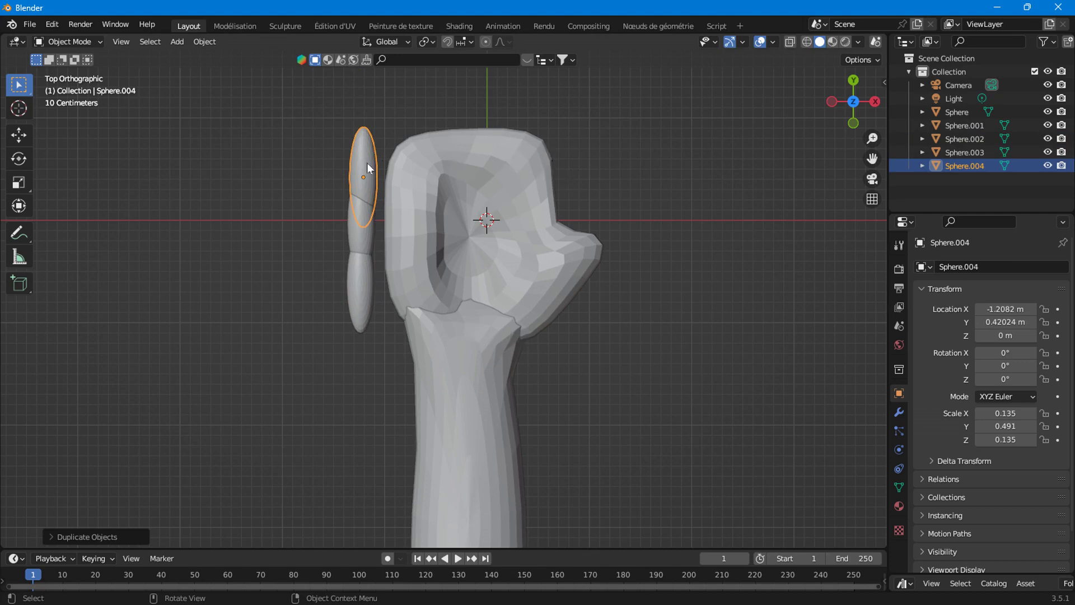
left_click_drag(365, 303, 370, 255)
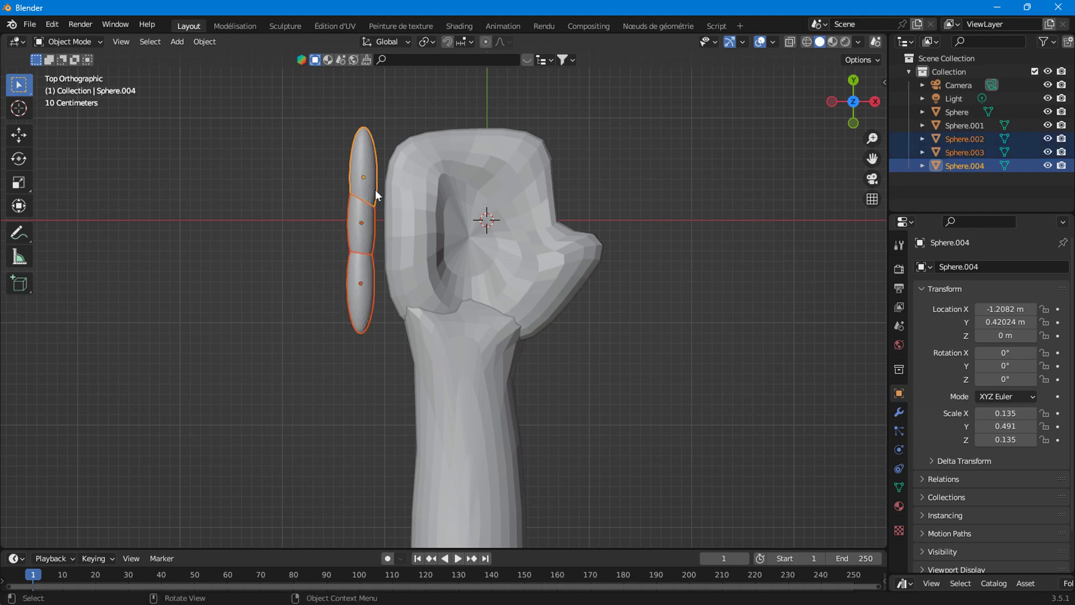
key("g")
left_click(380, 206)
- Move the middle and top finger segments down to close the gaps
scroll(390, 259, "up", 2)
scroll(298, 281, "up", 1)
left_click(298, 280)
scroll(347, 280, "up", 1)
scroll(347, 280, "up", 1)
left_click(323, 199)
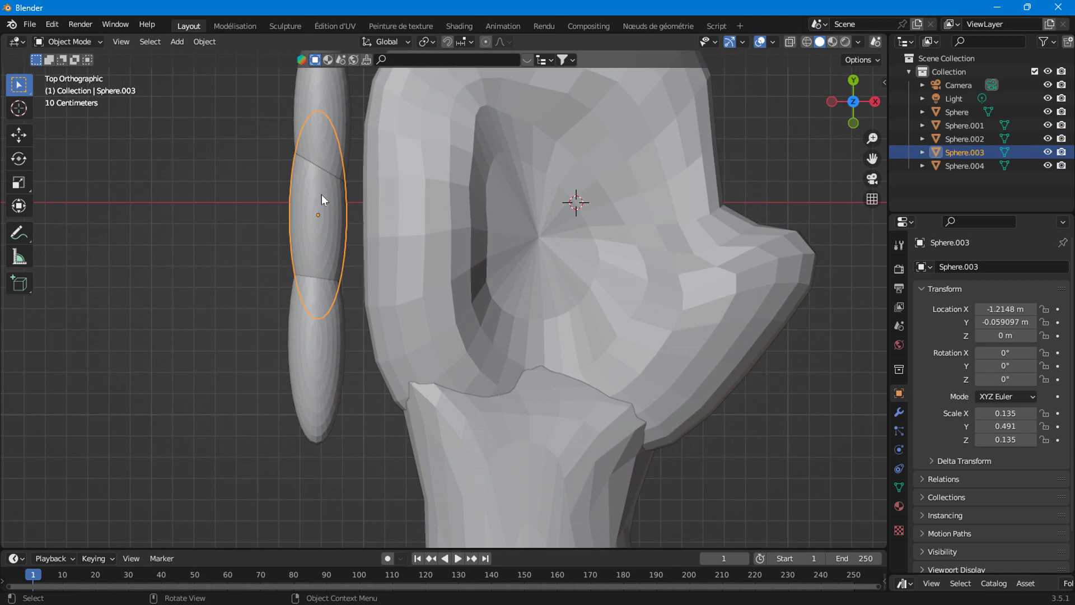
key("g")
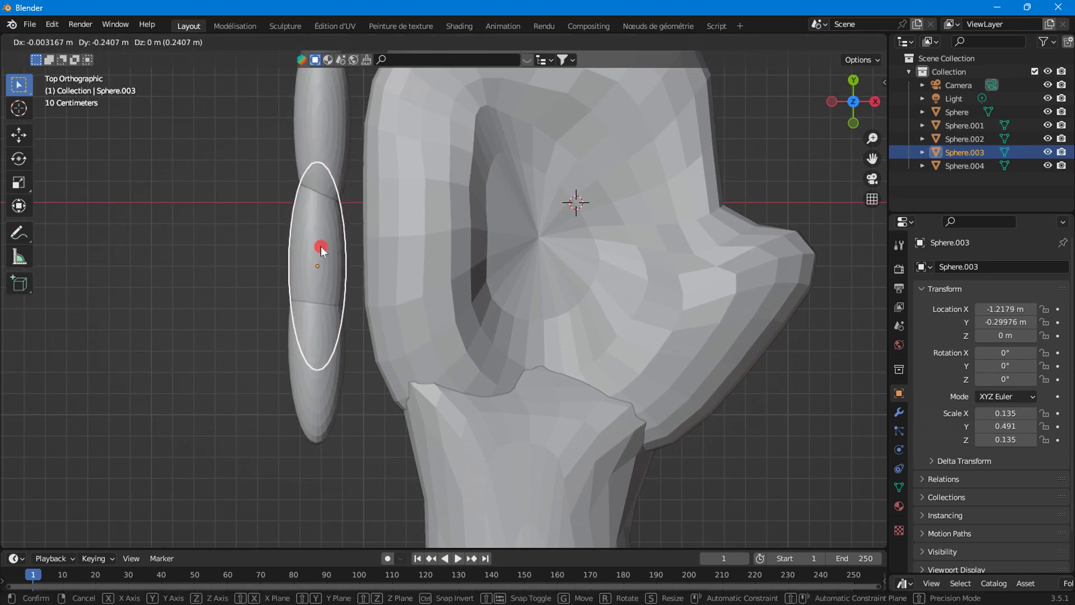
left_click(320, 246)
left_click(322, 112)
key("g")
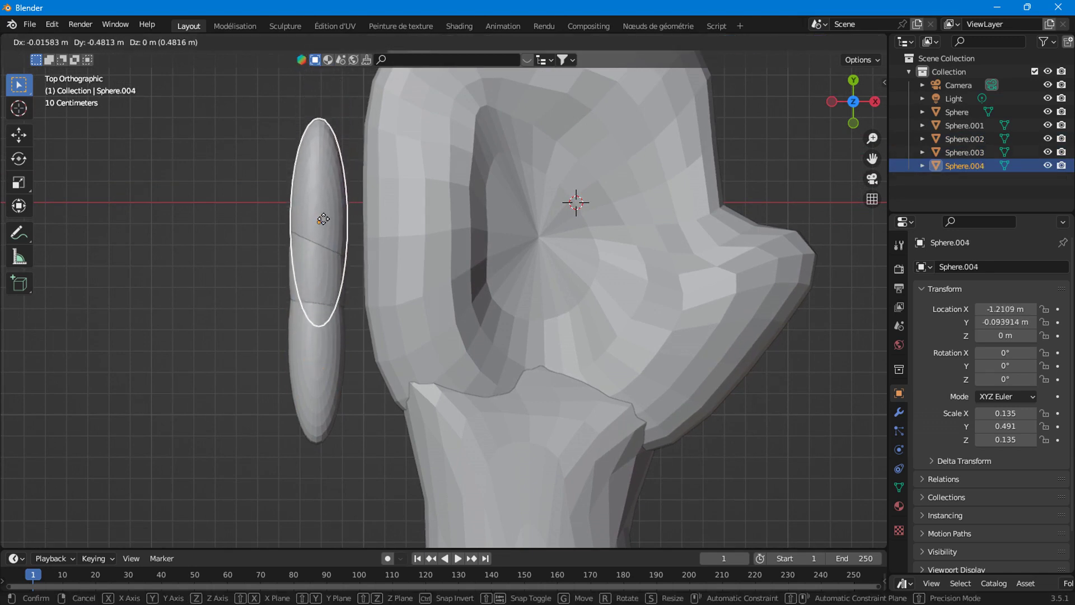
left_click(323, 218)
- Shrink the top segment slimmer and nudge it back into place
key("s")
left_click(395, 217)
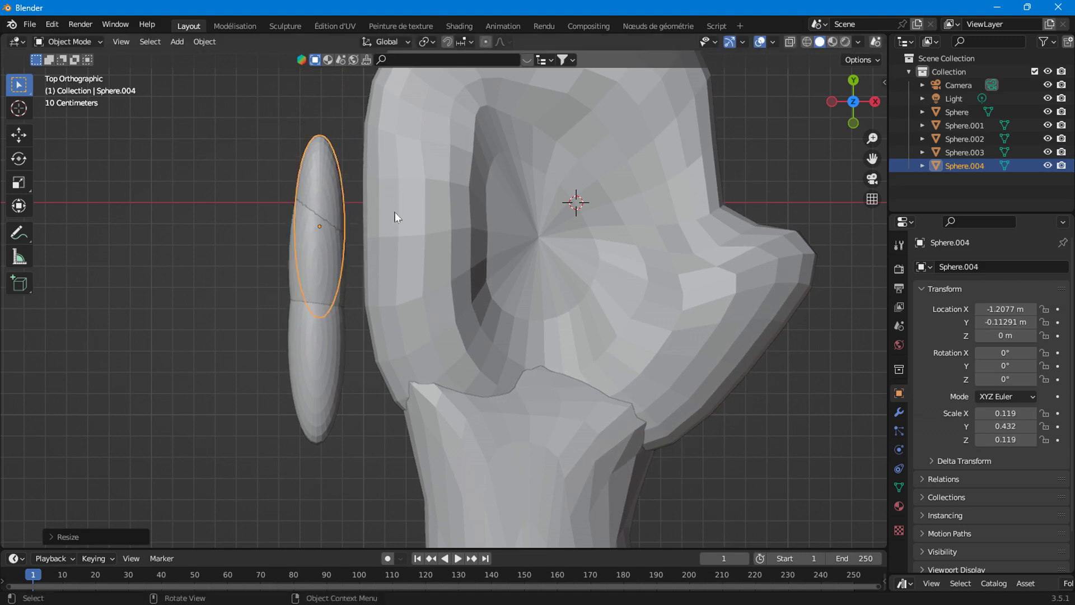
key("g")
left_click(359, 187)
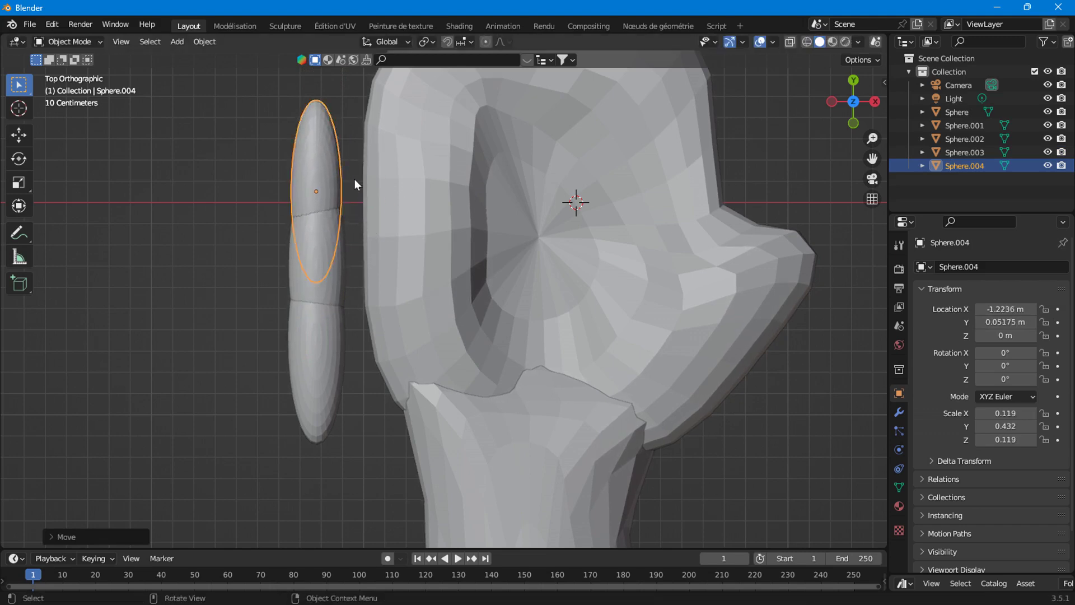
key("g")
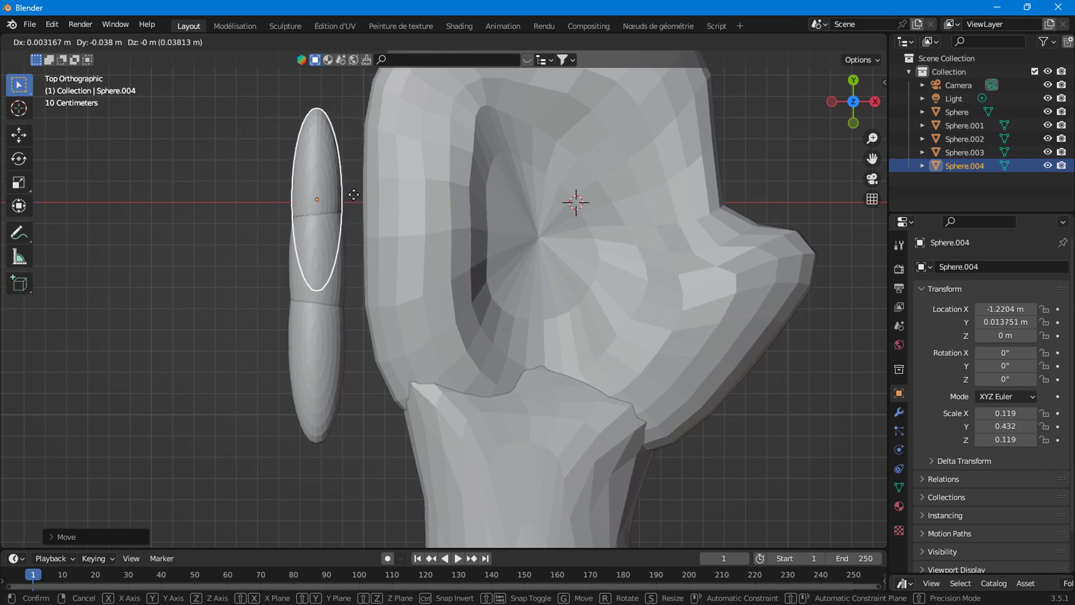
left_click(355, 197)
- Select all three segments, enlarge them twice, and move them up beside the palm
scroll(322, 226, "down", 3)
left_click_drag(323, 222, 386, 312, "shift")
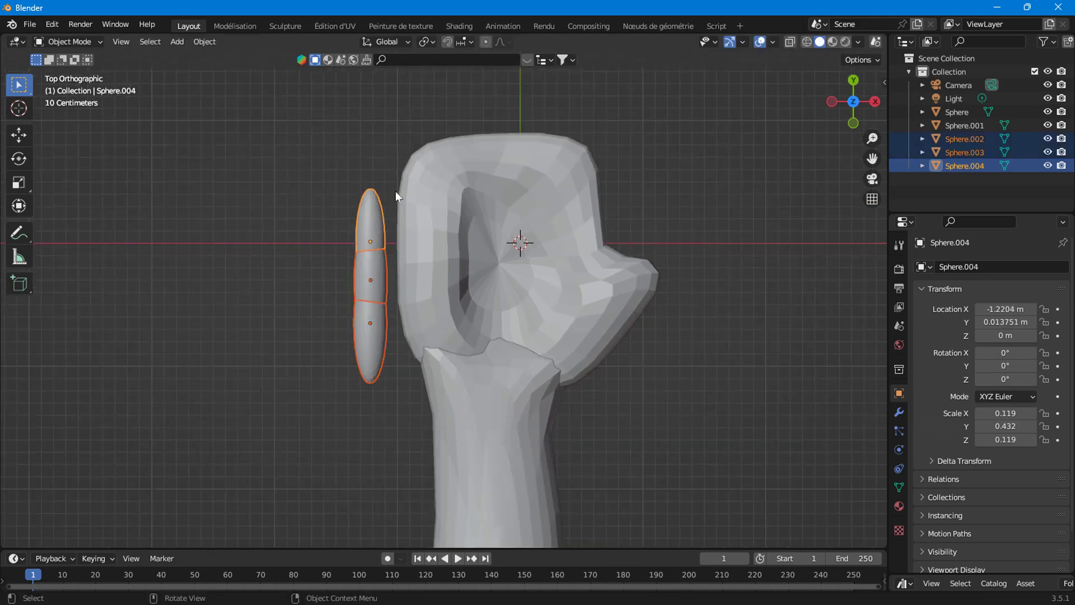
key("s")
left_click(409, 287)
key("g")
left_click(409, 261)
key("s")
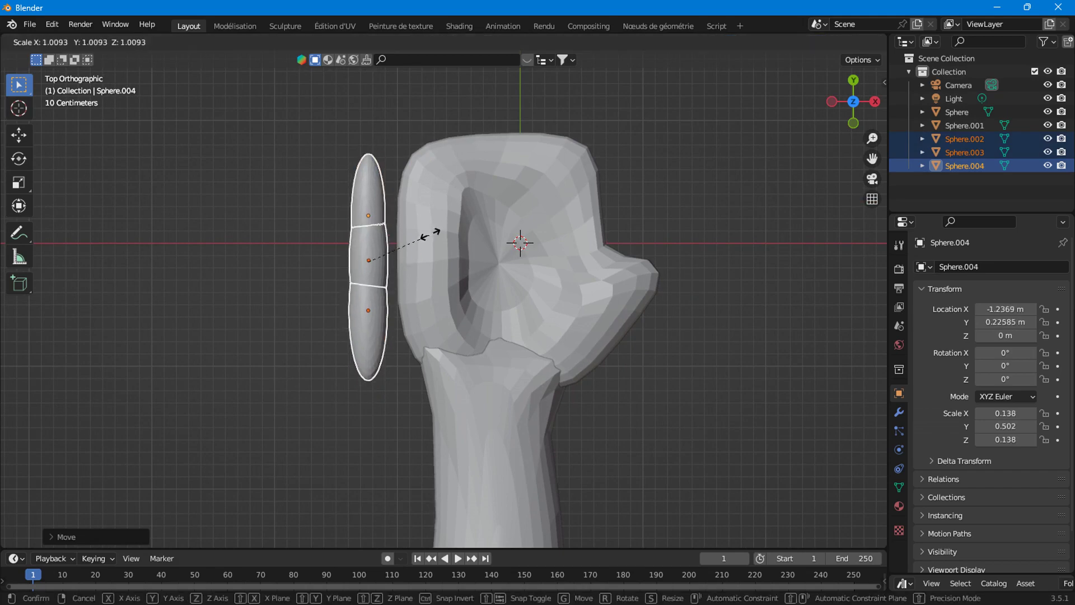
left_click(437, 230)
scroll(472, 294, "down", 3)
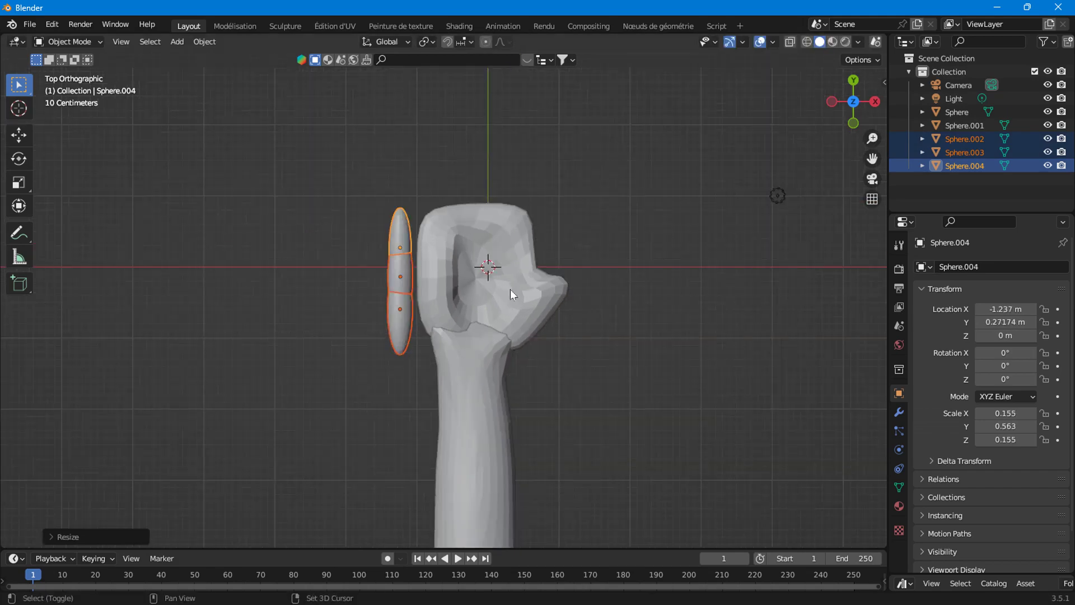
middle_click_drag(511, 294, 491, 372, "shift")
scroll(359, 401, "up", 3)
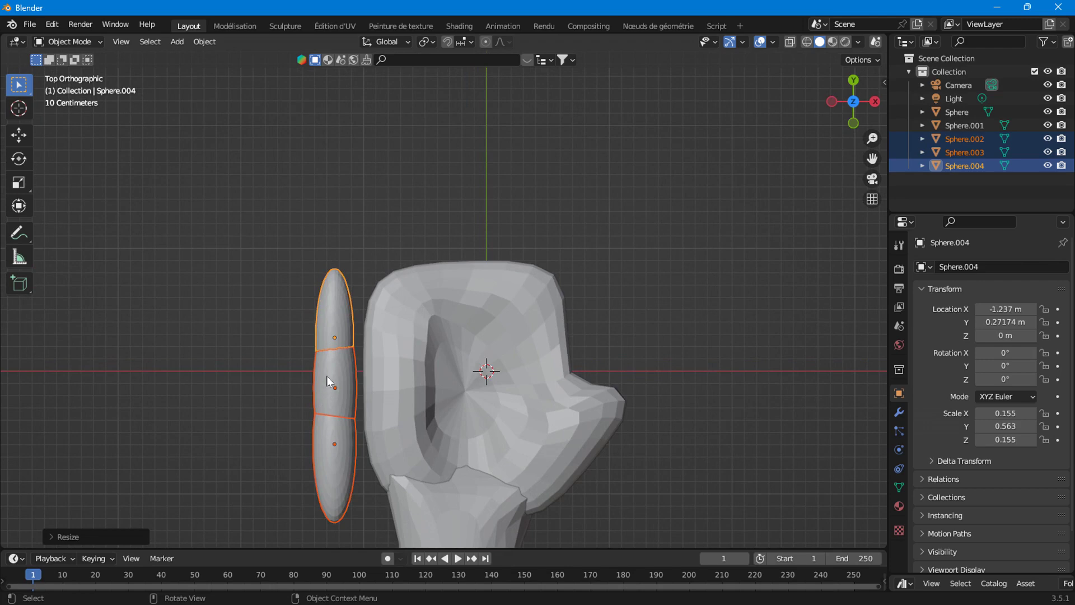
- Join the three spheres into one object via the right-click Join command and move the finger onto the palm
right_click(339, 296)
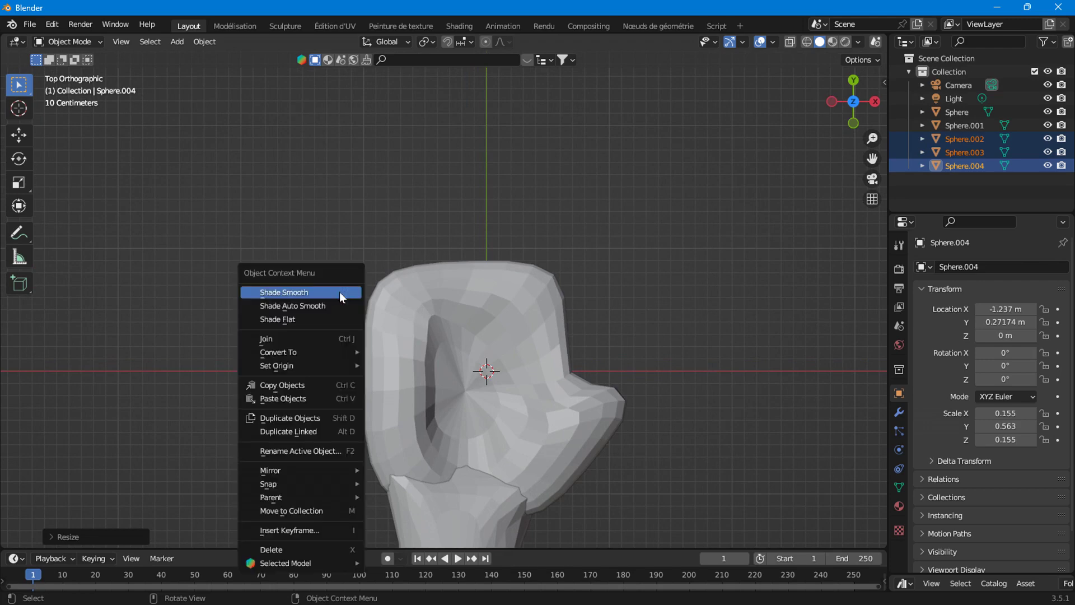
left_click(296, 343)
key("g")
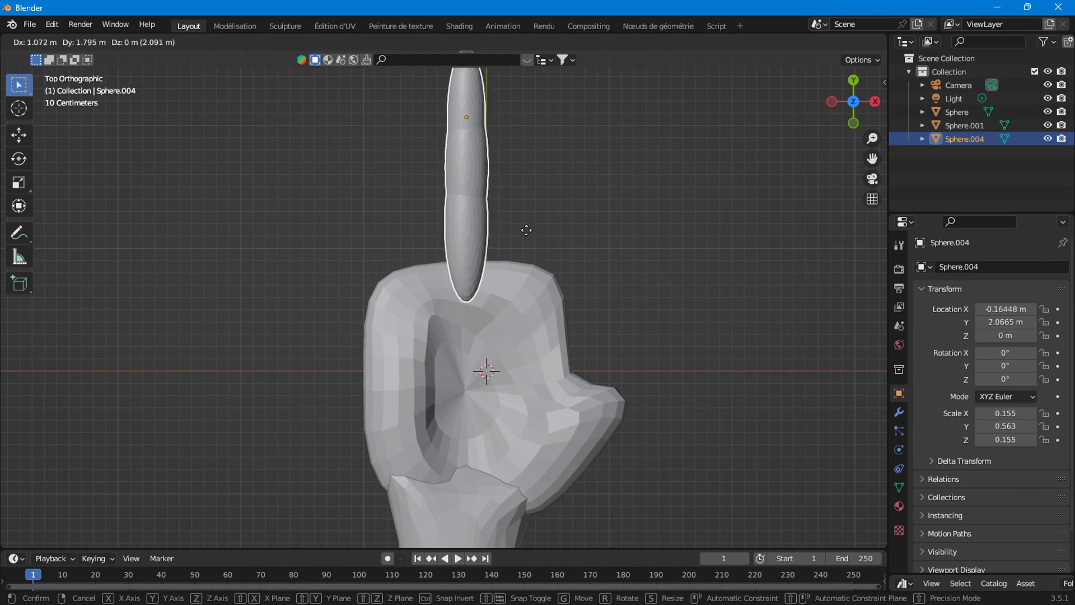
left_click(527, 229)
scroll(533, 290, "down", 3)
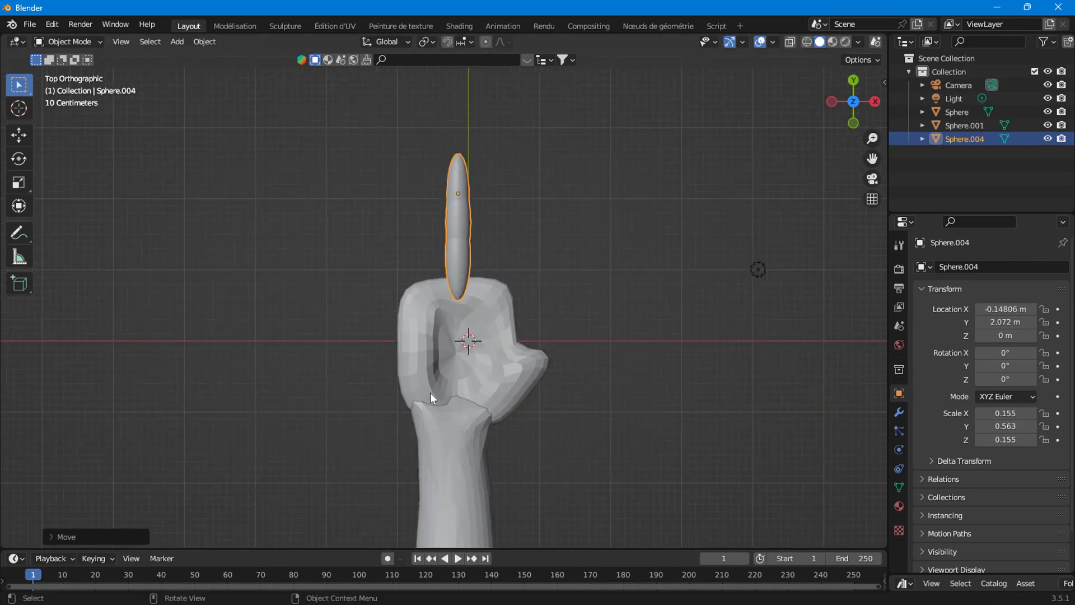
middle_click_drag(430, 398, 448, 311)
- Lower the finger vertically along Z
mouse_move(458, 269)
middle_mouse_down()
mouse_move(523, 271)
mouse_move(468, 272)
middle_mouse_up()
key("g")
key("z")
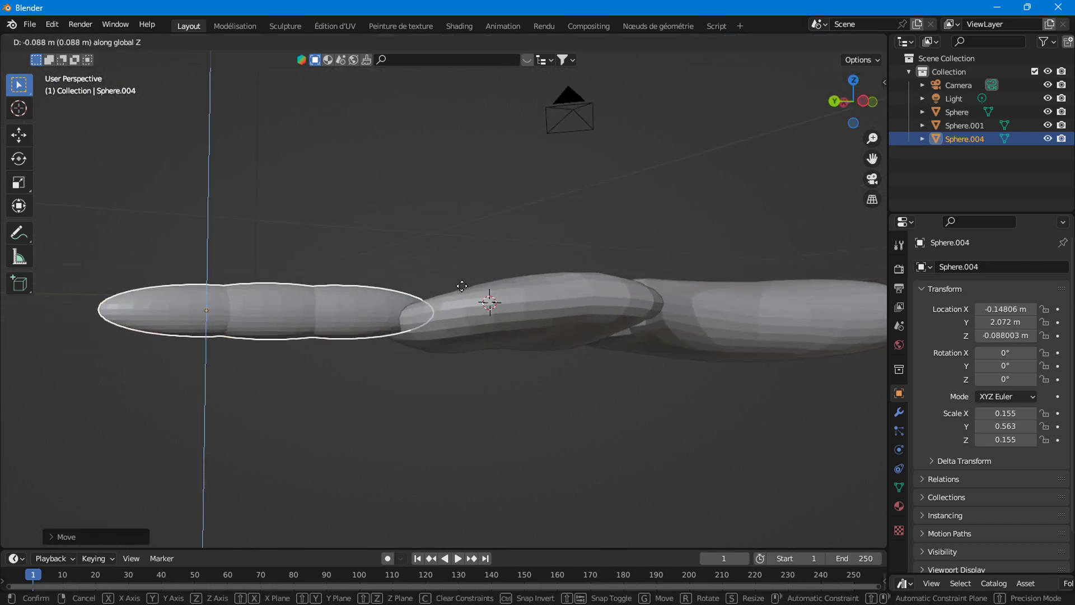
left_click(612, 283)
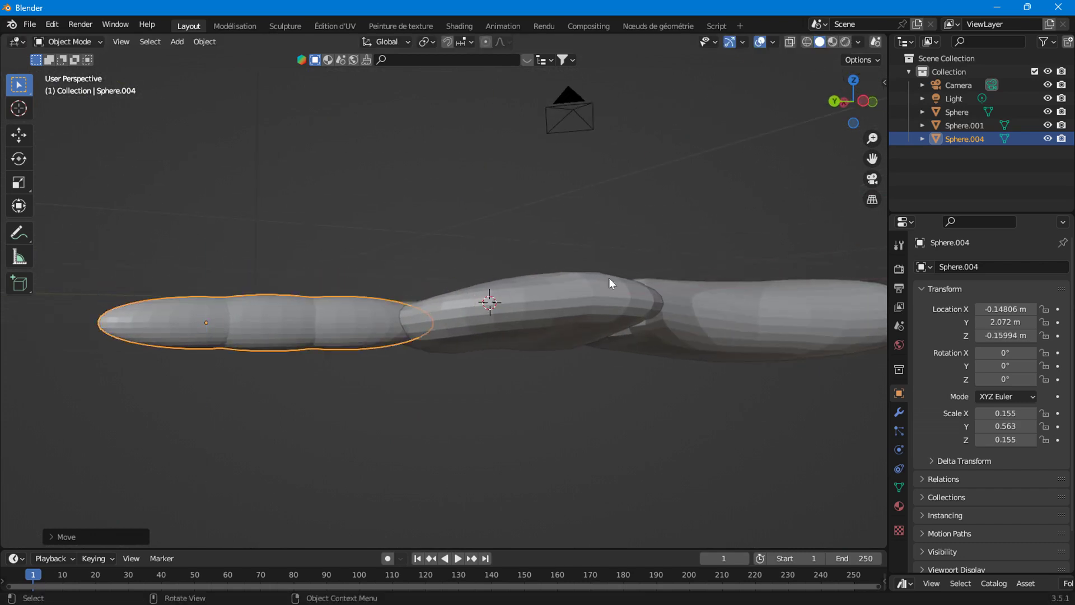
left_click(865, 100)
- In Left view, tilt the finger forward to about 9° while repositioning it
key("r")
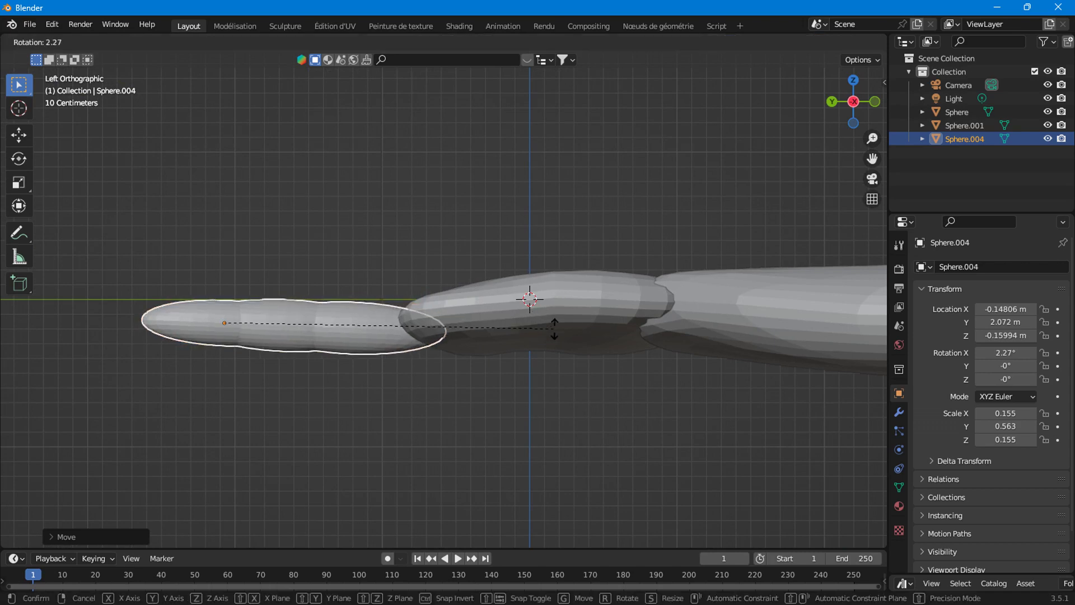
left_click(423, 371)
key("g")
left_click(528, 354)
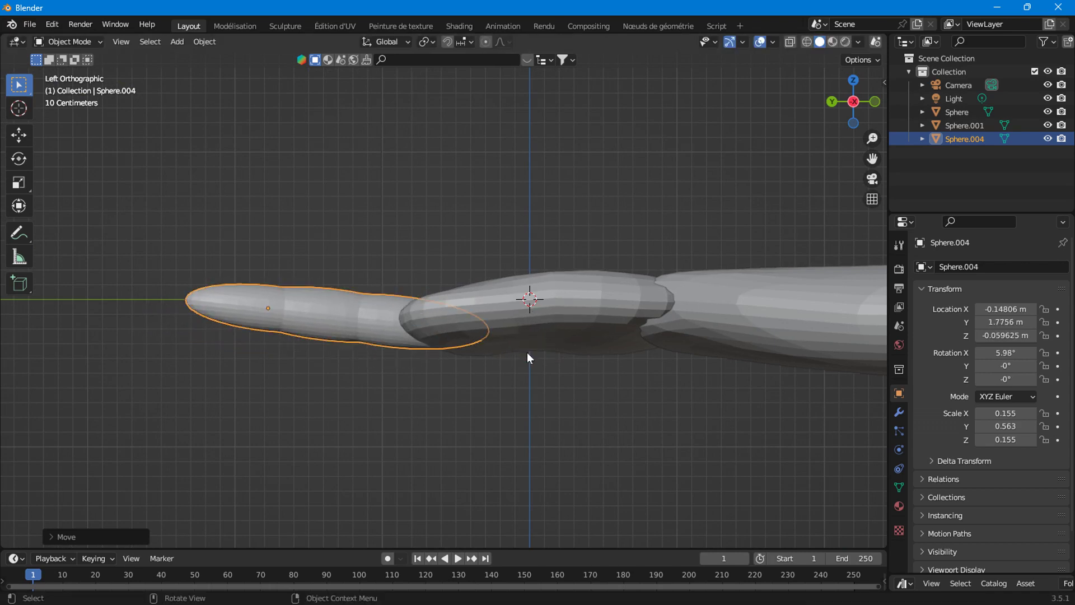
key("r")
left_click(449, 343)
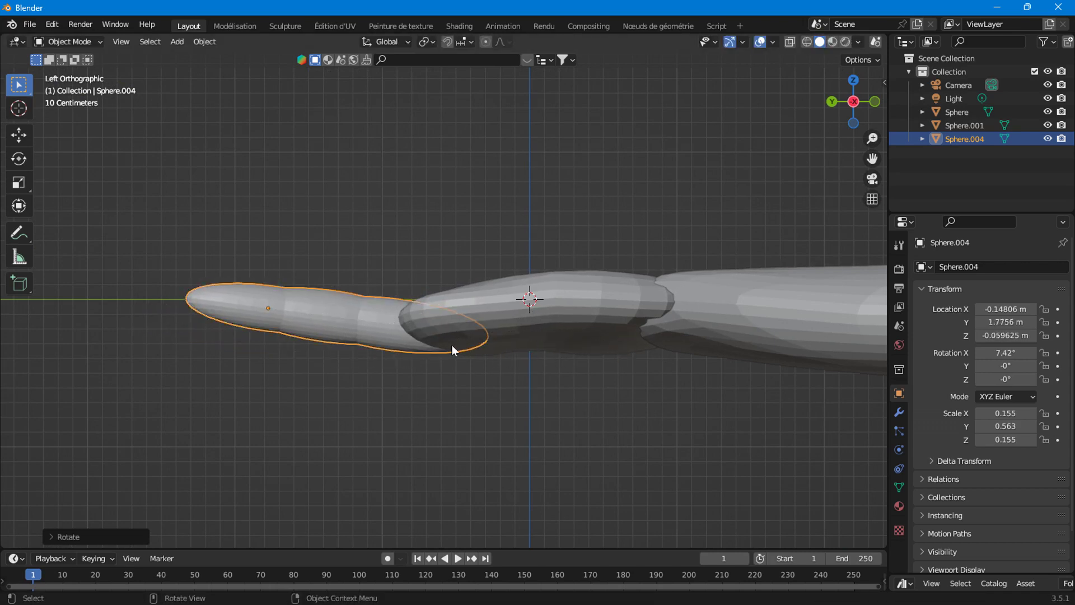
key("r")
left_click(536, 365)
- Increase the tilt to 16.6° and seat the finger's base into the palm's top edge
key("g")
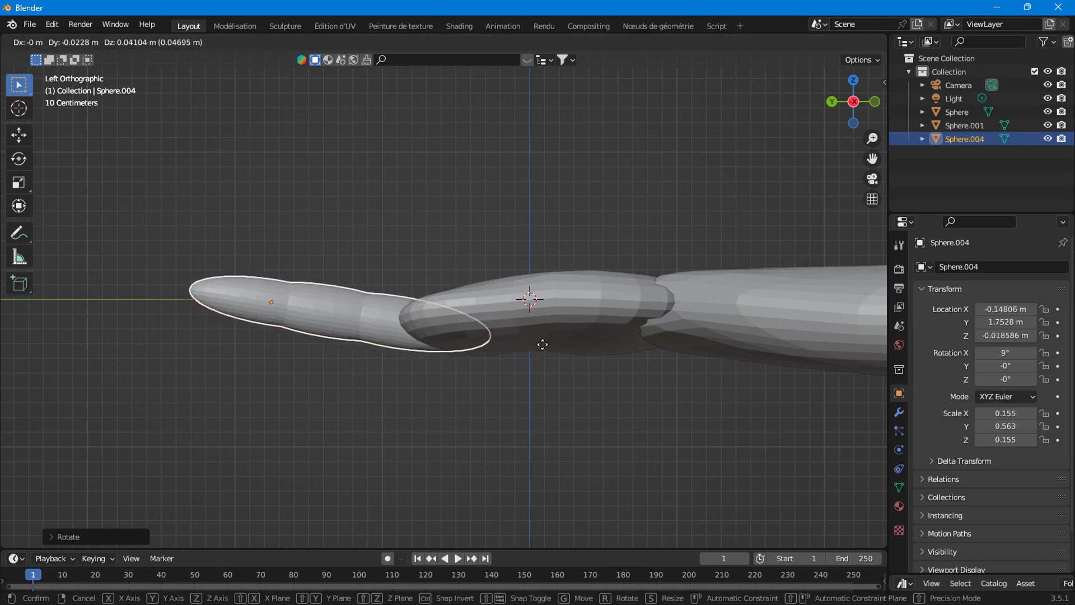
left_click(546, 345)
key("r")
left_click(562, 350)
key("g")
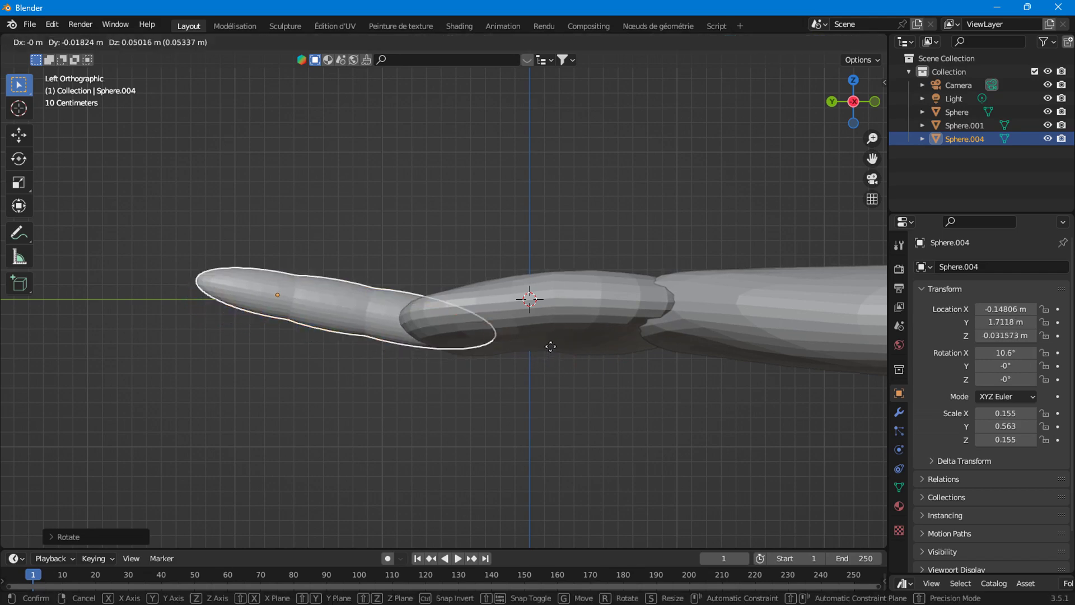
left_click(554, 354)
key("r")
left_click(612, 390)
key("g")
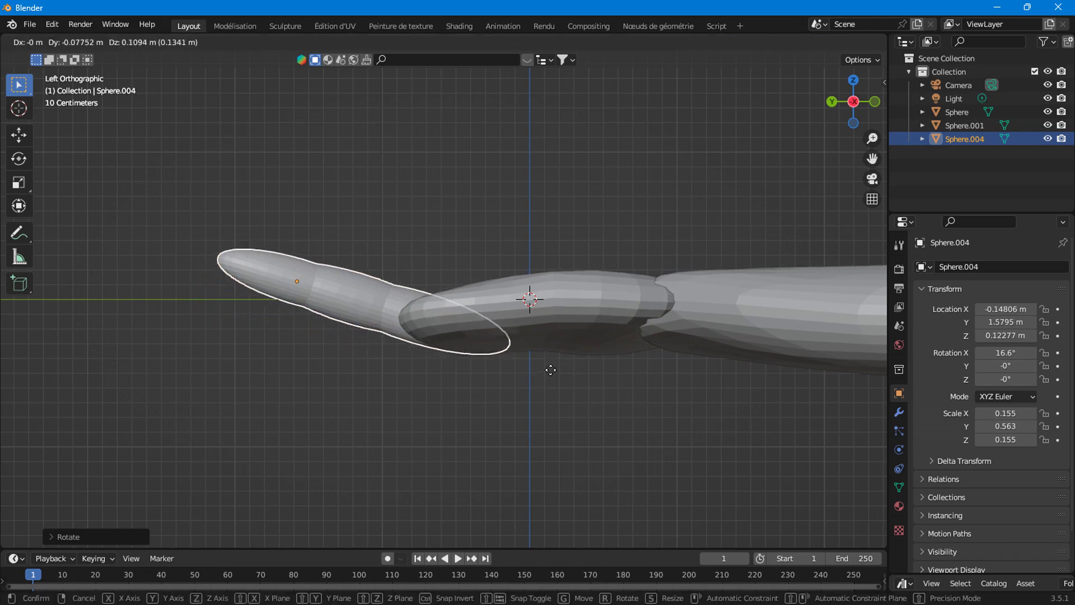
left_click(563, 371)
scroll(611, 316, "down", 4)
middle_click_drag(609, 316, 459, 437)
left_click(854, 99)
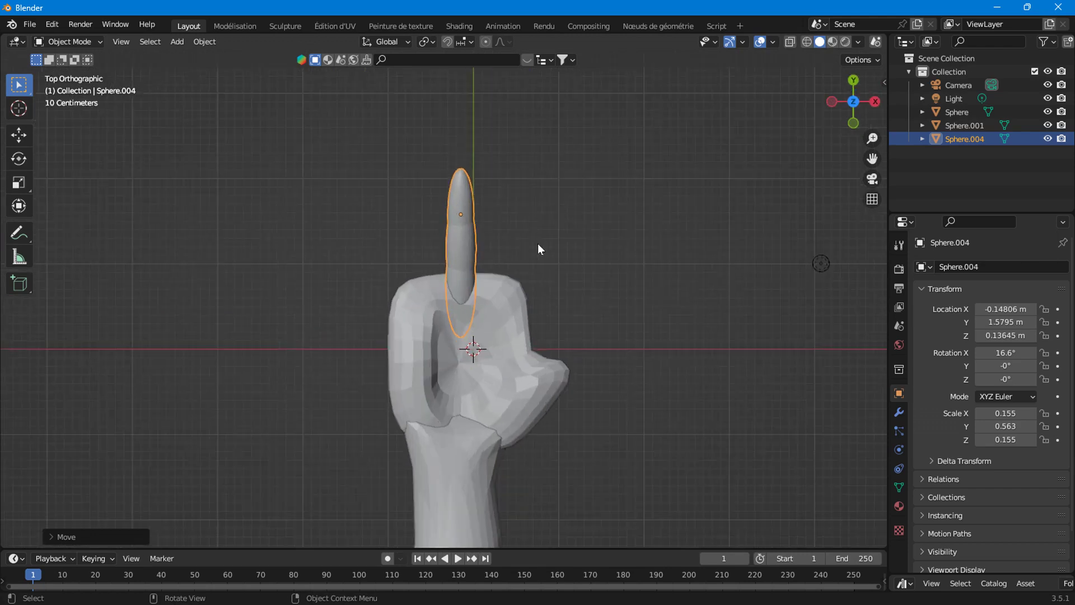
- Slide the finger up so only its base overlaps the palm, then raise it slightly along Z
key("g")
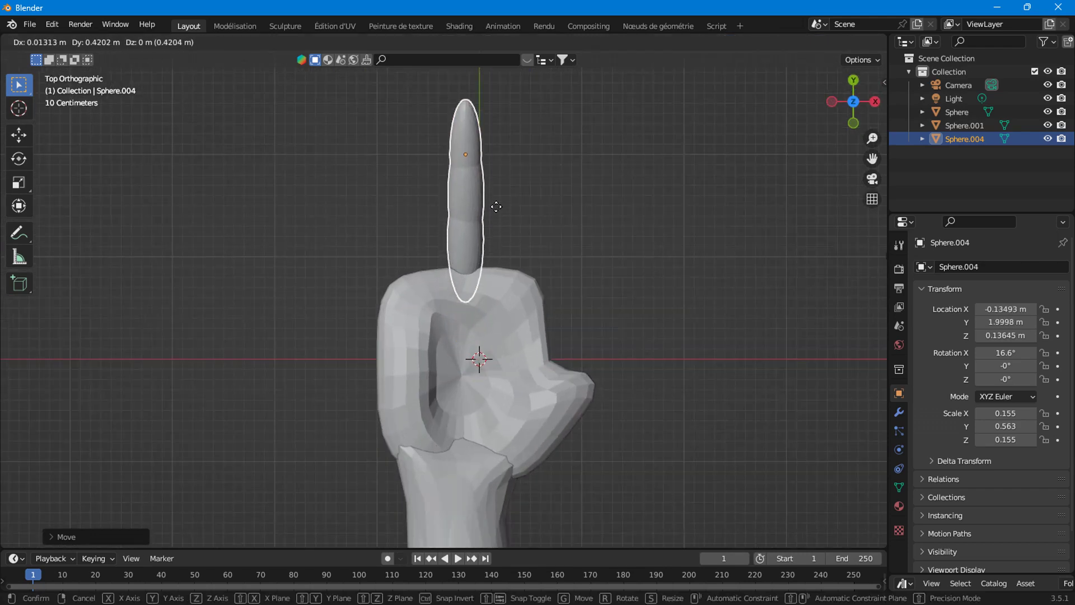
left_click(496, 212)
mouse_move(515, 242)
middle_mouse_down()
mouse_move(587, 129)
mouse_move(523, 312)
mouse_move(585, 295)
mouse_move(499, 343)
middle_mouse_up()
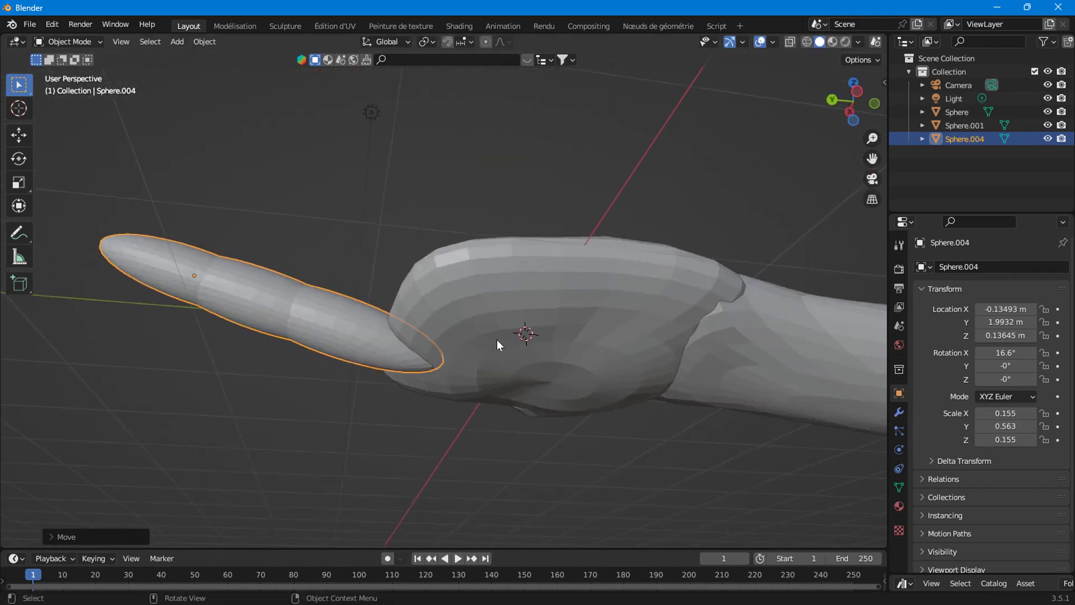
key("g")
key("z")
left_click(497, 338)
mouse_move(496, 339)
middle_mouse_down()
mouse_move(447, 439)
mouse_move(645, 291)
middle_mouse_up()
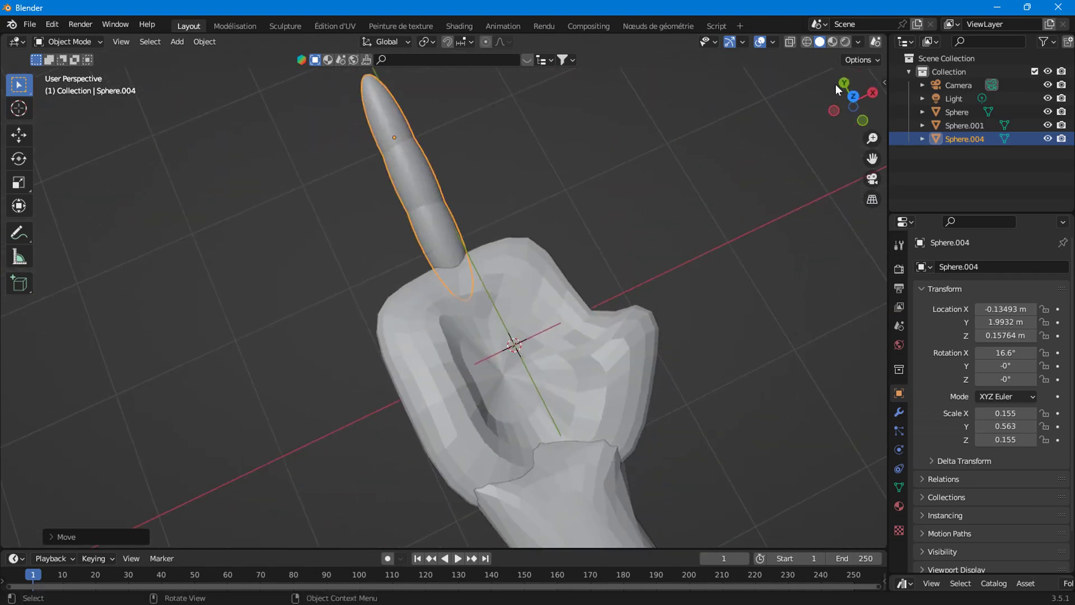
left_click(849, 99)
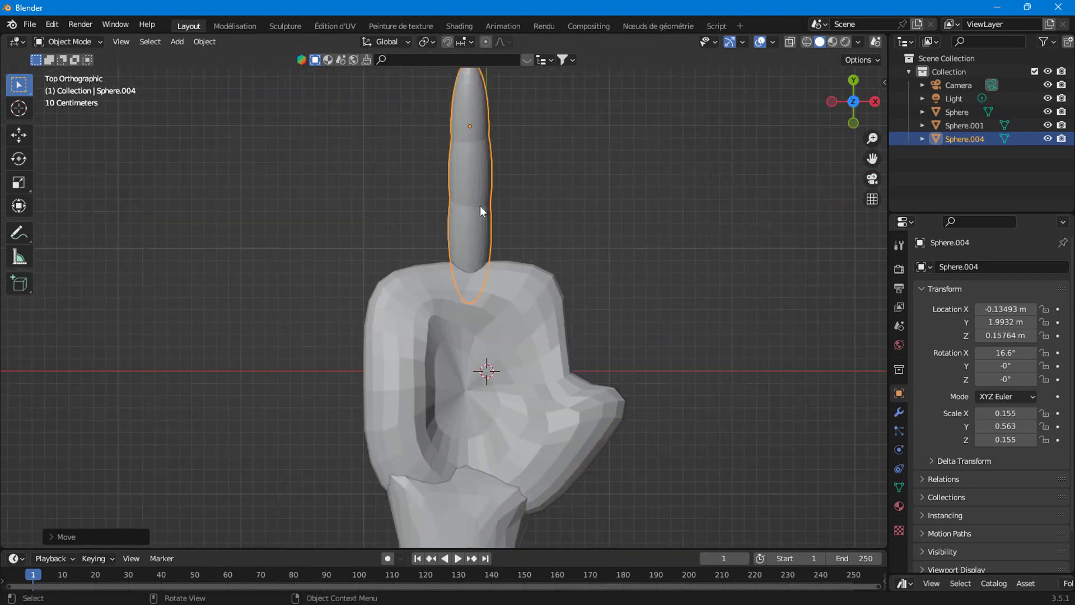
middle_click_drag(486, 235, 492, 291, "shift")
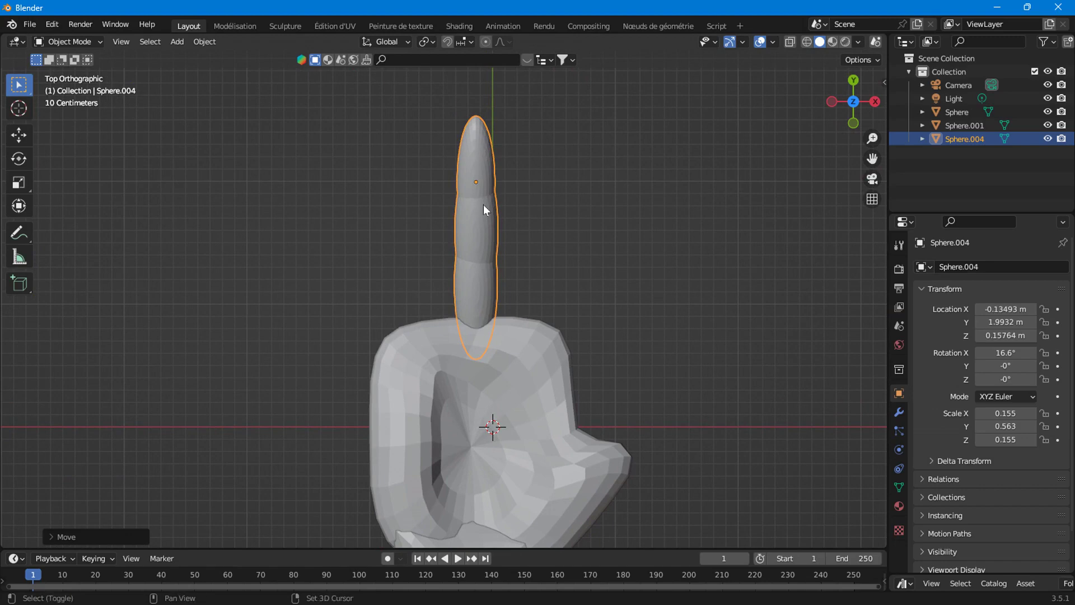
key("shift+d")
key("x")
left_click(463, 218)
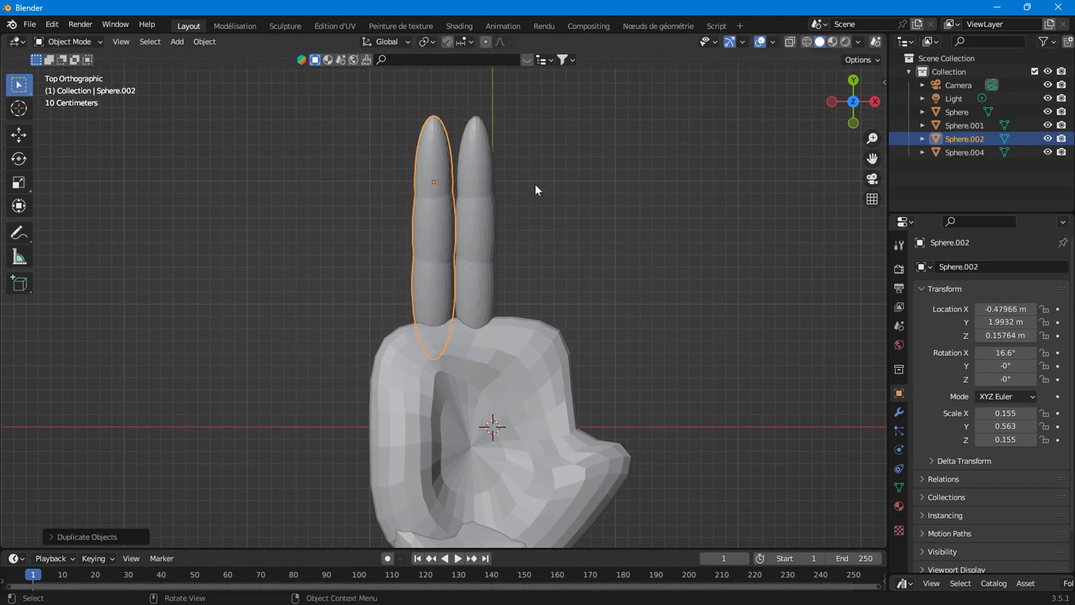
key("s")
left_click(500, 200)
key("g")
left_click(501, 231)
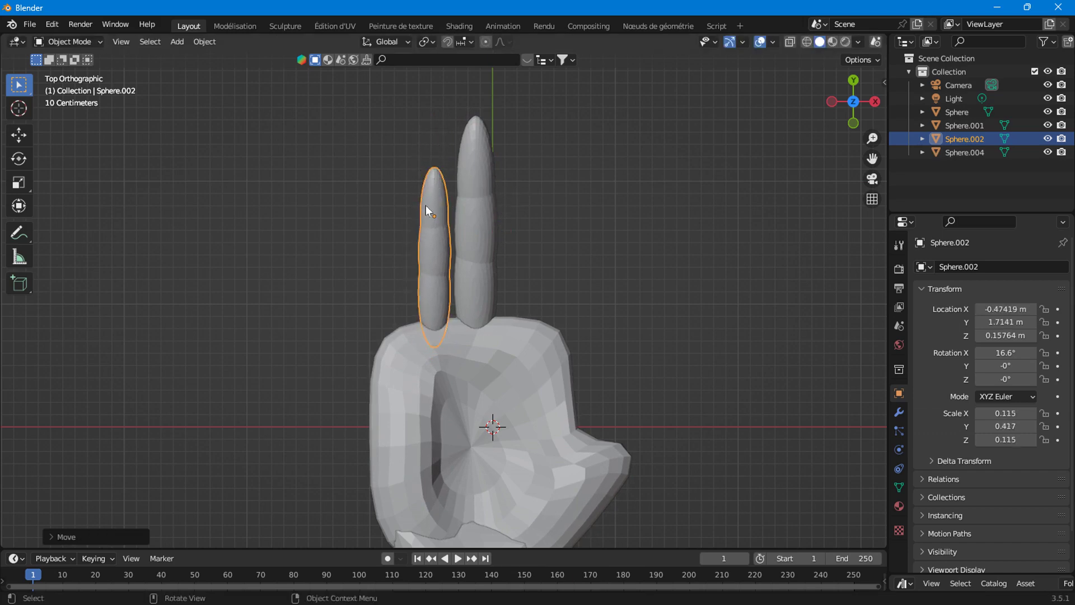
scroll(571, 227, "up", 2)
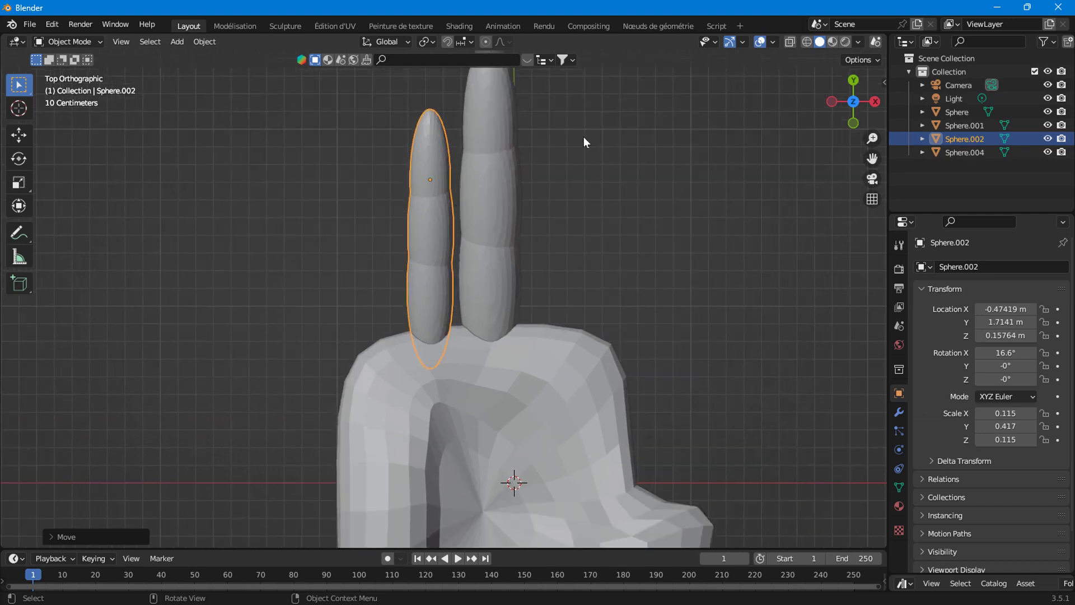
middle_click_drag(580, 172, 529, 242, "shift")
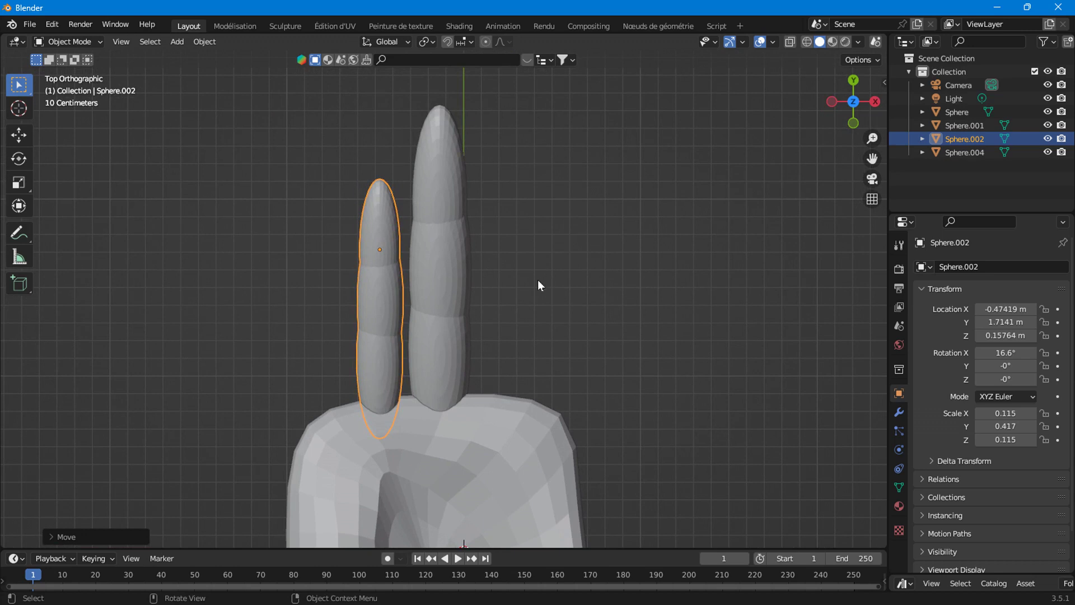
scroll(437, 214, "up", 2)
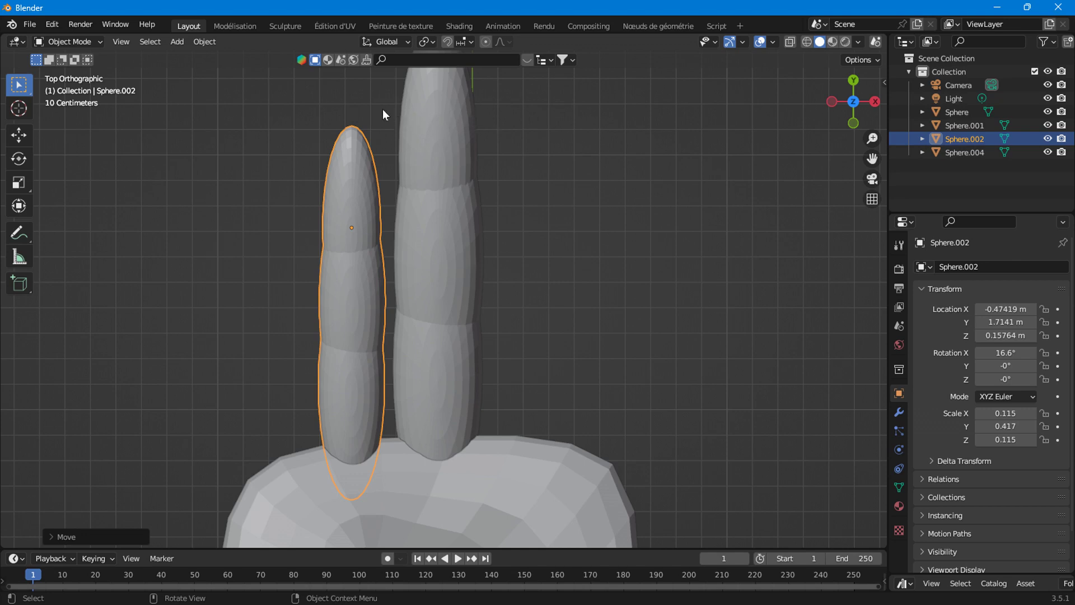
scroll(445, 254, "down", 4)
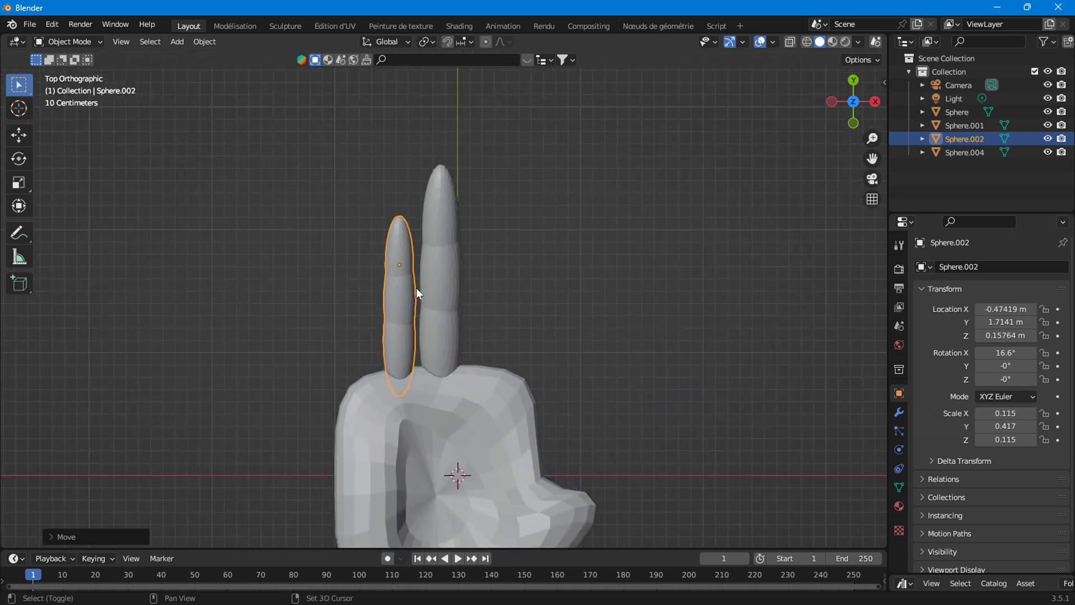
- Duplicate the tall finger into a third finger, Sphere.003, placed to its right
key("shift+d")
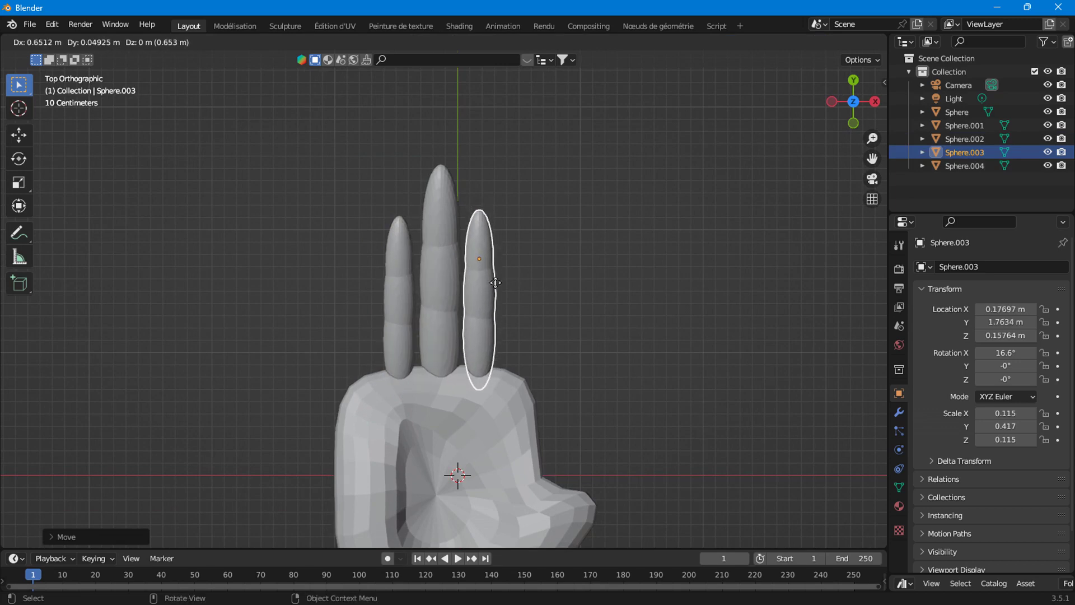
left_click(499, 333)
middle_click_drag(499, 332, 587, 301, "shift")
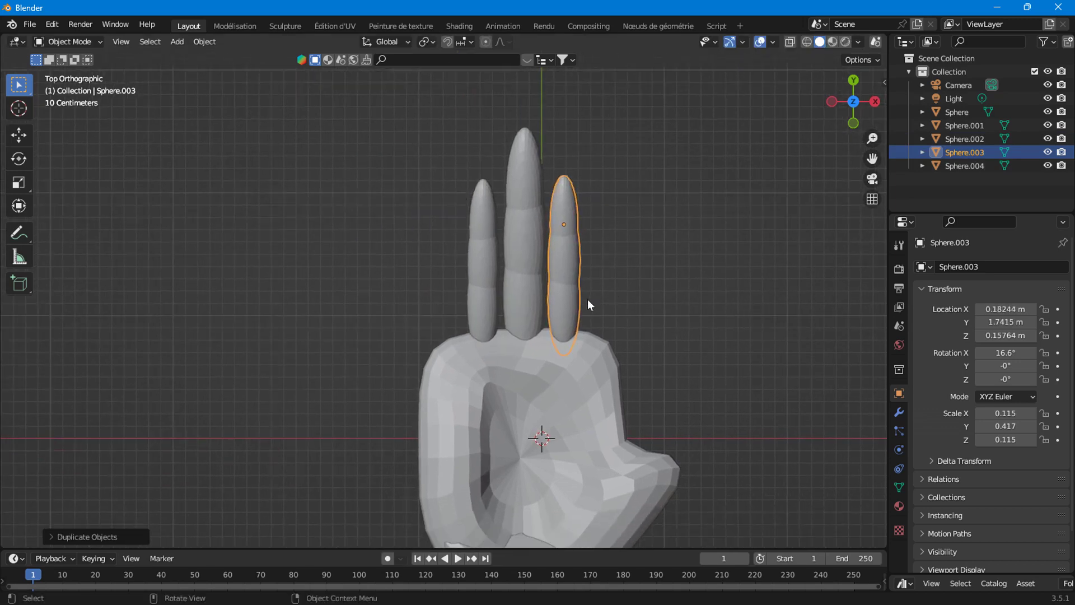
scroll(472, 311, "up", 1)
scroll(473, 311, "up", 1)
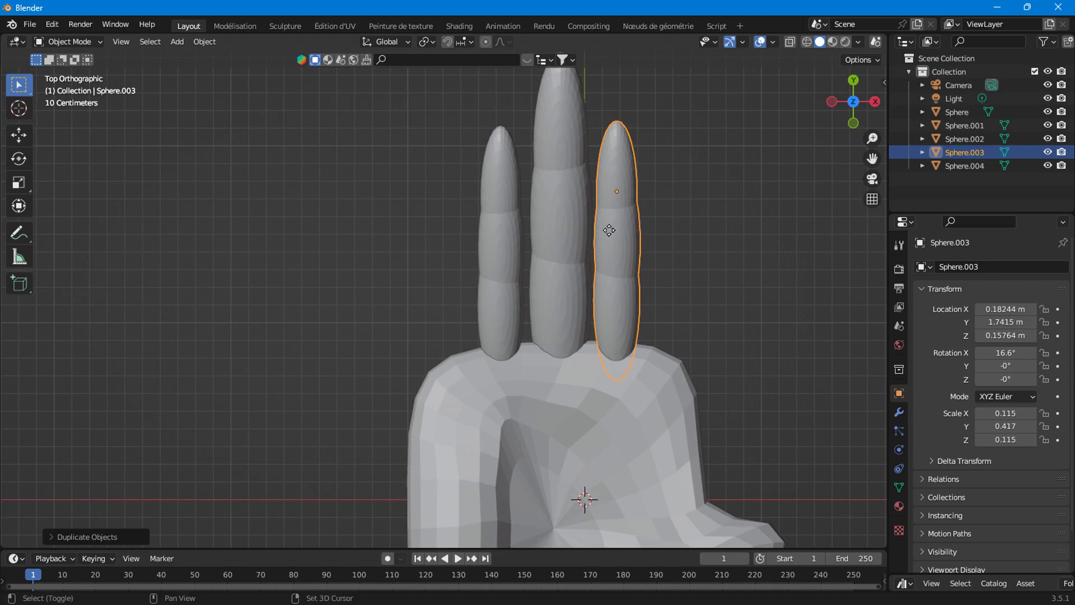
- Duplicate again for a smaller little finger, Sphere.005, at the palm's left edge
key("shift+d")
left_click(507, 237)
key("s")
left_click(501, 240)
key("g")
left_click(495, 283)
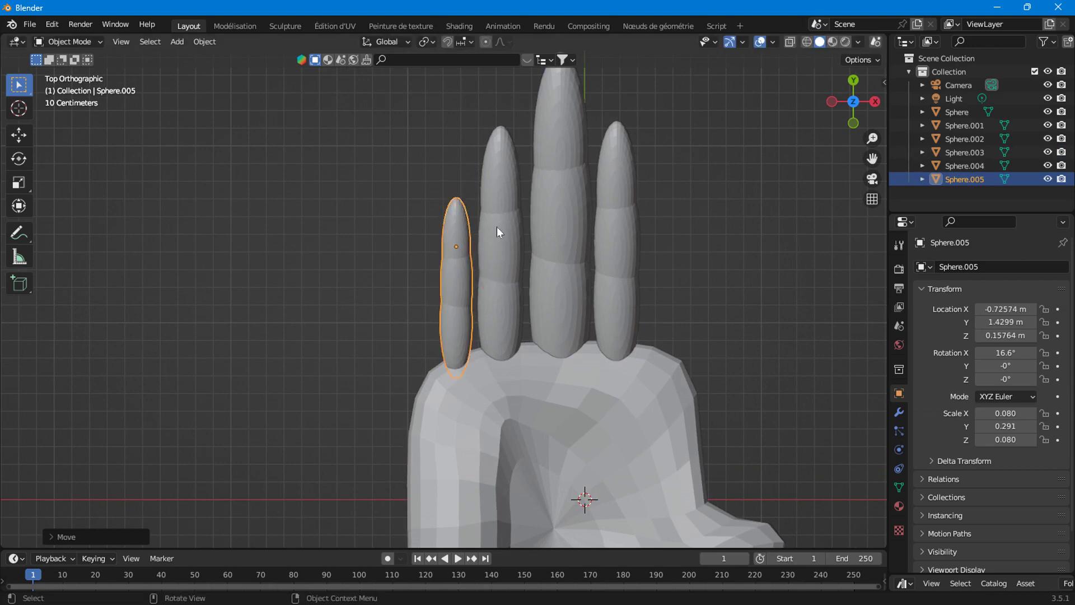
- Nudge the little finger slightly lower and adjust its overall size
scroll(507, 210, "up", 1)
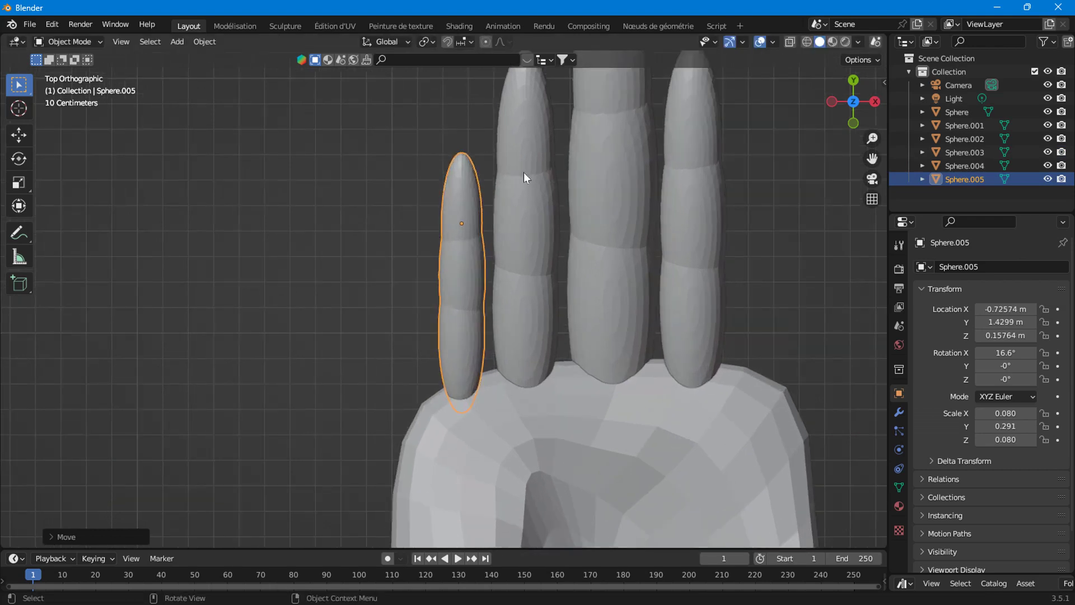
key("g")
left_click(543, 207)
key("s")
left_click(526, 218)
key("g")
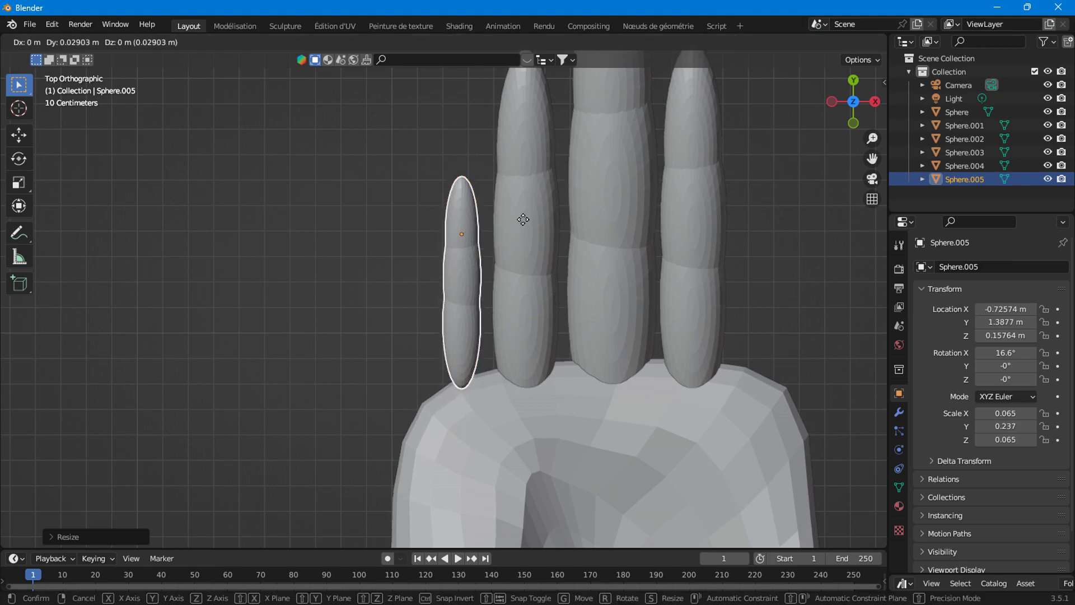
key("s")
left_click(523, 219)
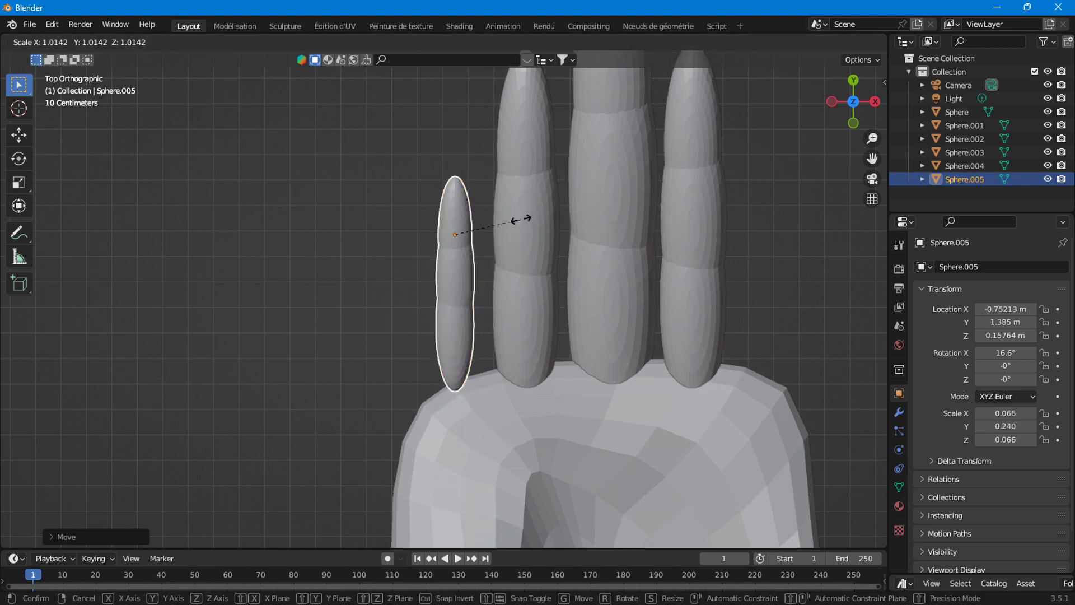
mouse_move(523, 219)
middle_mouse_down()
mouse_move(559, 196)
mouse_move(583, 154)
middle_mouse_up()
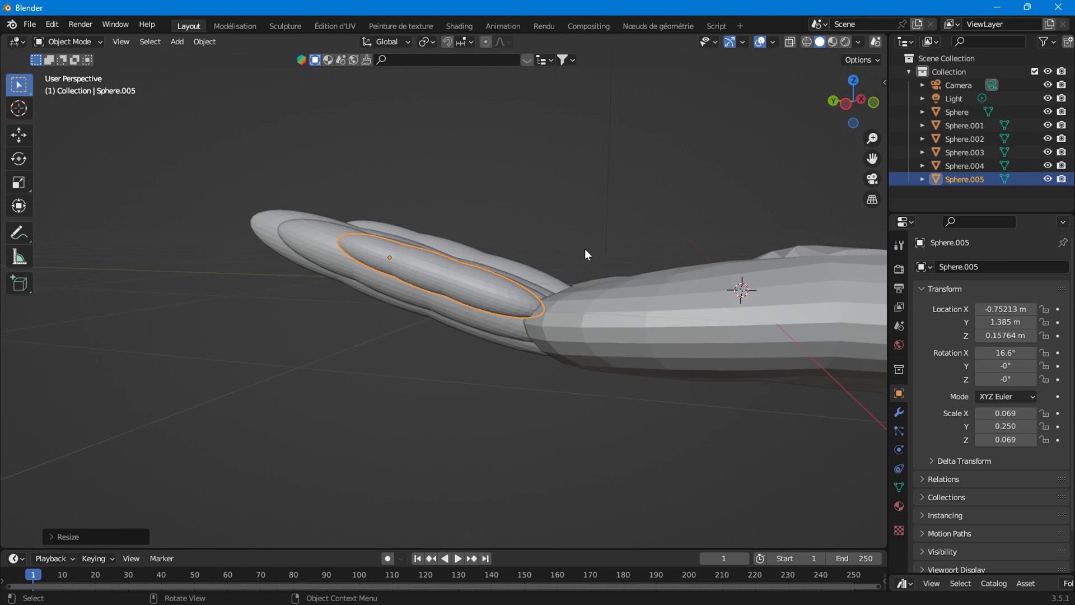
- Scale the little finger along X and Z to reach 0.090, 0.253, 0.076
key("s")
key("x")
left_click(613, 227)
middle_click_drag(580, 244, 524, 304)
key("s")
key("x")
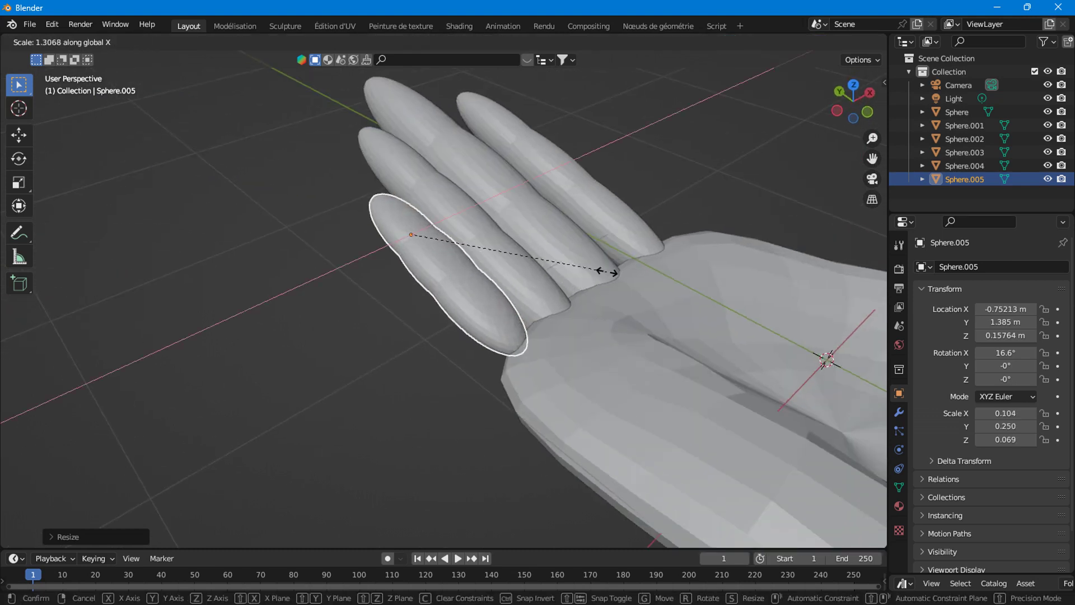
left_click(580, 281)
key("s")
key("z")
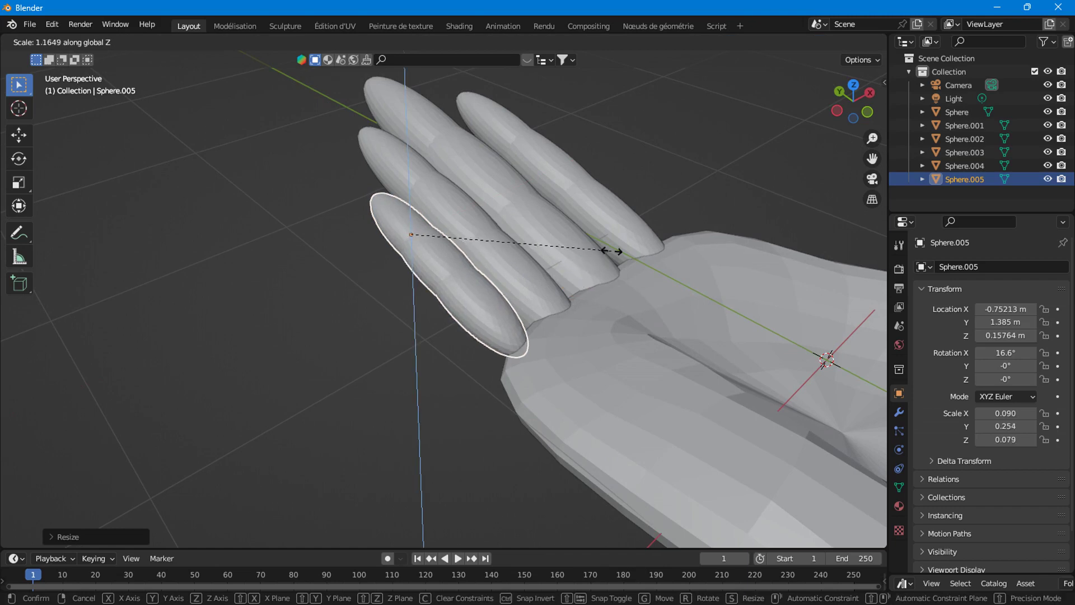
left_click(593, 260)
- Orbit around the hand, then return to a straight top-down view
left_click(394, 41)
mouse_move(196, 62)
middle_mouse_down()
mouse_move(649, 113)
mouse_move(507, 291)
mouse_move(639, 242)
mouse_move(694, 206)
middle_mouse_up()
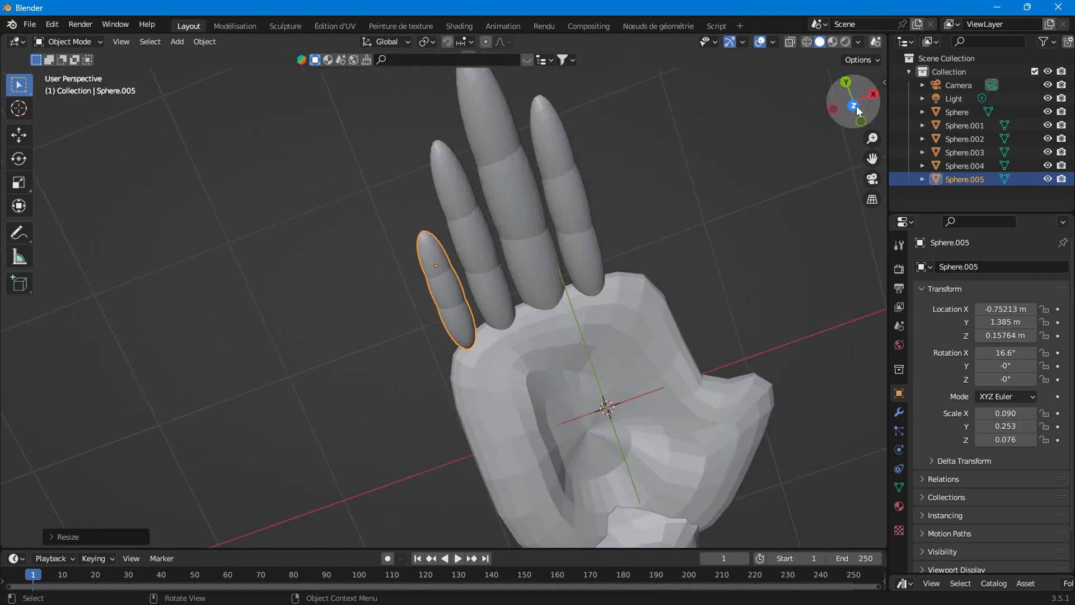
left_click(854, 105)
scroll(499, 328, "down", 1)
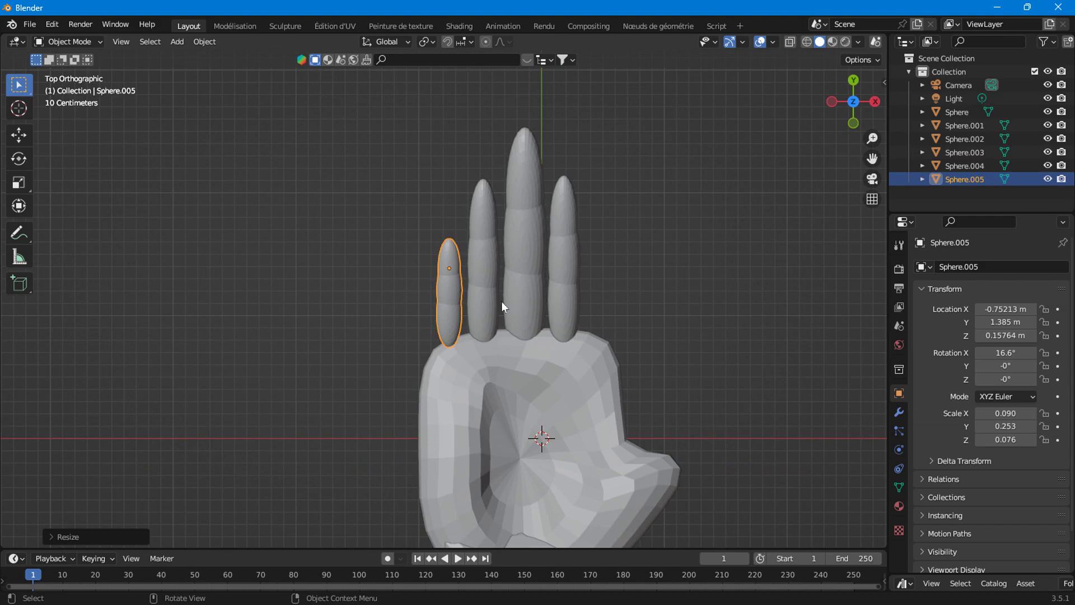
- Duplicate the little finger as thumb Sphere.006 on the thumb bump, rotated -15.8° around Z
key("shift+d")
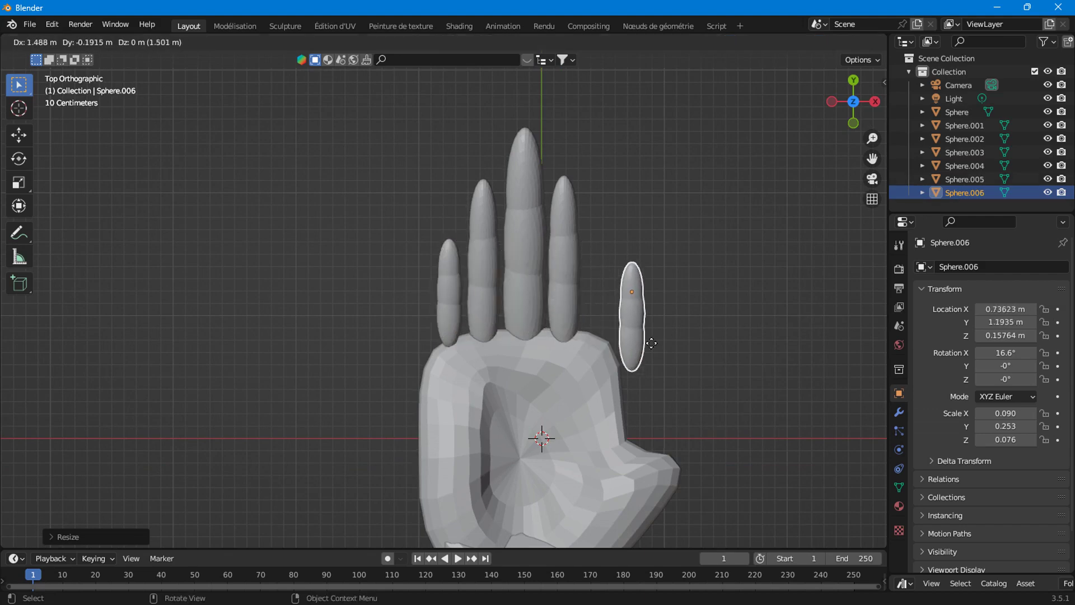
left_click(665, 431)
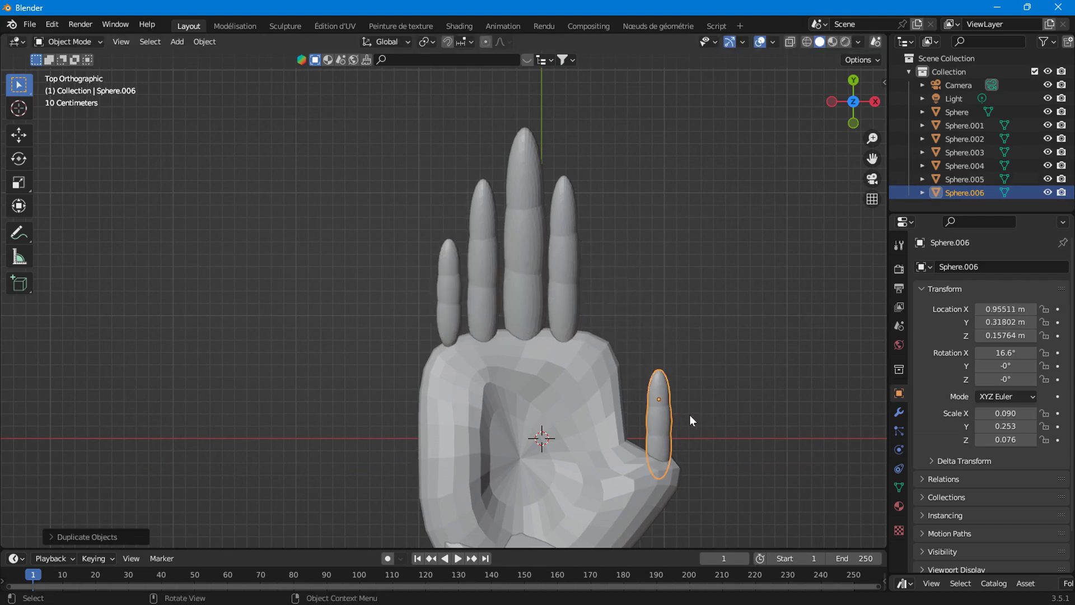
key("r")
left_click(707, 440)
- Recentre the view and enter Edit Mode on the thumb, picking a vertex near its tip
middle_click_drag(707, 440, 607, 325, "shift")
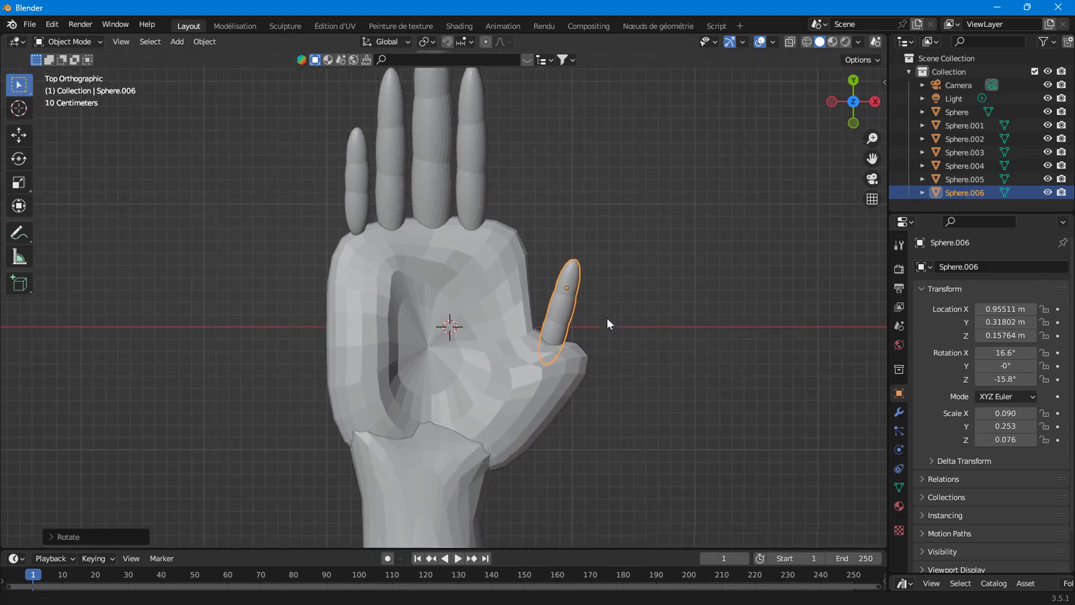
scroll(609, 319, "up", 3)
scroll(649, 308, "down", 1)
scroll(598, 308, "down", 2)
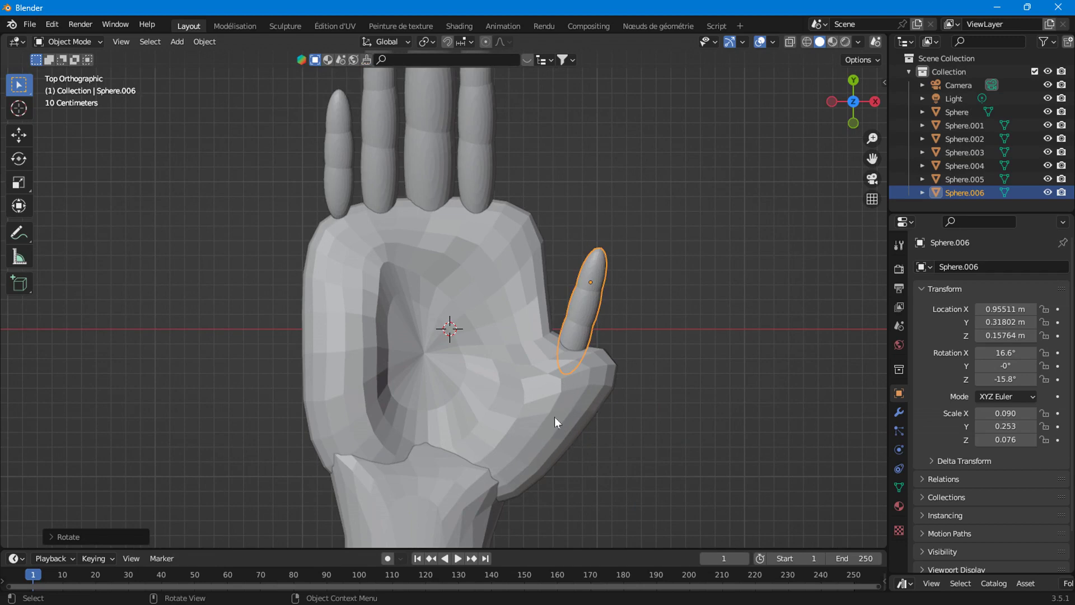
key("Tab")
left_click(605, 267)
scroll(605, 267, "up", 4)
middle_click_drag(762, 249, 572, 238, "shift")
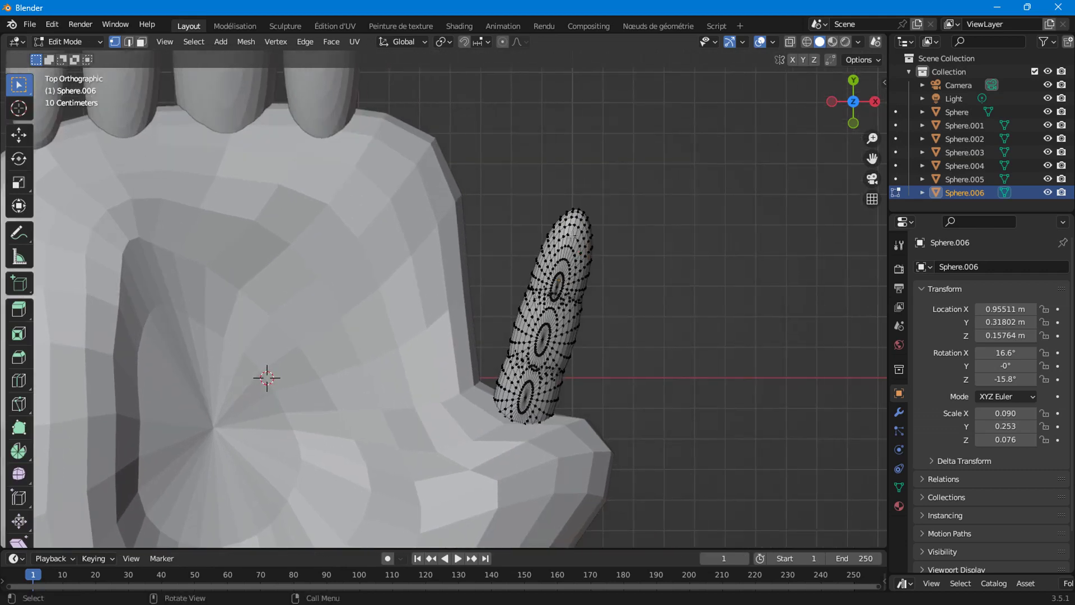
key("l")
key("x")
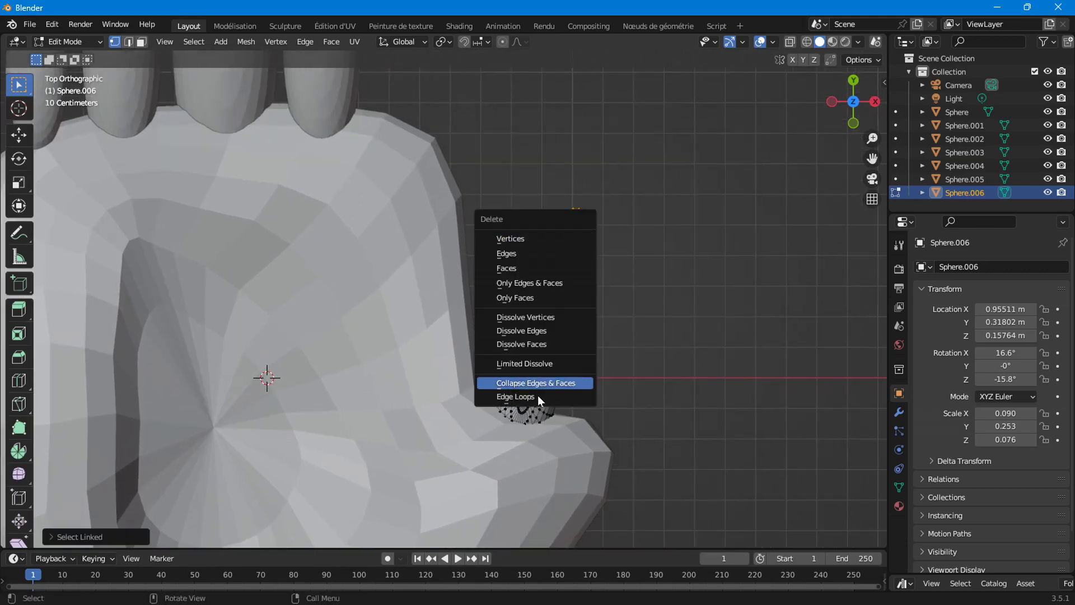
key("Escape")
key("Tab")
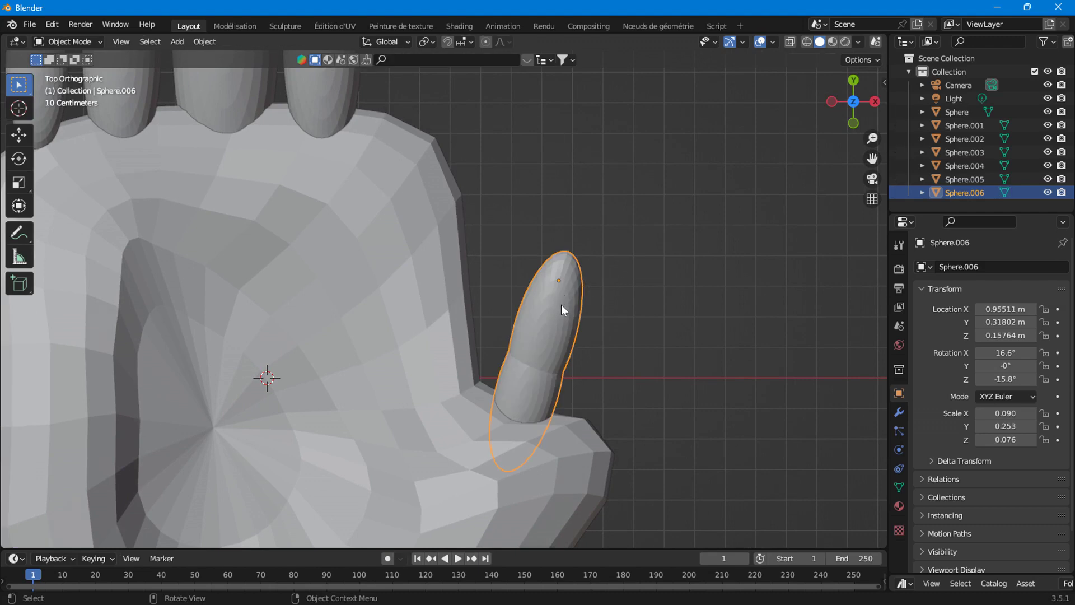
scroll(560, 305, "down", 4)
middle_click_drag(553, 372, 543, 356)
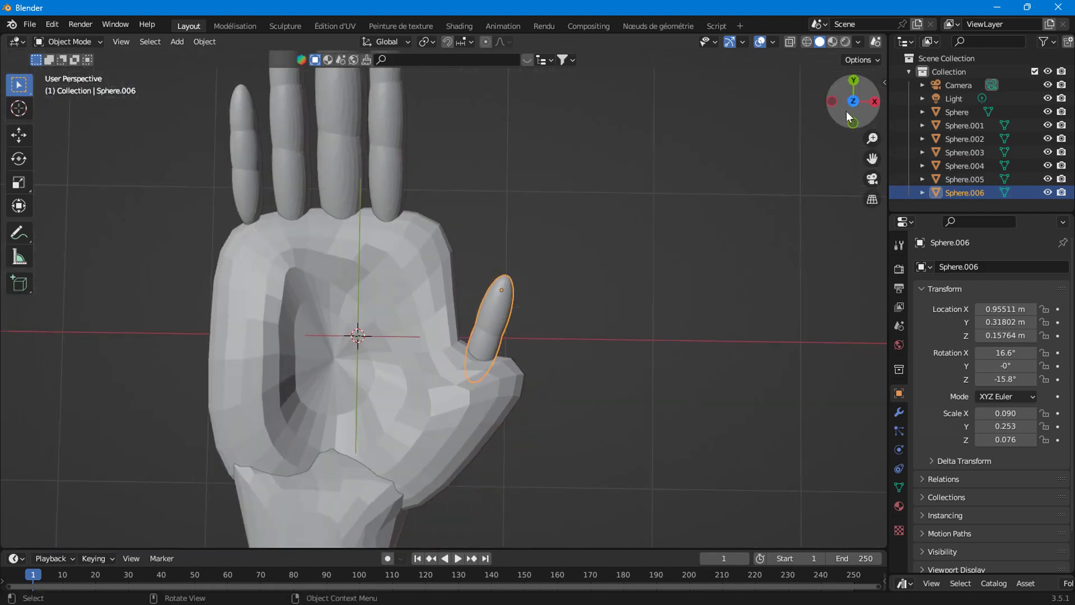
- In top view, rotate the thumb to -25.7° around Z and shift it right
key("KP_7")
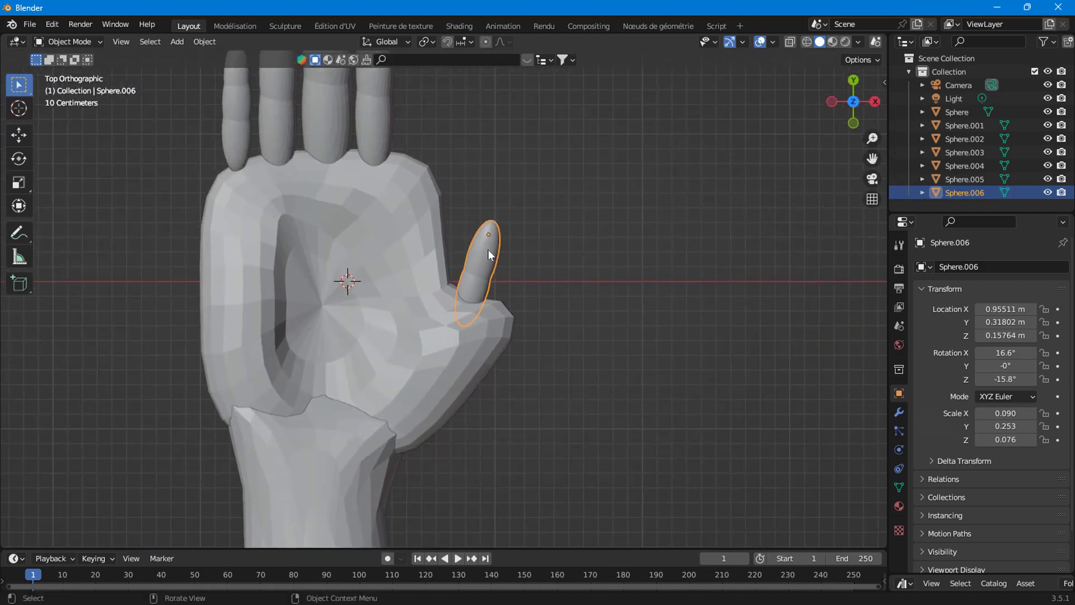
left_click_drag(491, 257, 531, 264)
key("r")
left_click(607, 312)
key("g")
left_click(630, 312)
- Enlarge the thumb to 0.118, 0.332, 0.100 and place it at X 1.2971, Y 0.33626
key("s")
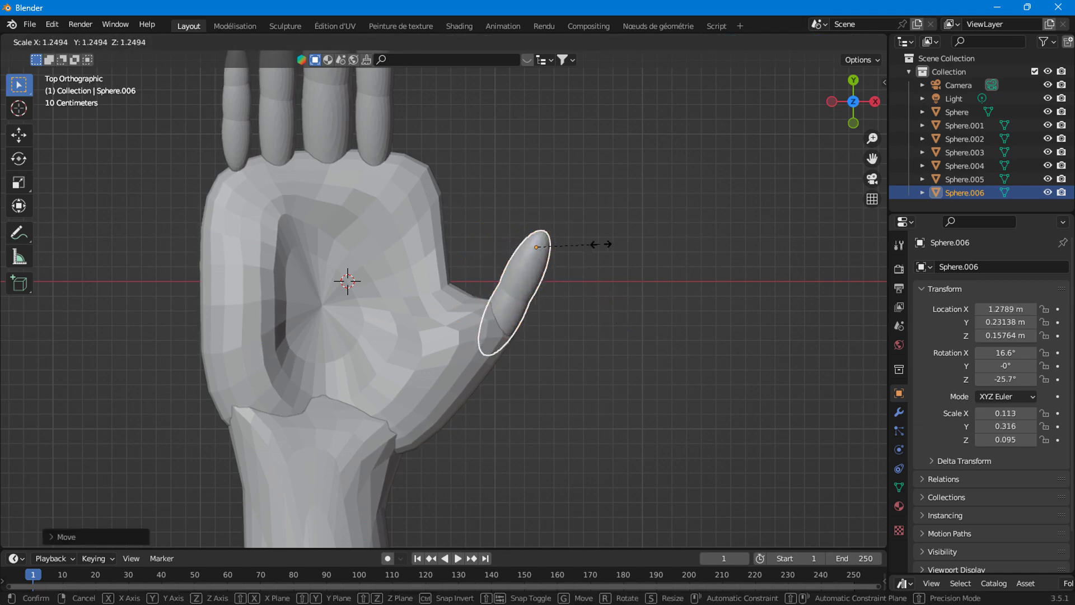
left_click(602, 242)
key("g")
left_click(591, 278)
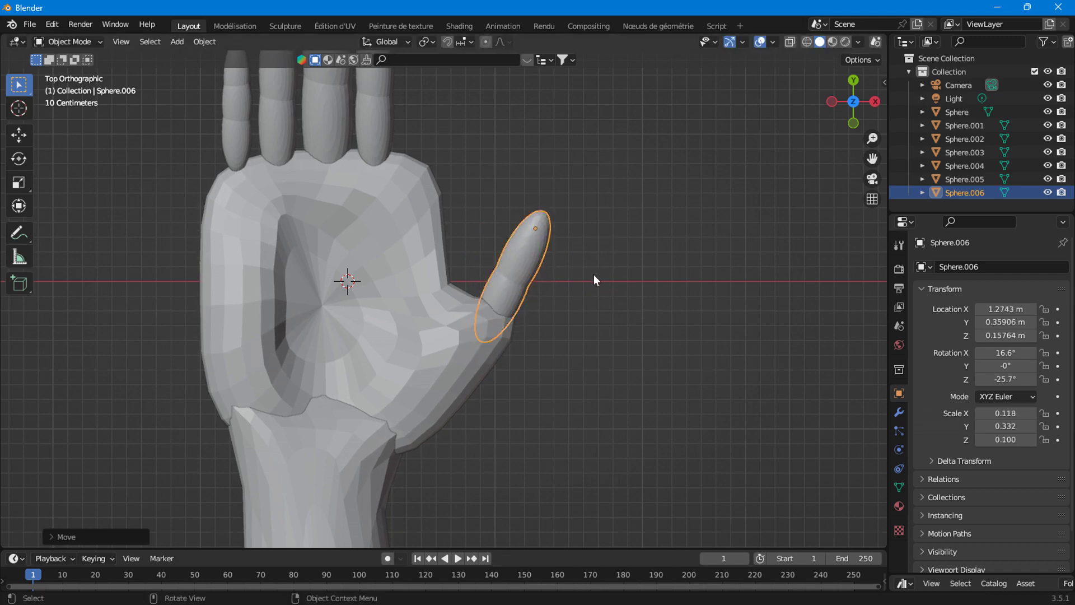
key("g")
left_click(597, 296)
key("g")
left_click(581, 292)
- Recentre the hand in the view and box-select the four fingers
scroll(580, 292, "down", 4)
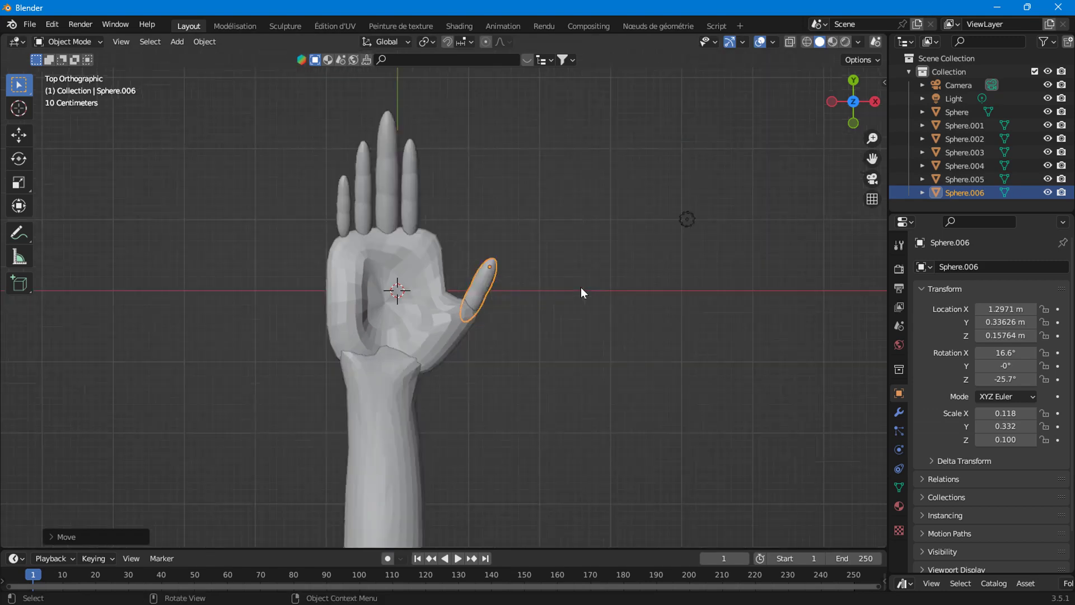
scroll(516, 361, "up", 4)
middle_click_drag(459, 283, 570, 387, "shift")
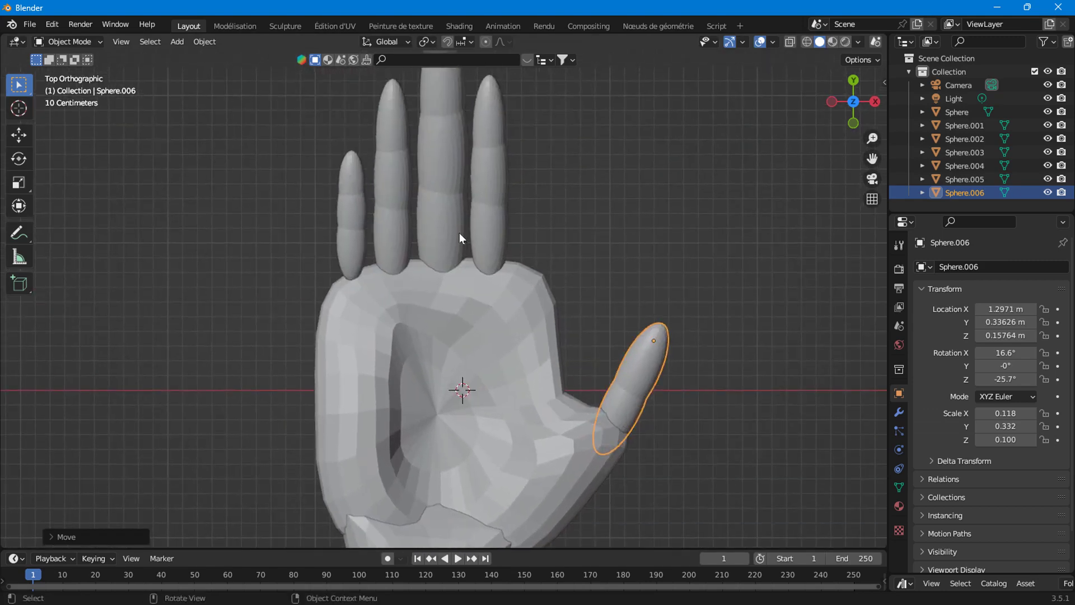
scroll(459, 233, "down", 1)
left_click_drag(343, 201, 521, 227)
- Try X and Z resizes on the four fingers, cancel them, and return to top view
key("s")
left_click(558, 208)
mouse_move(558, 208)
middle_mouse_down()
mouse_move(589, 176)
mouse_move(465, 230)
middle_mouse_up()
key("s")
key("x")
key("Escape")
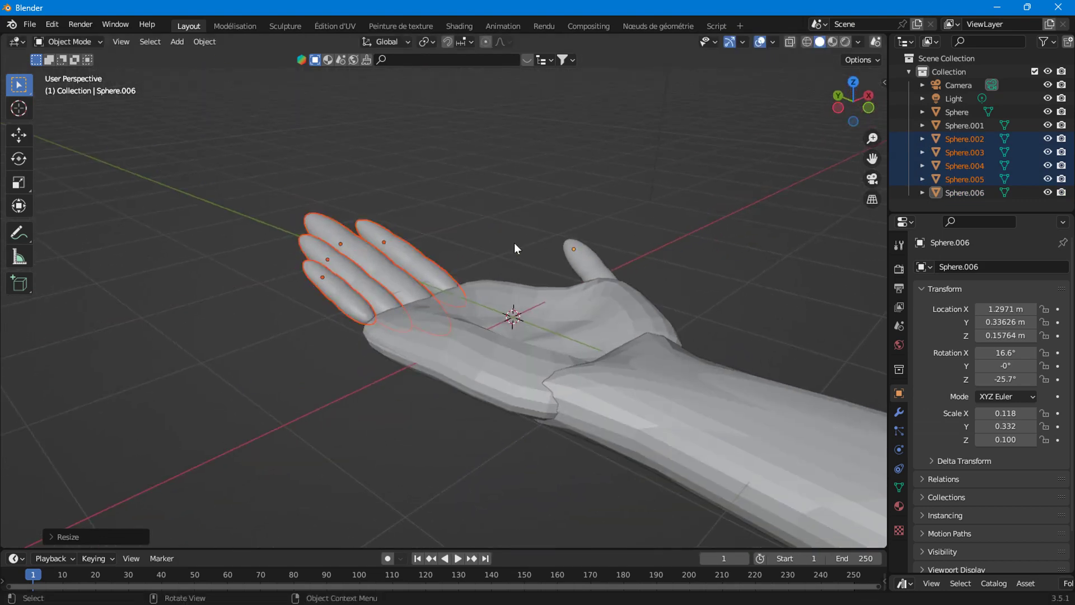
key("s")
key("z")
key("Escape")
middle_click_drag(534, 230, 563, 276)
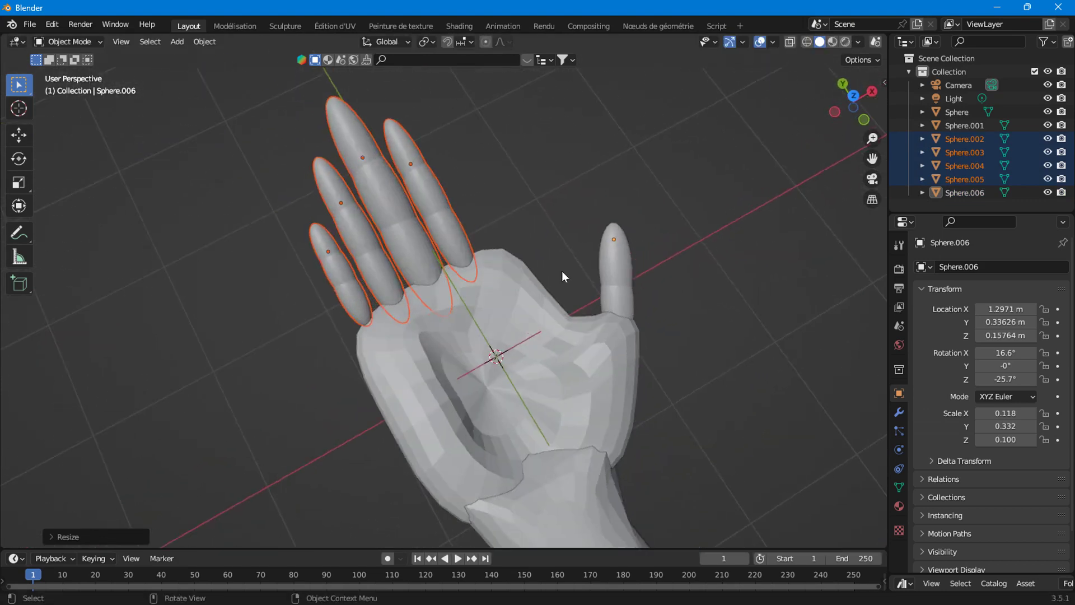
left_click(860, 101)
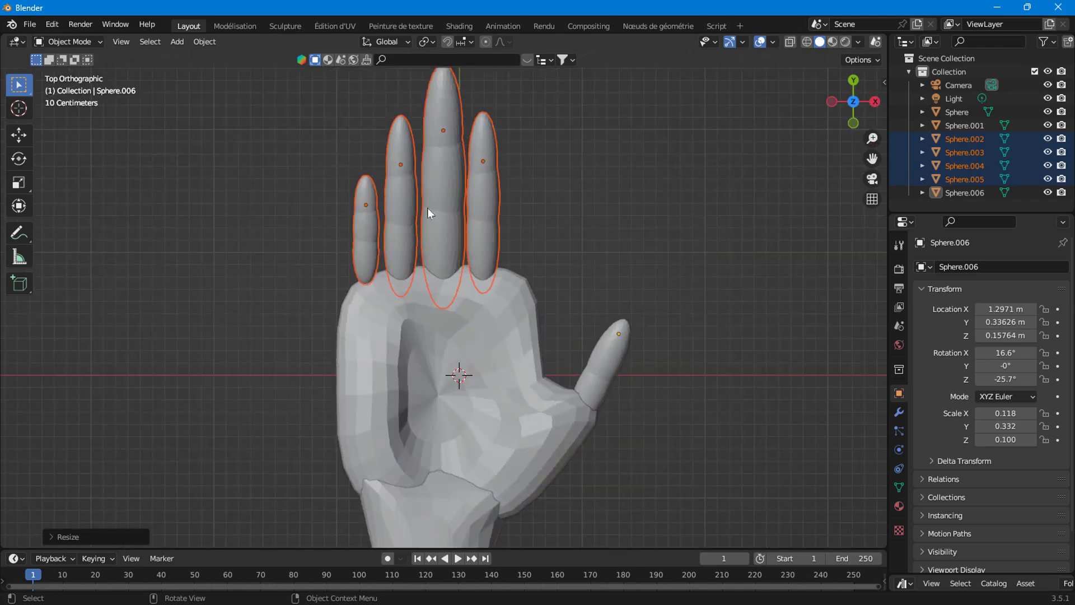
- Select all four fingers and move them down onto the palm
left_click(371, 233)
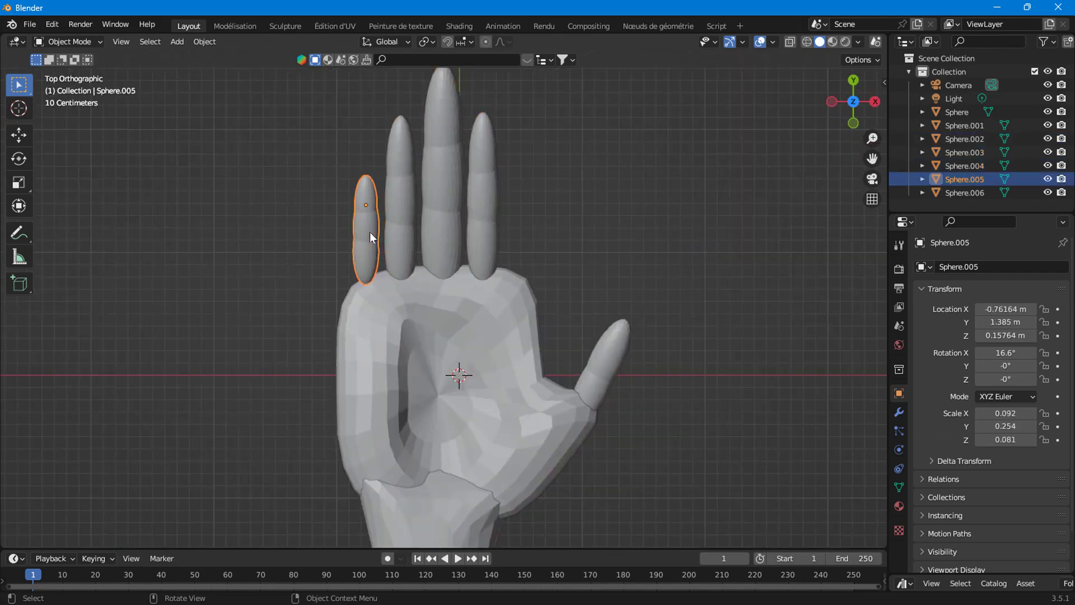
left_click_drag(271, 171, 527, 199, "shift")
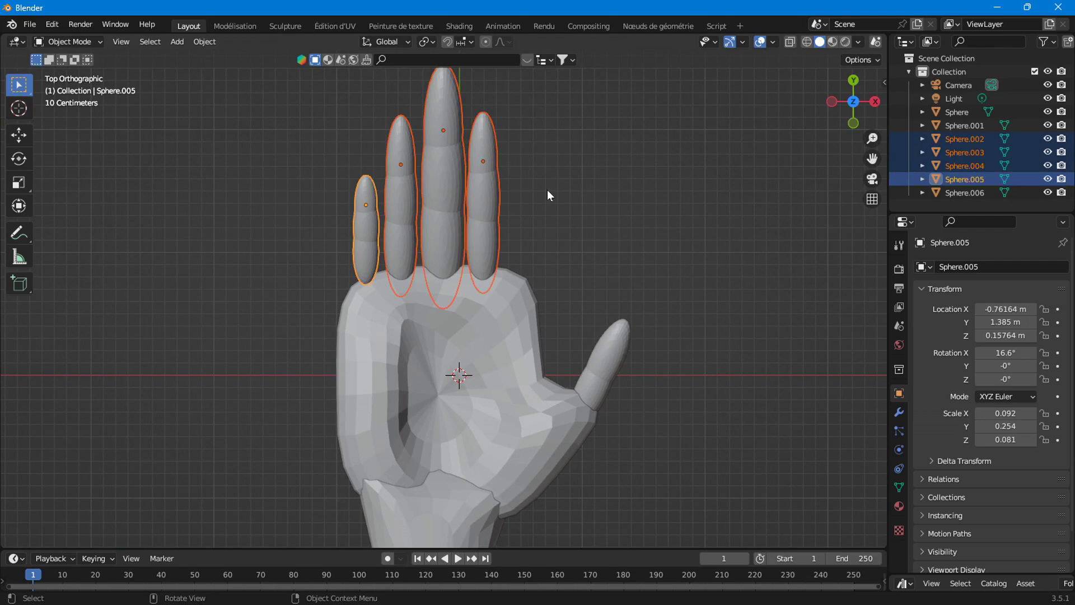
key("g")
left_click(492, 227)
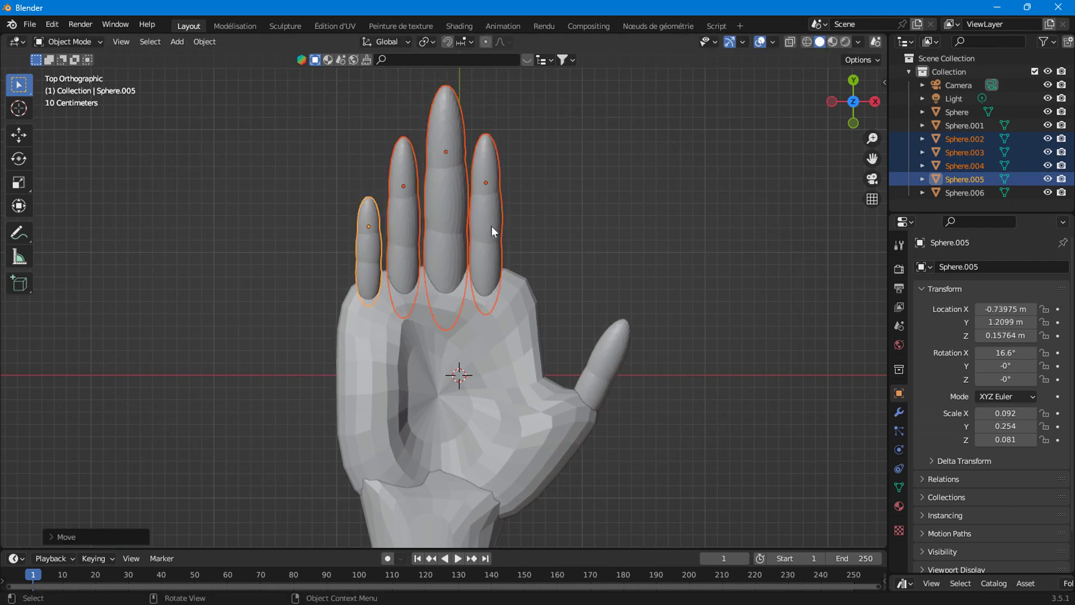
key("g")
- Fine-tune the ring, middle and index finger positions one by one
left_click(504, 221)
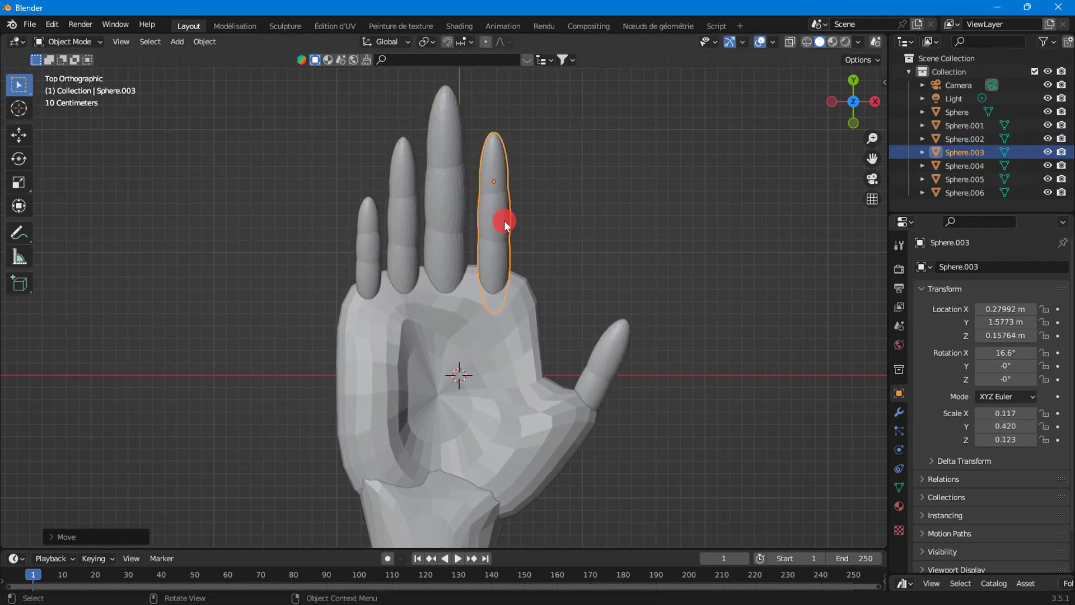
key("g")
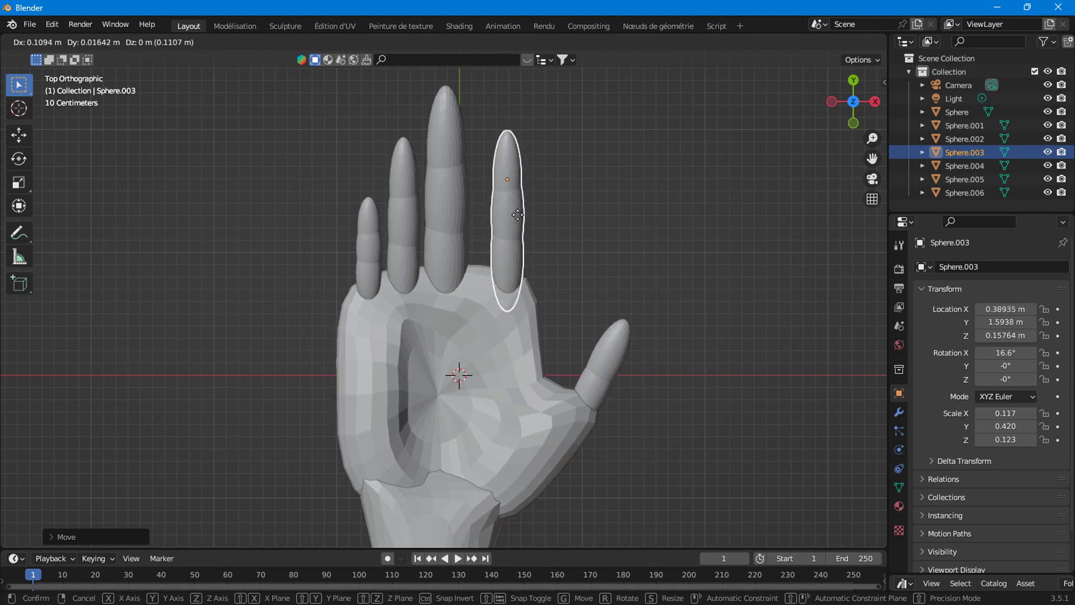
left_click(511, 209)
left_click(449, 201)
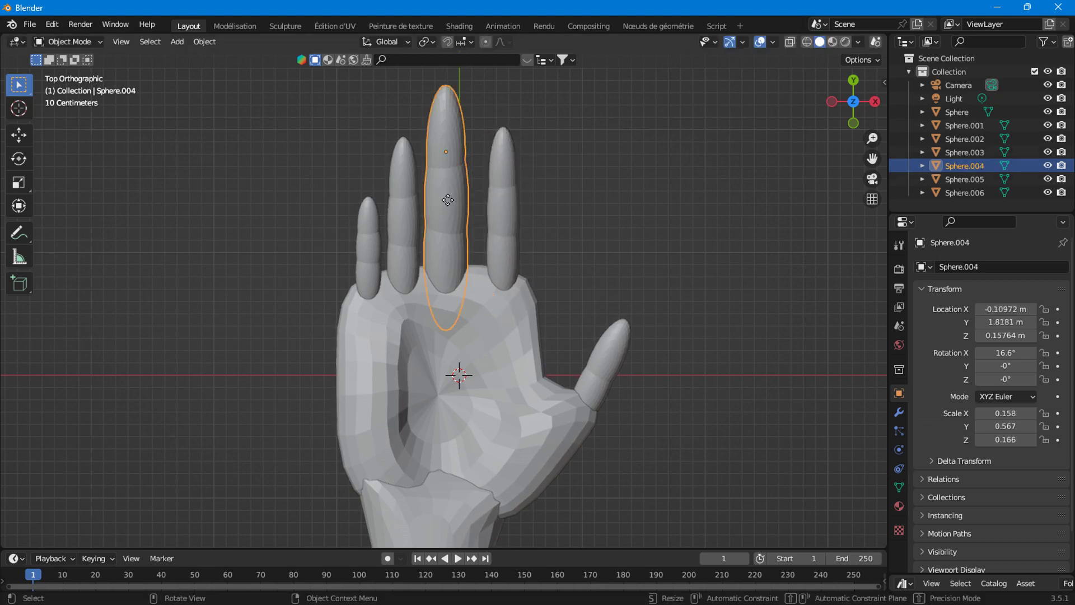
key("g")
left_click(452, 200)
left_click(404, 203)
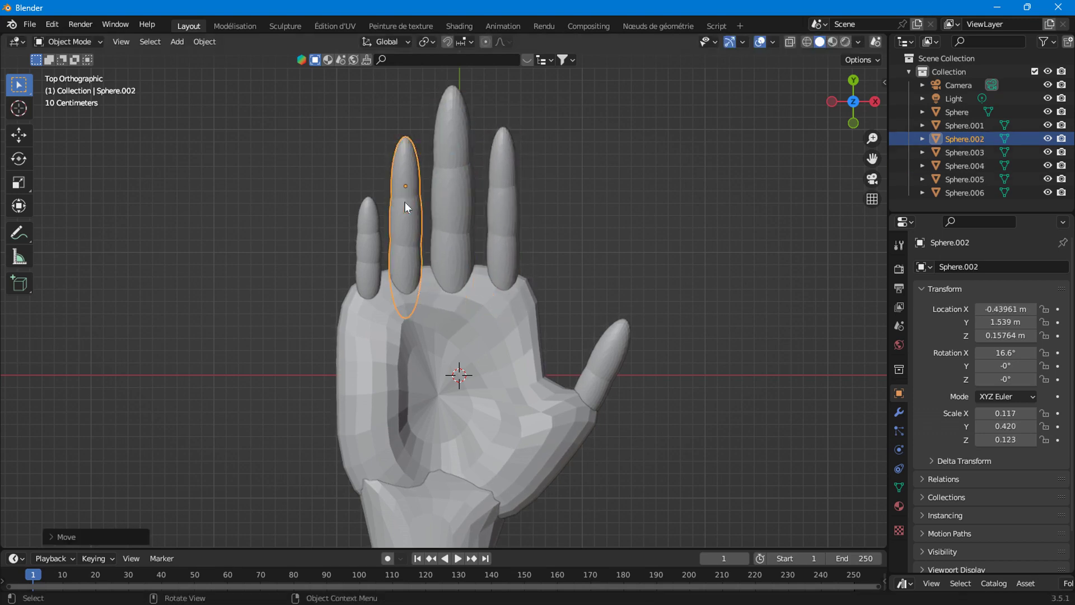
left_click(516, 217)
key("g")
left_click(410, 208)
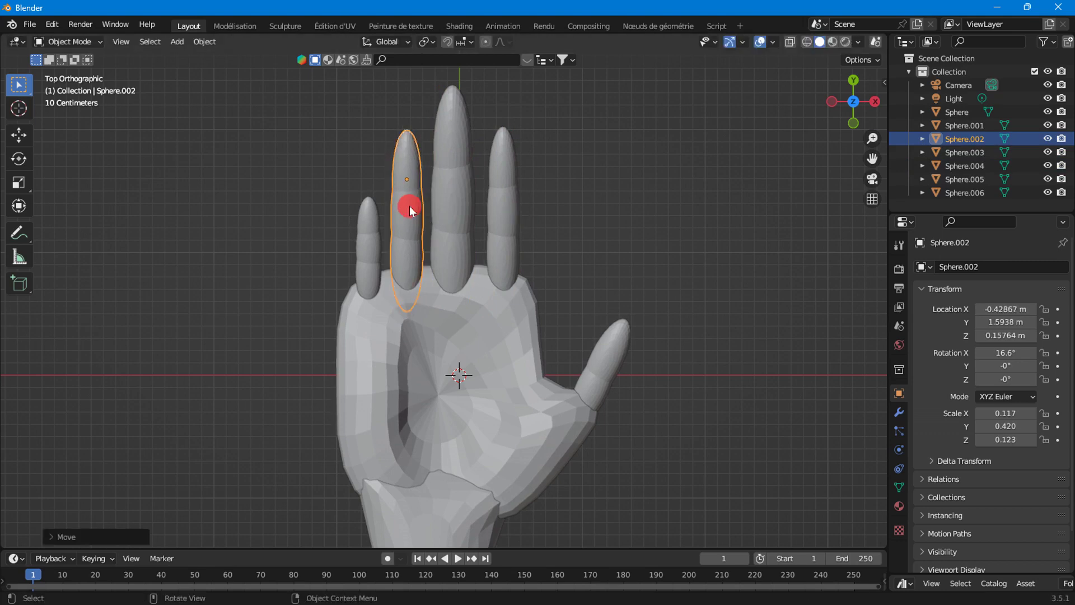
- Resize the little finger to 0.106, 0.293, 0.093 and place it at X -0.78353, Y 1.2647
left_click(378, 230)
key("s")
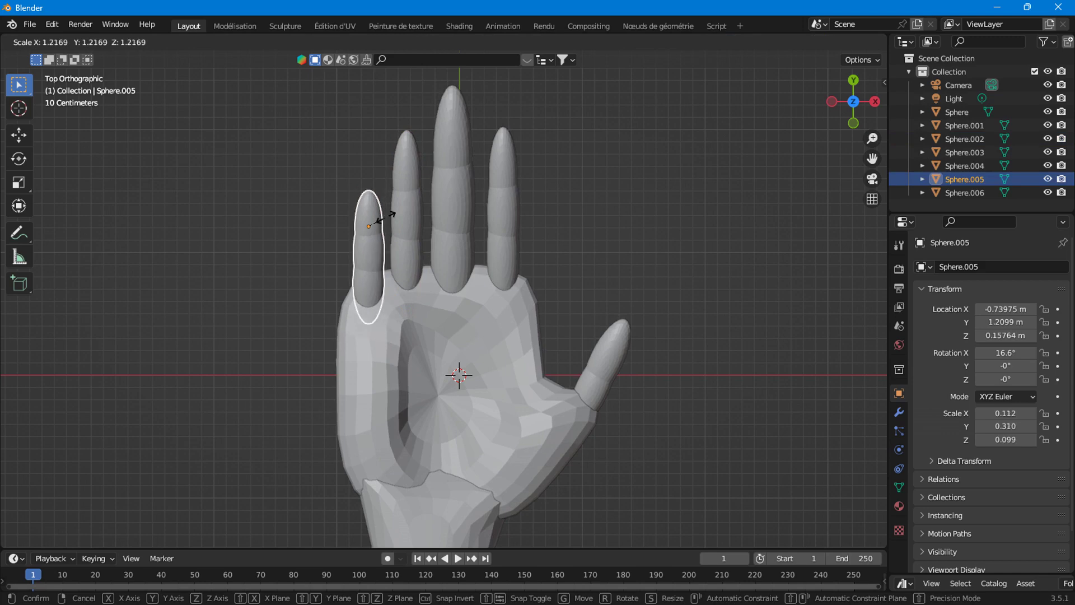
left_click(380, 216)
key("g")
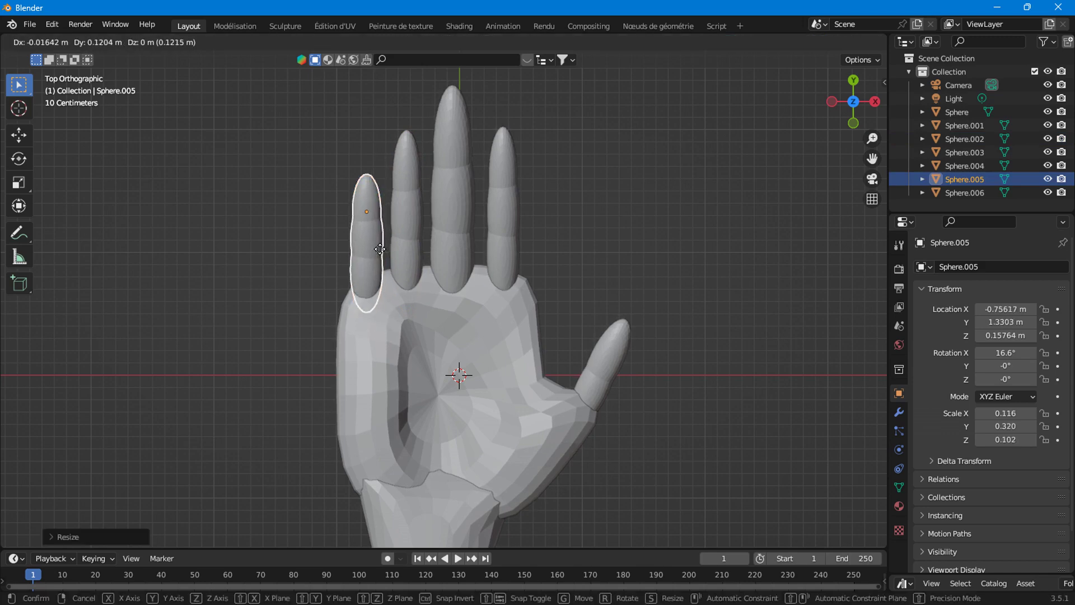
left_click(378, 253)
key("s")
left_click(409, 247)
key("g")
left_click(409, 247)
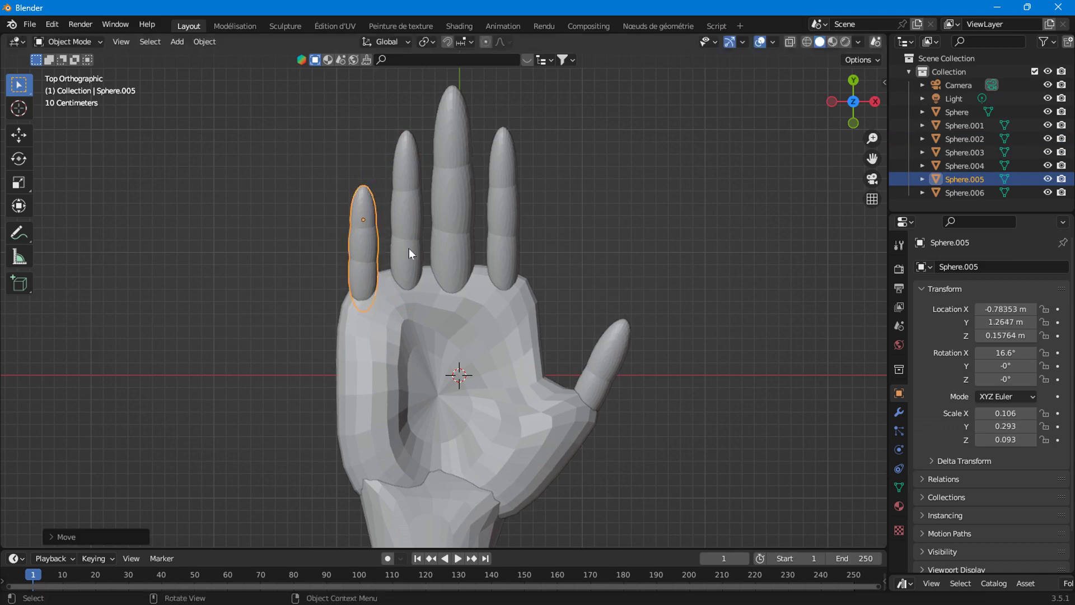
left_click(516, 227)
mouse_move(584, 214)
middle_mouse_down()
mouse_move(436, 381)
mouse_move(315, 366)
mouse_move(299, 340)
mouse_move(374, 209)
middle_mouse_up()
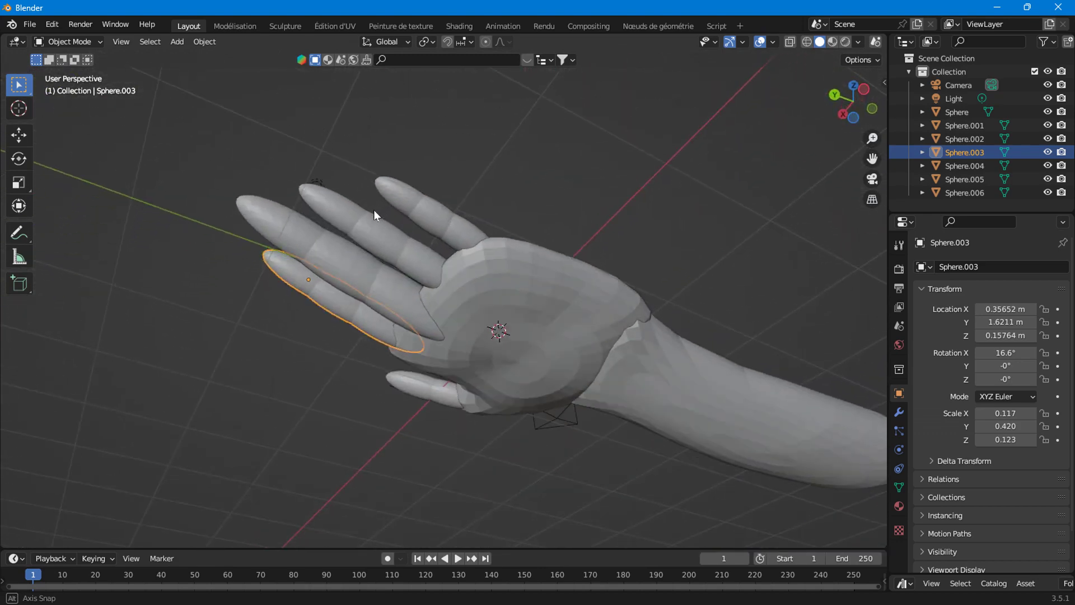
- Lower the little finger slightly along the Z axis
mouse_move(812, 130)
middle_mouse_down()
mouse_move(729, 222)
mouse_move(460, 345)
mouse_move(433, 335)
middle_mouse_up()
left_click(433, 335)
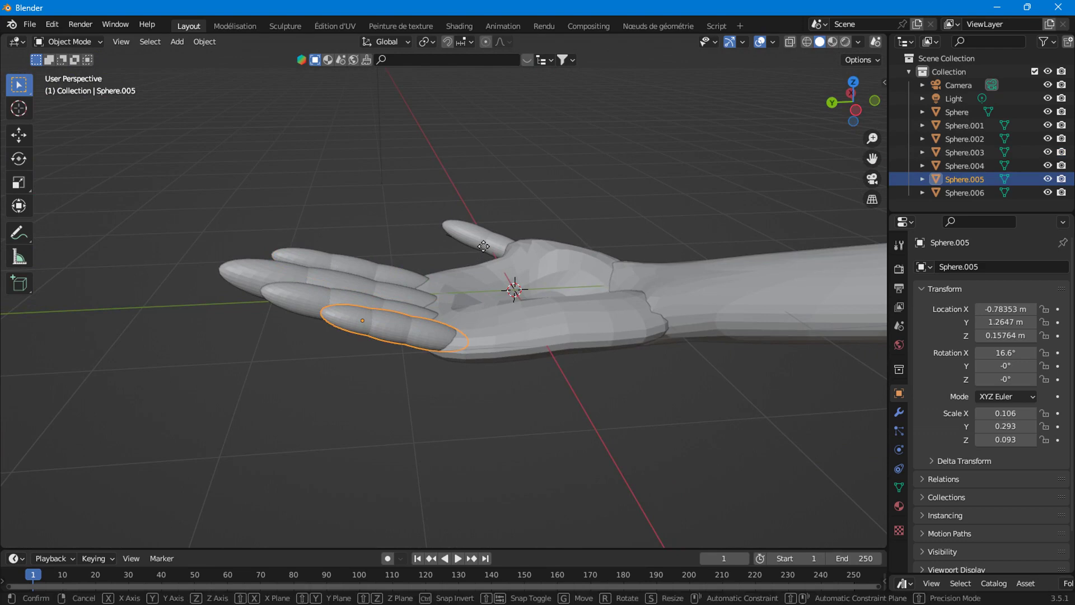
key("g")
key("z")
left_click(483, 251)
- Widen the ring finger along X in two scaling passes
mouse_move(484, 254)
middle_mouse_down()
mouse_move(431, 355)
mouse_move(281, 357)
mouse_move(522, 269)
middle_mouse_up()
left_click(522, 268)
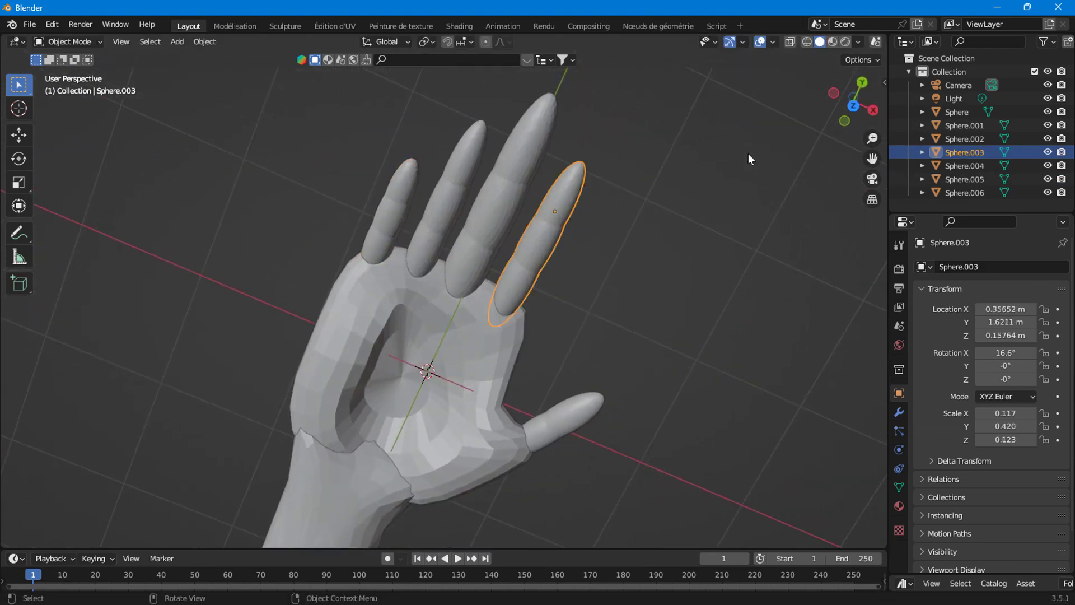
key("s")
key("x")
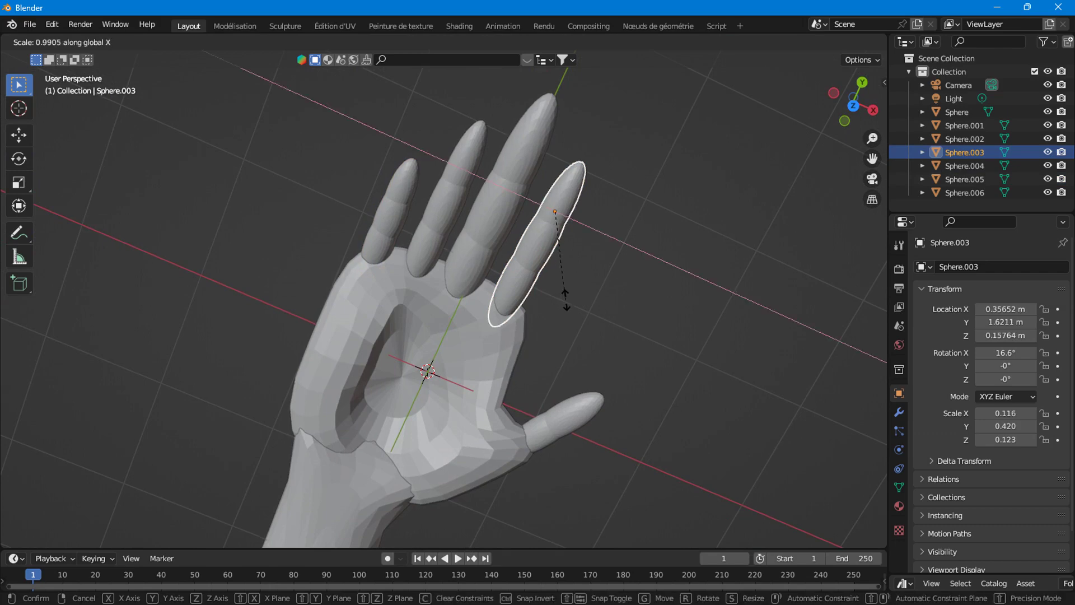
left_click(607, 295)
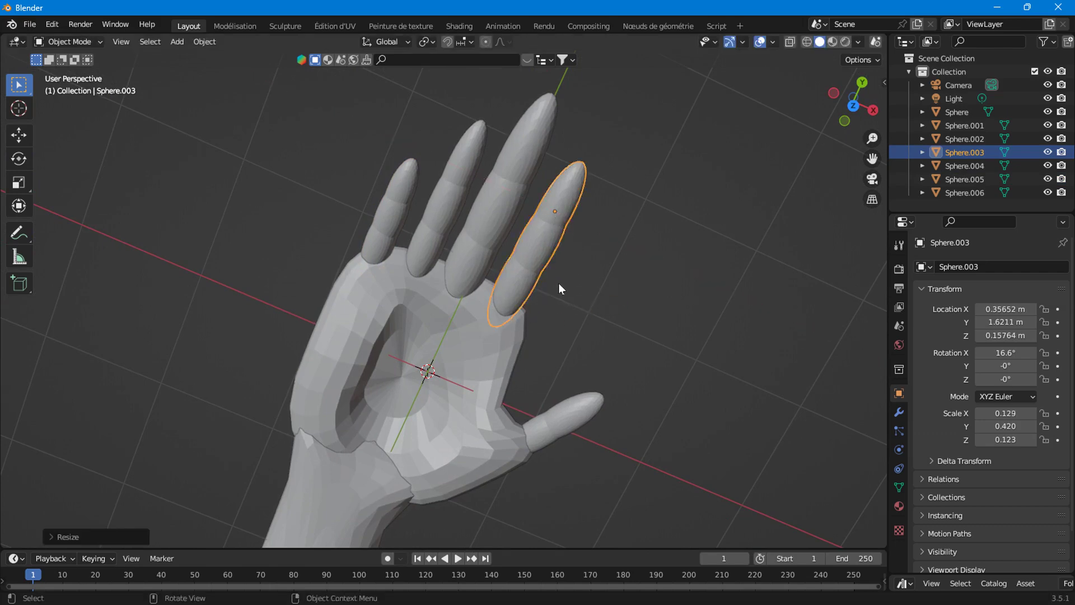
key("s")
key("x")
left_click(576, 283)
- Widen the index finger along X, then enlarge it slightly along Y
mouse_move(594, 316)
middle_mouse_down()
mouse_move(487, 223)
mouse_move(435, 358)
mouse_move(272, 337)
mouse_move(496, 378)
mouse_move(502, 482)
mouse_move(628, 473)
mouse_move(491, 345)
mouse_move(571, 368)
mouse_move(409, 250)
middle_mouse_up()
left_click(404, 246)
key("s")
key("x")
left_click(582, 230)
mouse_move(483, 264)
middle_mouse_down()
mouse_move(507, 242)
mouse_move(519, 203)
mouse_move(428, 332)
mouse_move(404, 328)
mouse_move(443, 301)
middle_mouse_up()
key("s")
key("y")
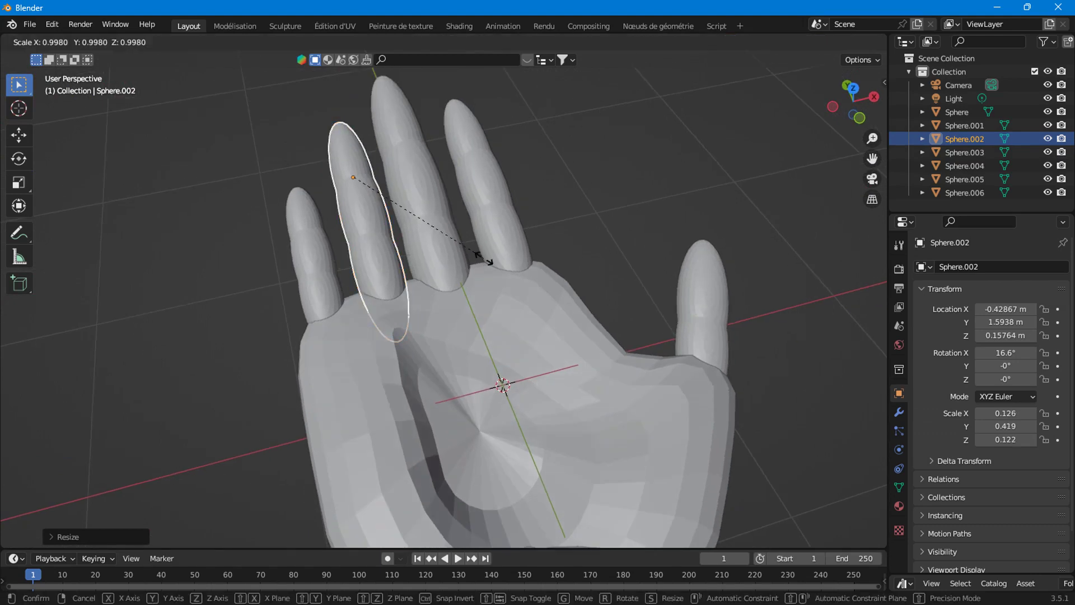
left_click(493, 245)
- Thicken the ring finger further along X with two more scaling passes
middle_click_drag(493, 247, 484, 327)
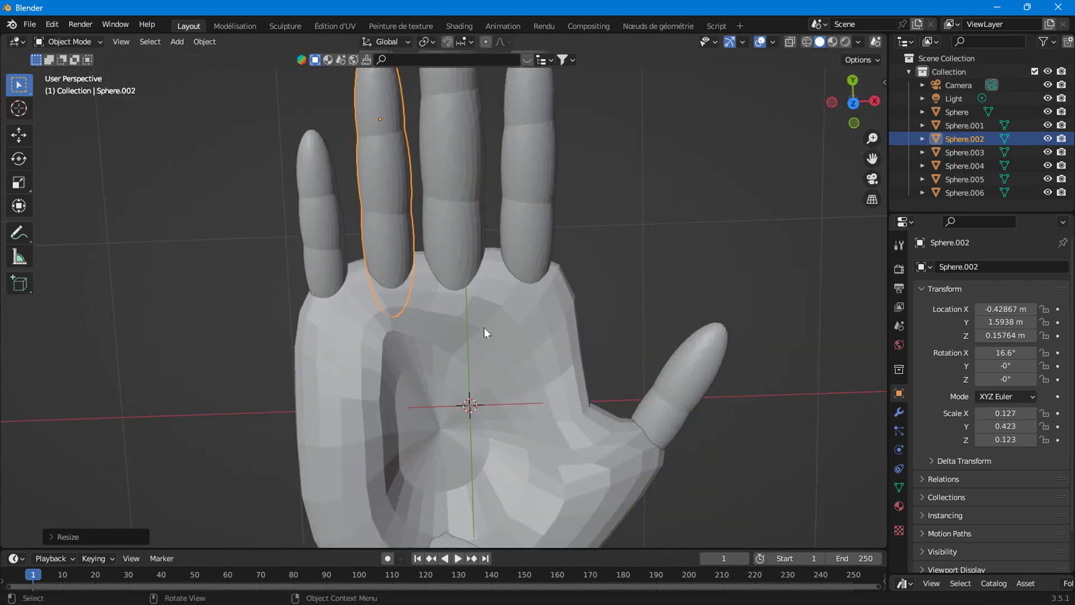
scroll(504, 352, "down", 3)
middle_click_drag(522, 382, 490, 329)
left_click(472, 255)
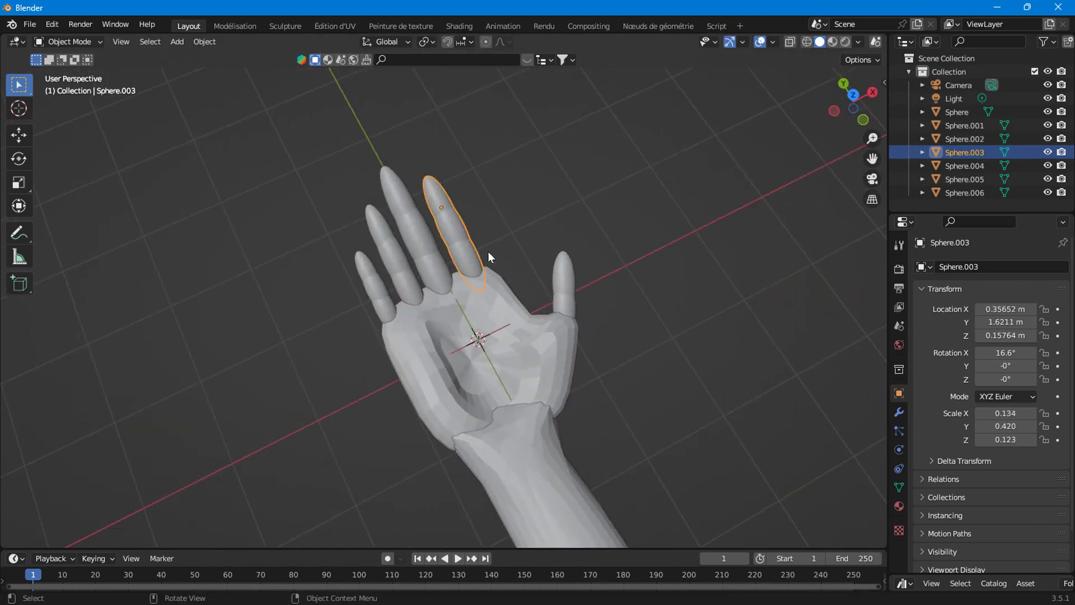
key("s")
key("x")
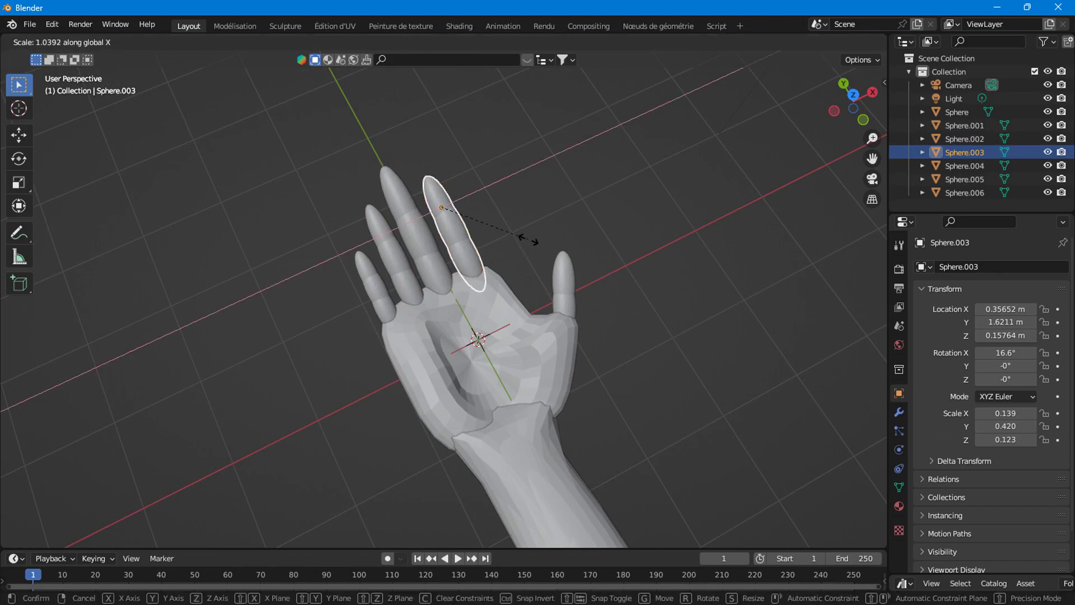
left_click(523, 236)
key("s")
key("x")
left_click(531, 234)
- Widen the middle finger along X to scale 0.157, 0.567, 0.166
mouse_move(530, 241)
middle_mouse_down()
mouse_move(460, 368)
mouse_move(331, 398)
mouse_move(360, 422)
middle_mouse_up()
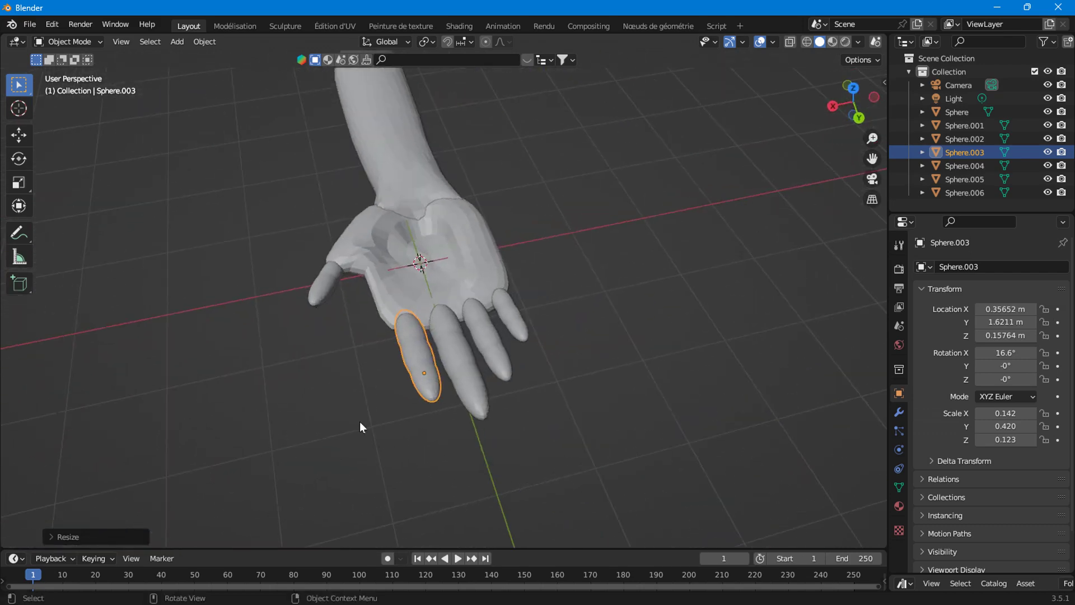
middle_click_drag(367, 283, 392, 391)
scroll(446, 391, "up", 3)
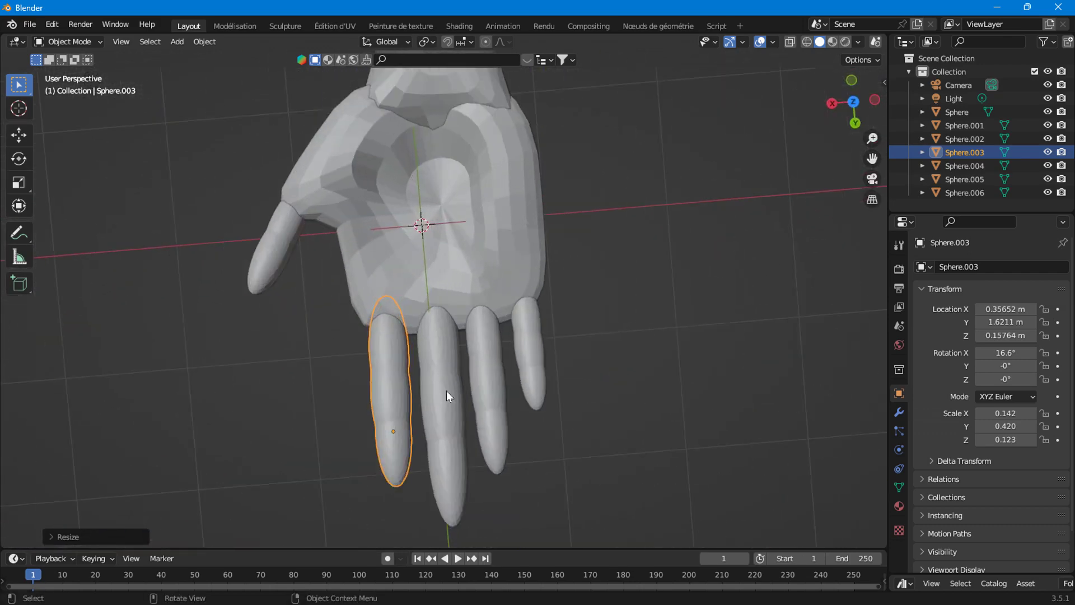
left_click(462, 395)
key("s")
key("x")
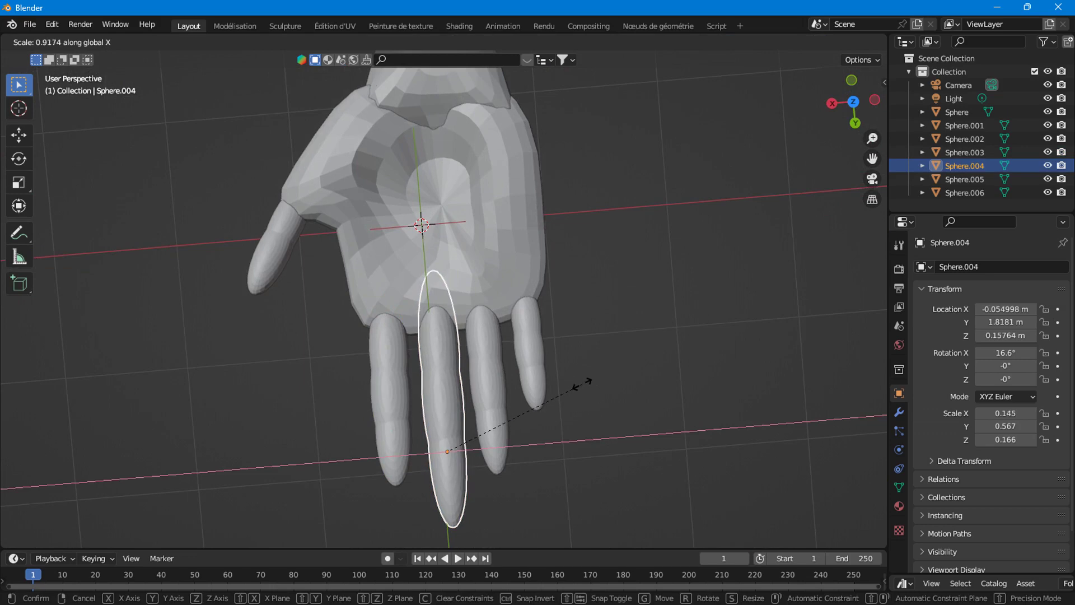
left_click(593, 383)
- Box-select all the hand, arm and finger parts
mouse_move(556, 392)
middle_mouse_down()
mouse_move(557, 317)
mouse_move(556, 360)
mouse_move(414, 347)
mouse_move(281, 384)
middle_mouse_up()
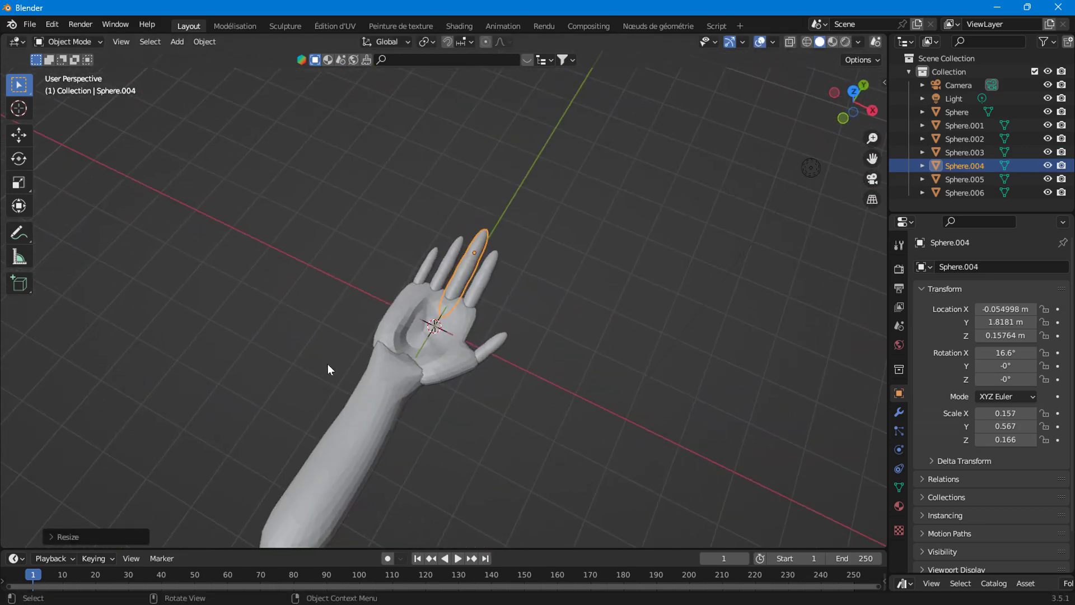
scroll(375, 351, "up", 3)
left_click_drag(203, 215, 572, 473)
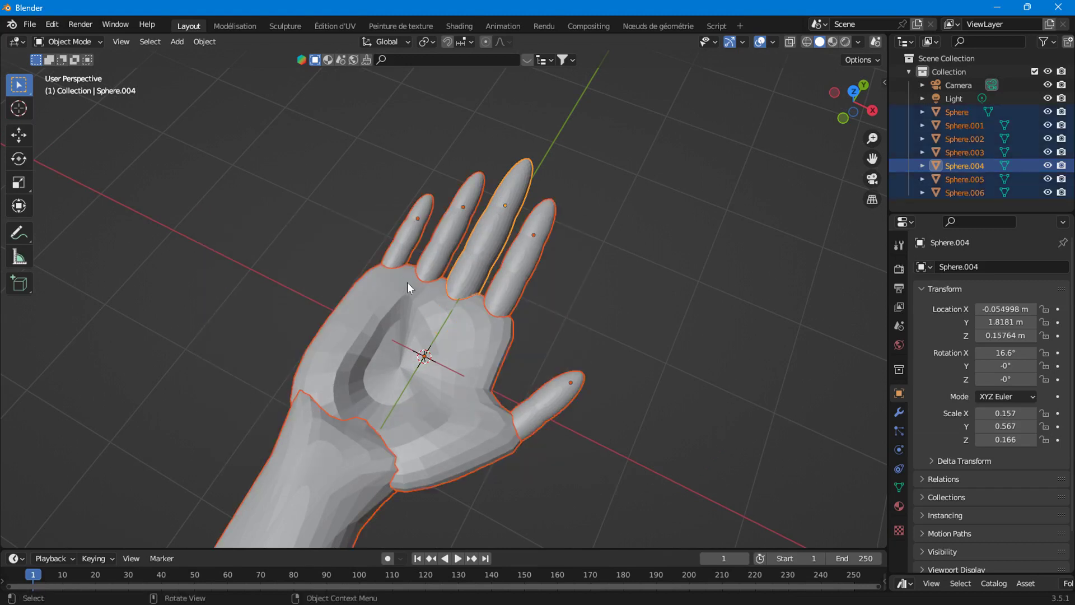
- Join the selected palm, thumb, arm and fingers into one mesh, then inspect the arm
right_click(386, 264)
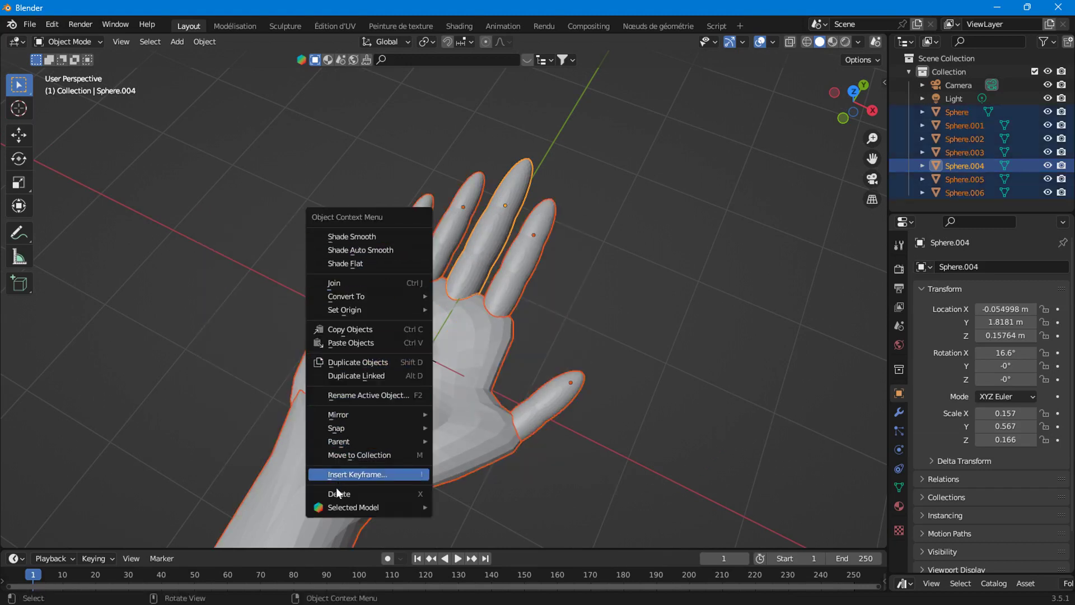
left_click(332, 282)
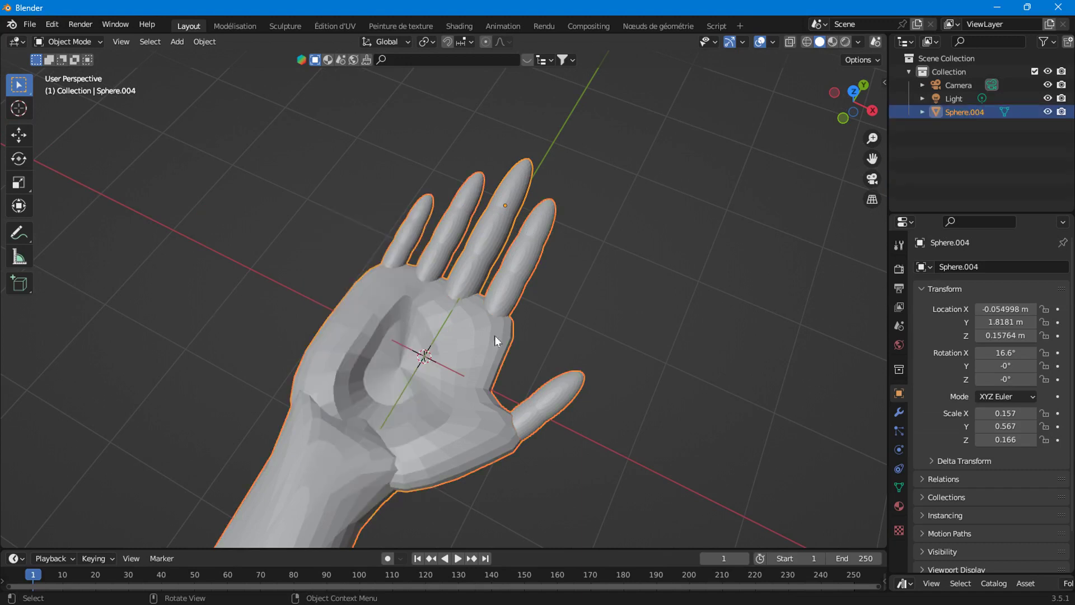
scroll(610, 365, "down", 2)
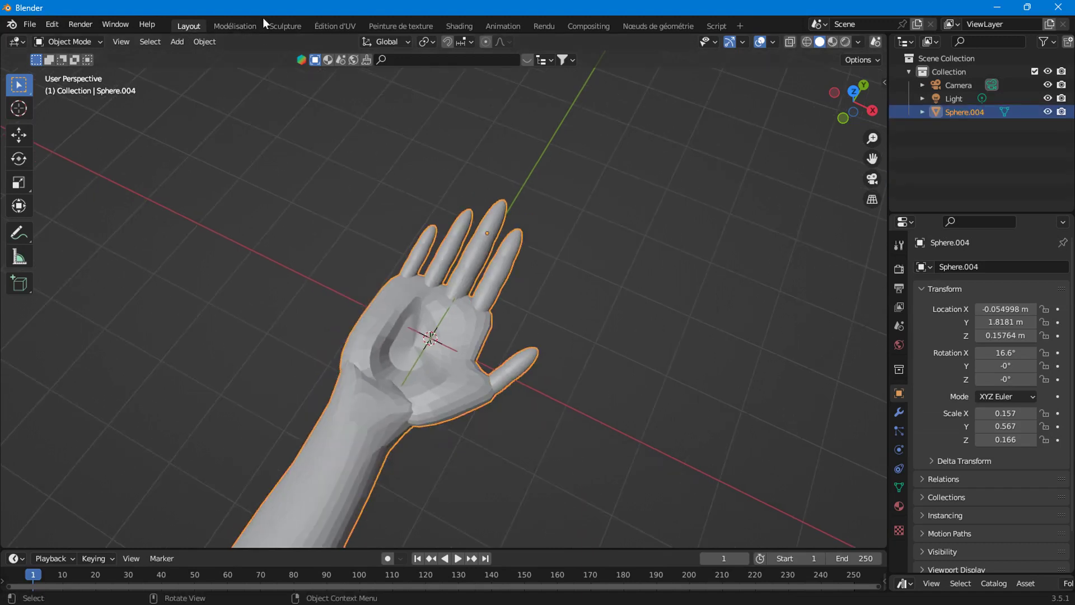
left_click(59, 40)
mouse_move(377, 376)
middle_mouse_down()
mouse_move(525, 387)
mouse_move(410, 354)
middle_mouse_up()
left_click(410, 354)
mouse_move(547, 406)
middle_mouse_down()
mouse_move(431, 462)
mouse_move(476, 369)
mouse_move(552, 358)
mouse_move(623, 276)
mouse_move(567, 79)
mouse_move(553, 321)
mouse_move(585, 449)
mouse_move(571, 436)
middle_mouse_up()
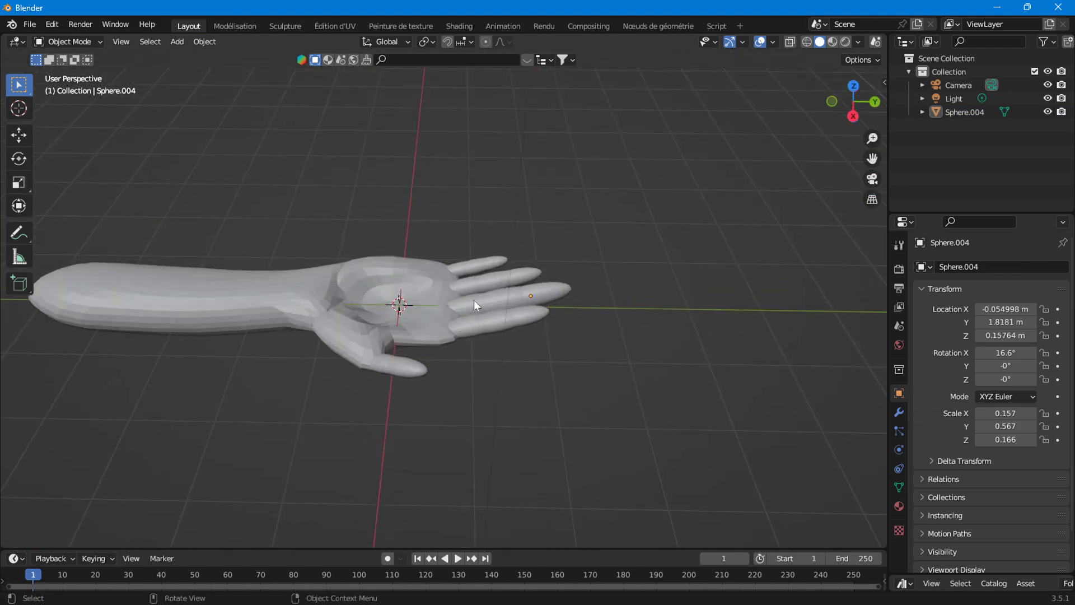